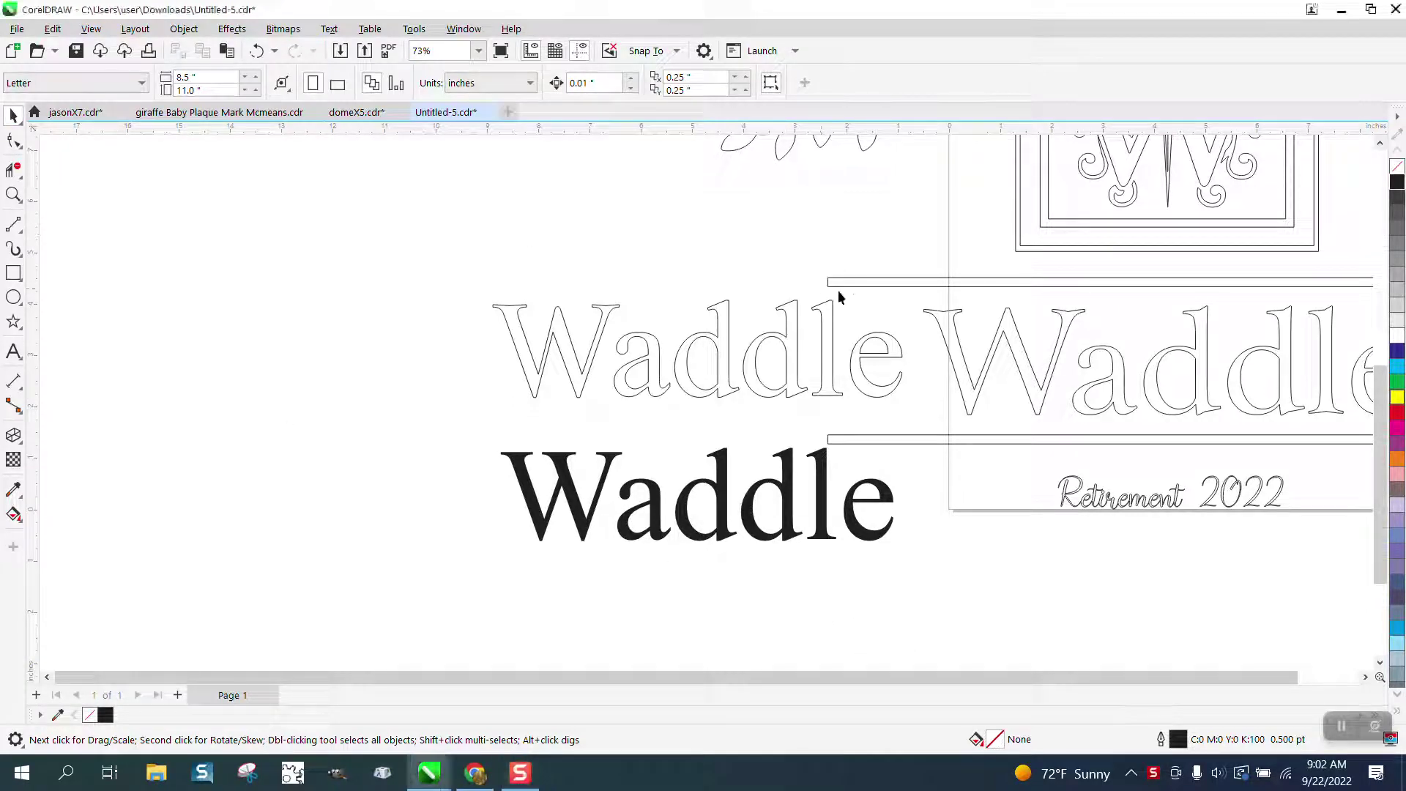
Drag the black Times New Roman Waddle text up and left, clear of the monogram plaque
scroll(859, 352, "down", 1)
left_click(938, 356)
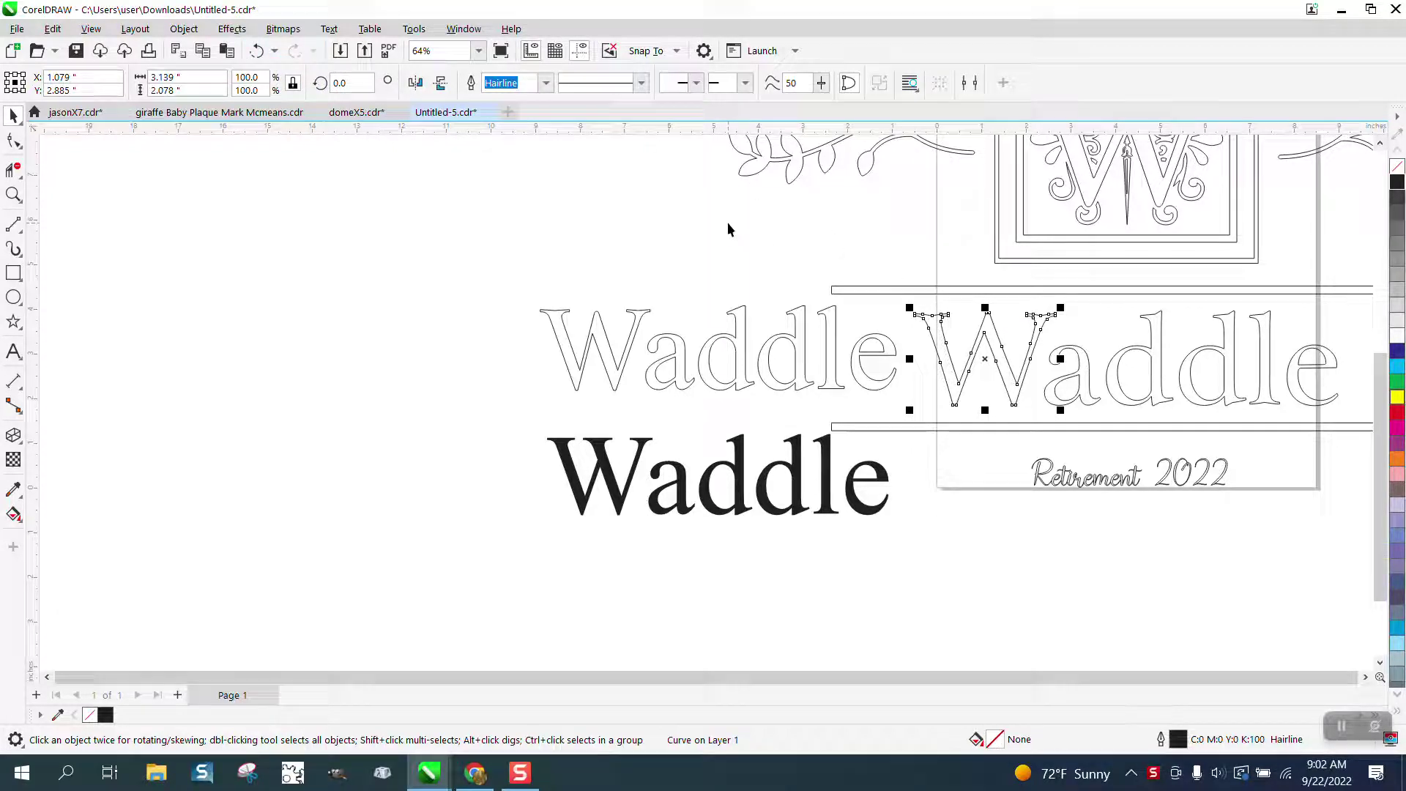
scroll(728, 220, "down", 1)
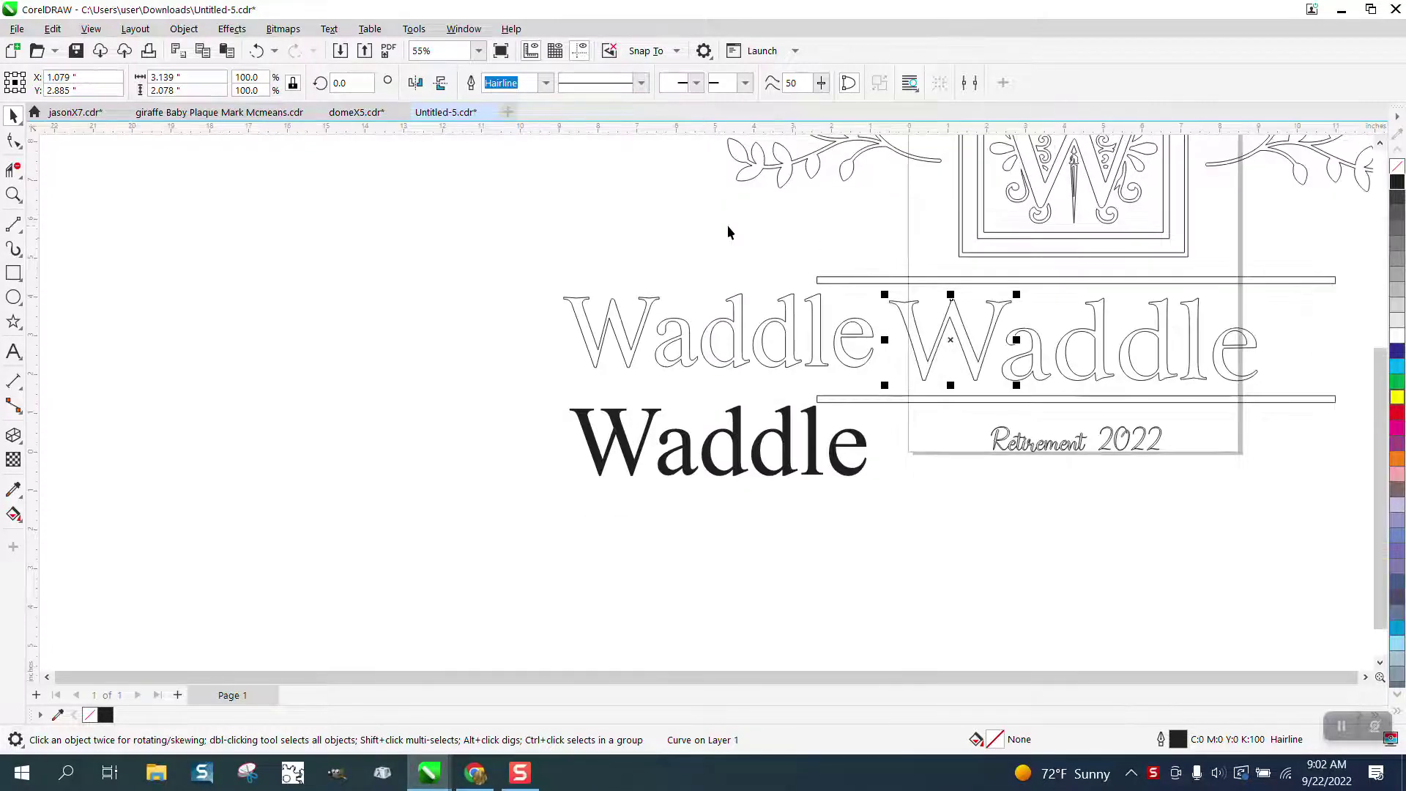
left_click(742, 448)
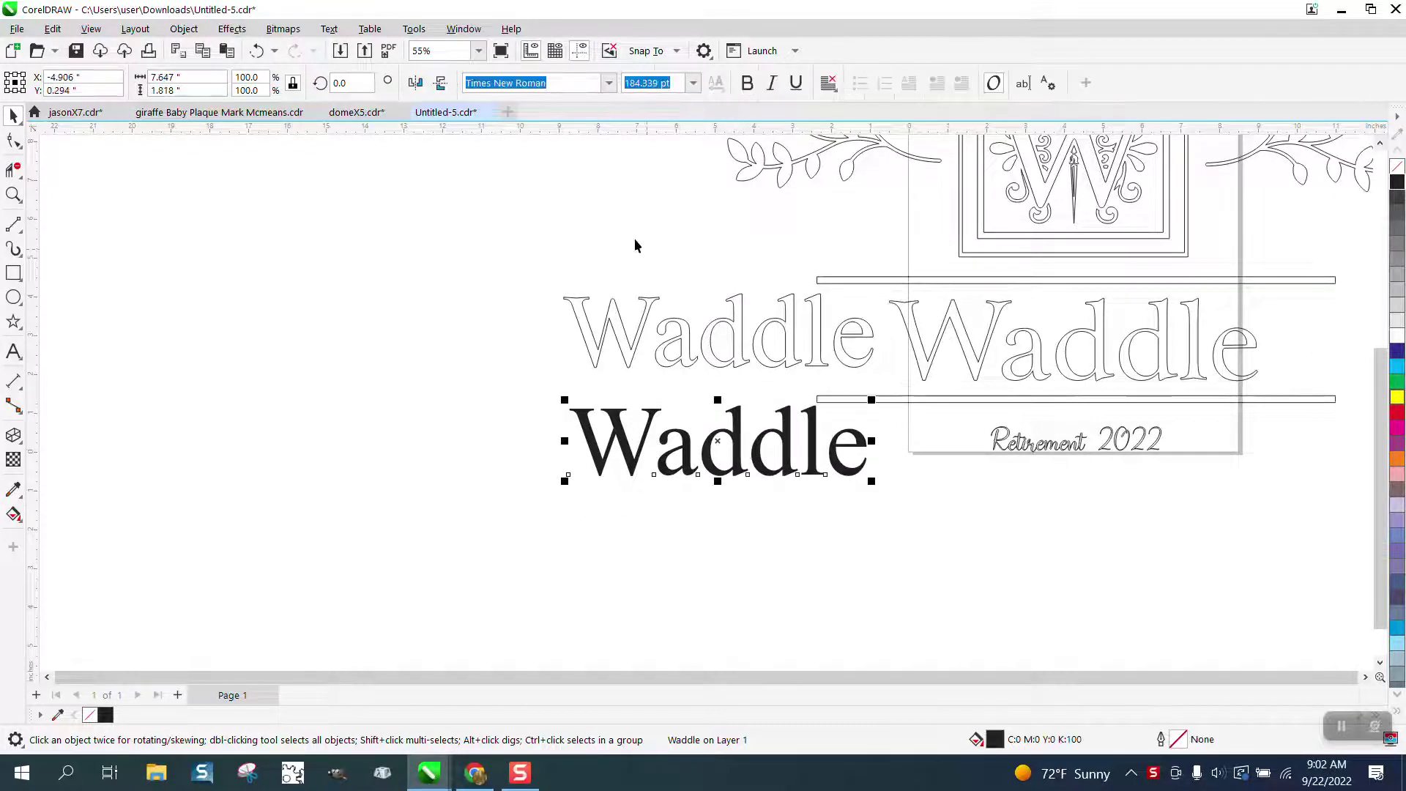
scroll(631, 220, "down", 6)
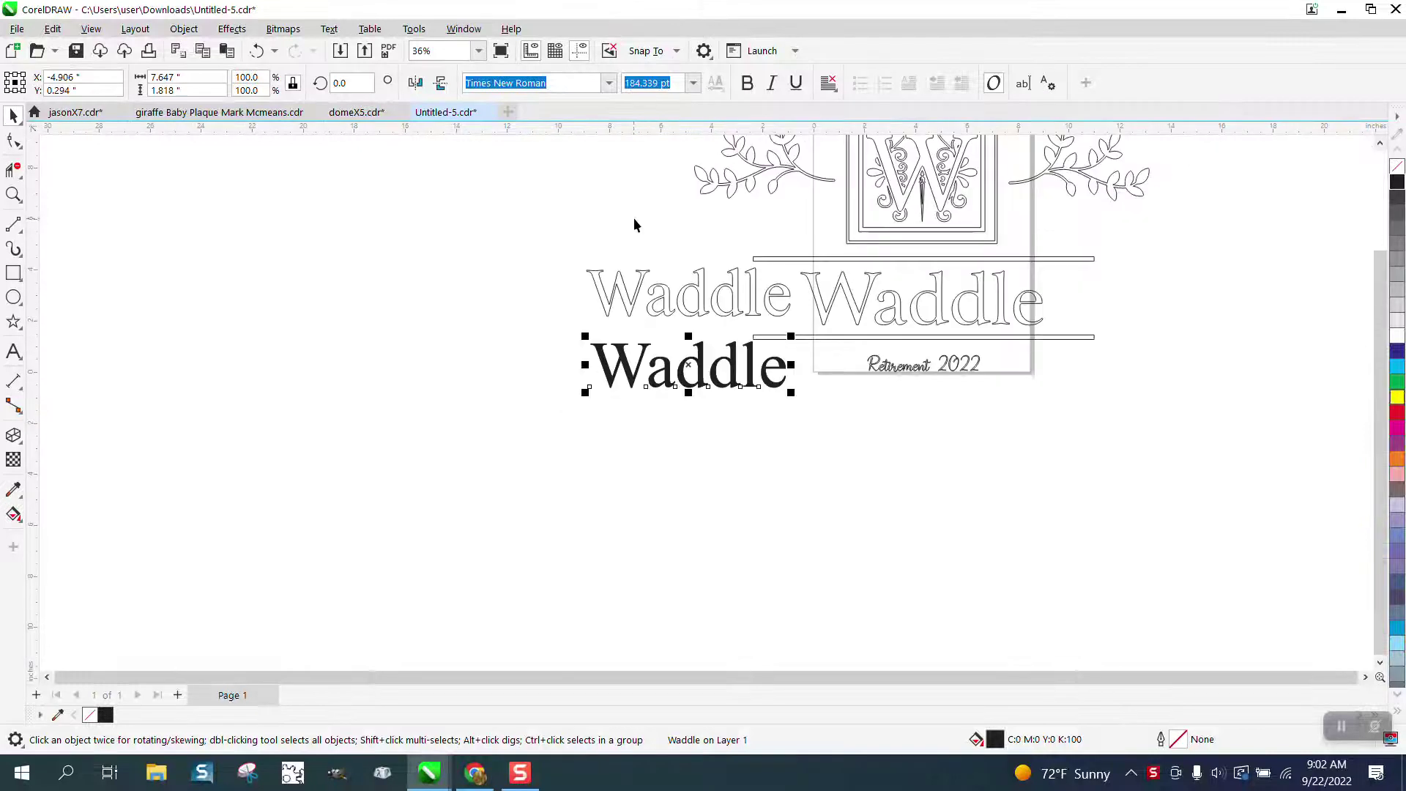
left_click_drag(760, 325, 937, 440)
left_click(14, 194)
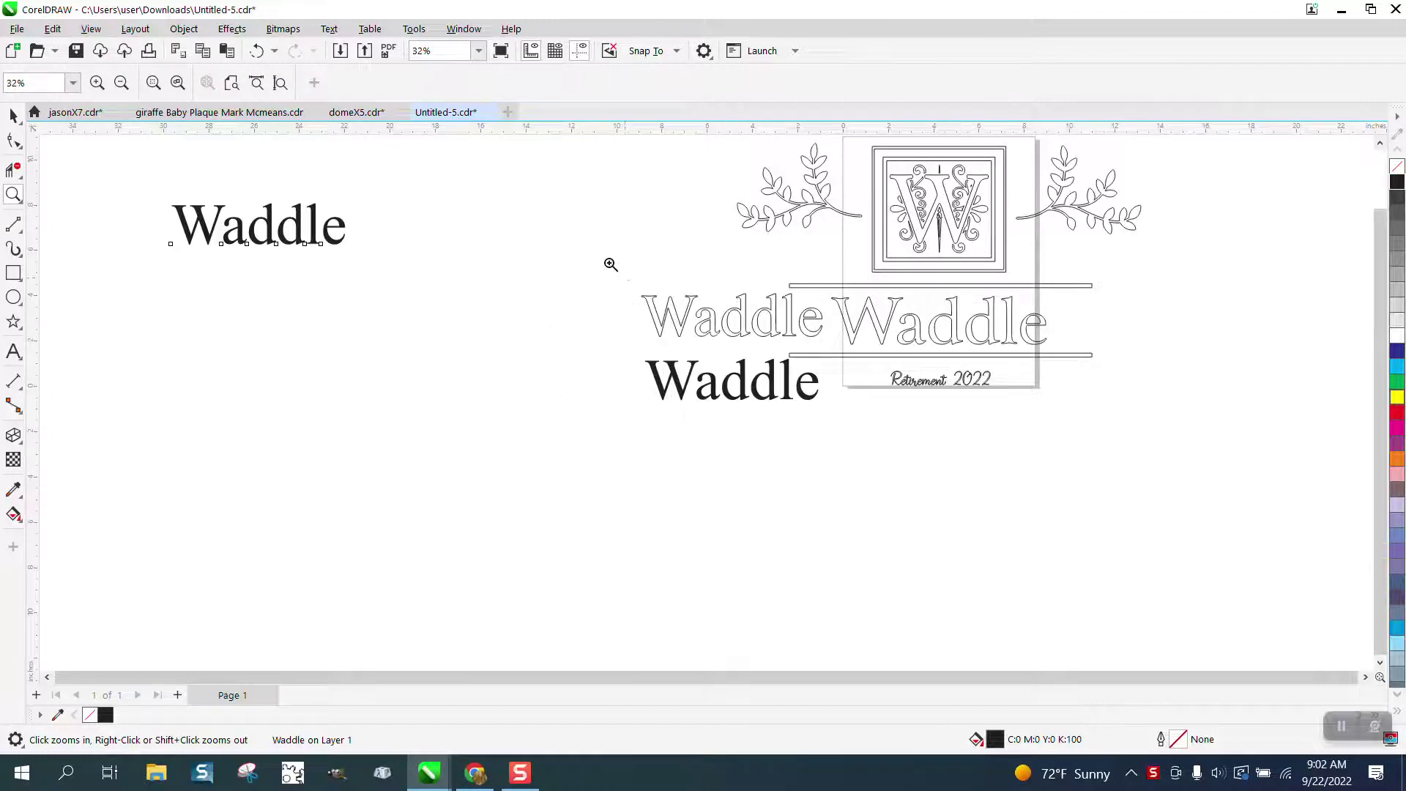
Zoom in on the Waddle lettering and enlarge the black Waddle text slightly
left_click_drag(612, 269, 1099, 493)
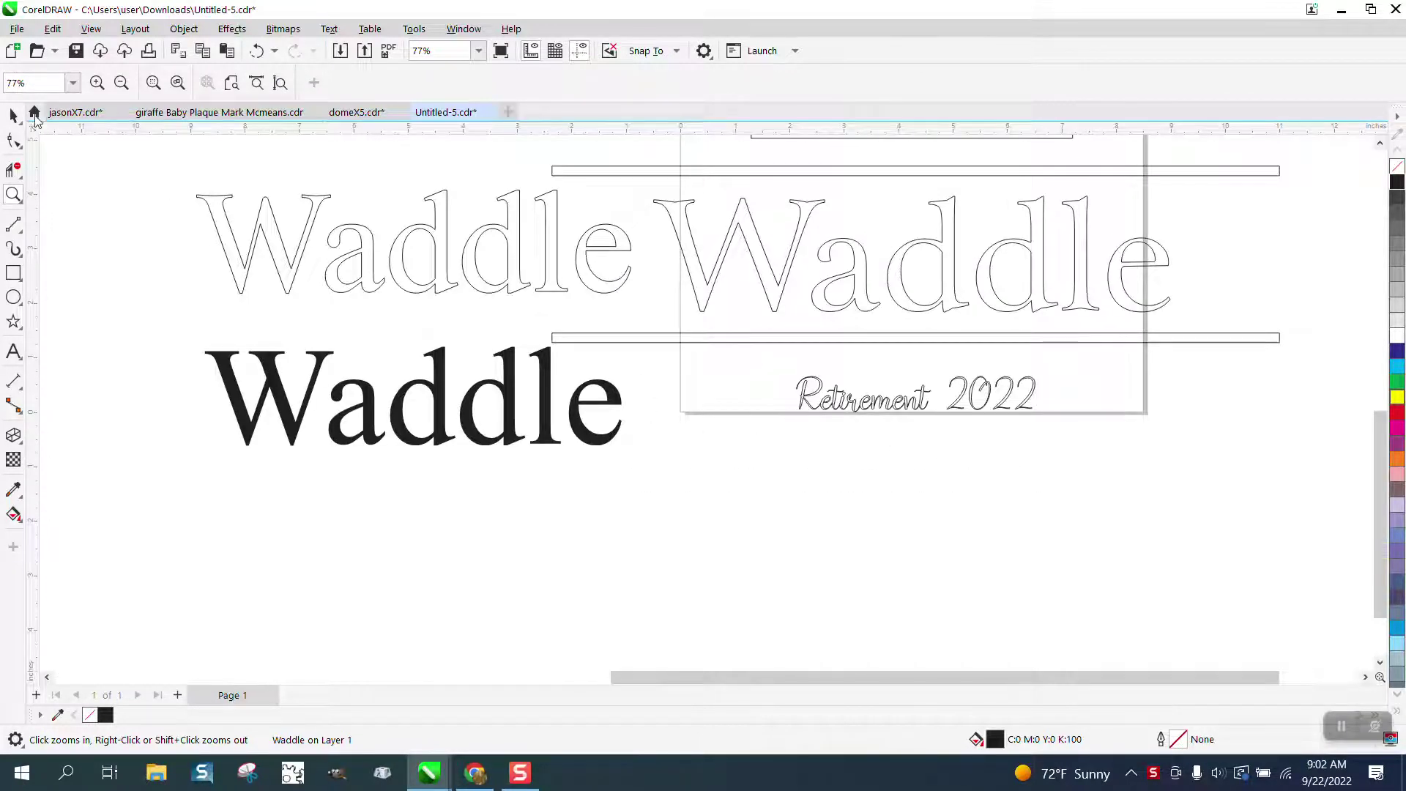
left_click(13, 115)
left_click(619, 397)
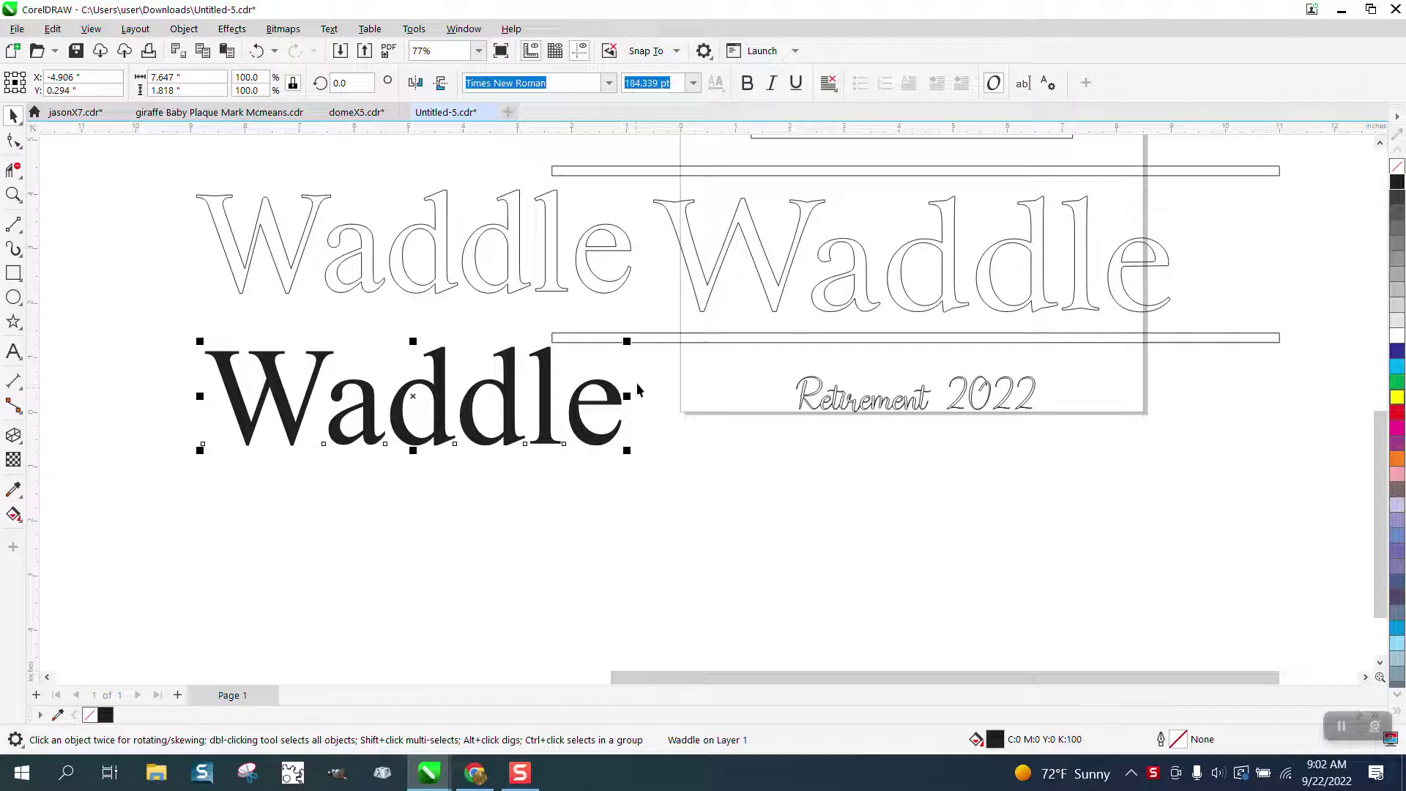
left_click_drag(630, 341, 646, 338)
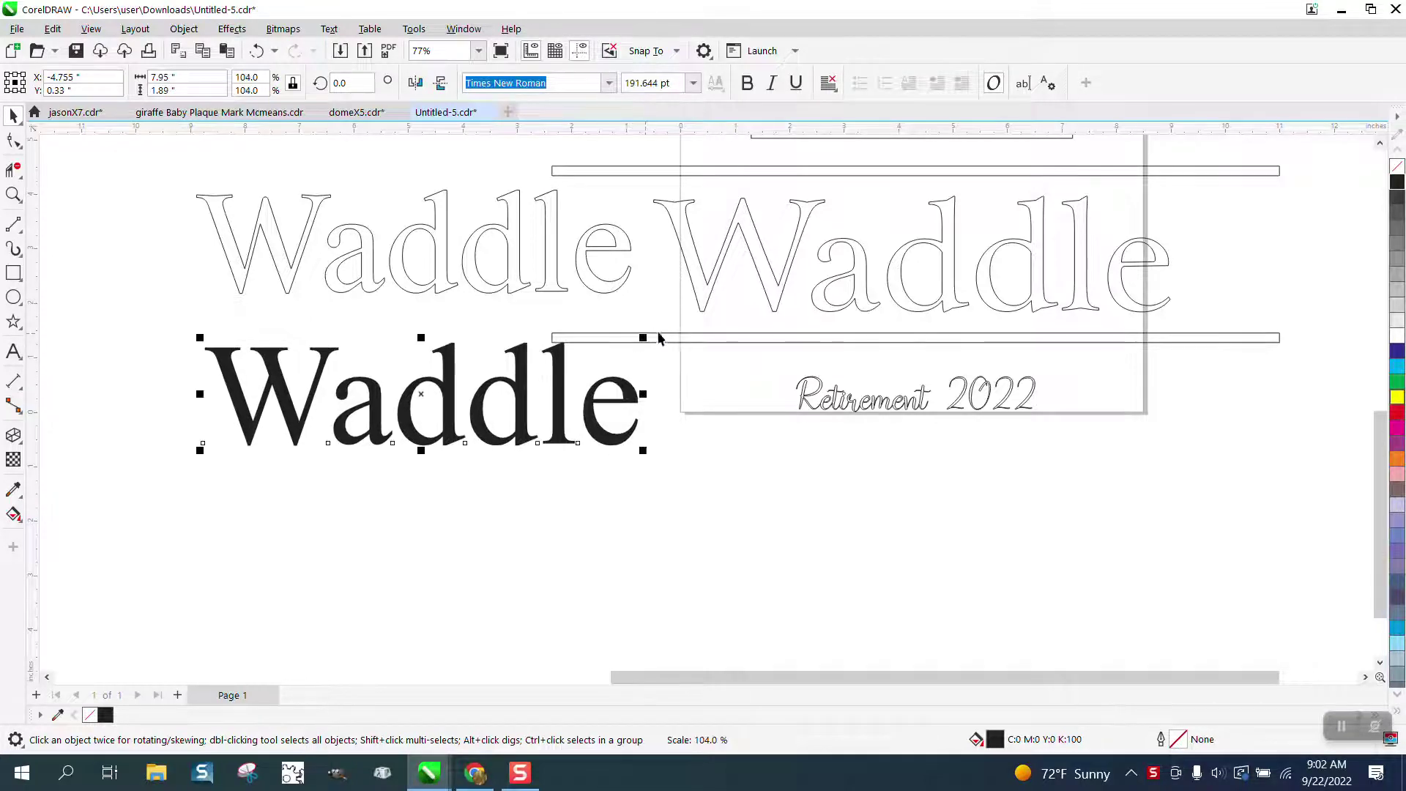
Remove the Waddle's fill, give it a black outline, and raise the lower rule beneath the right Waddle
left_click(1399, 169)
right_click(1397, 182)
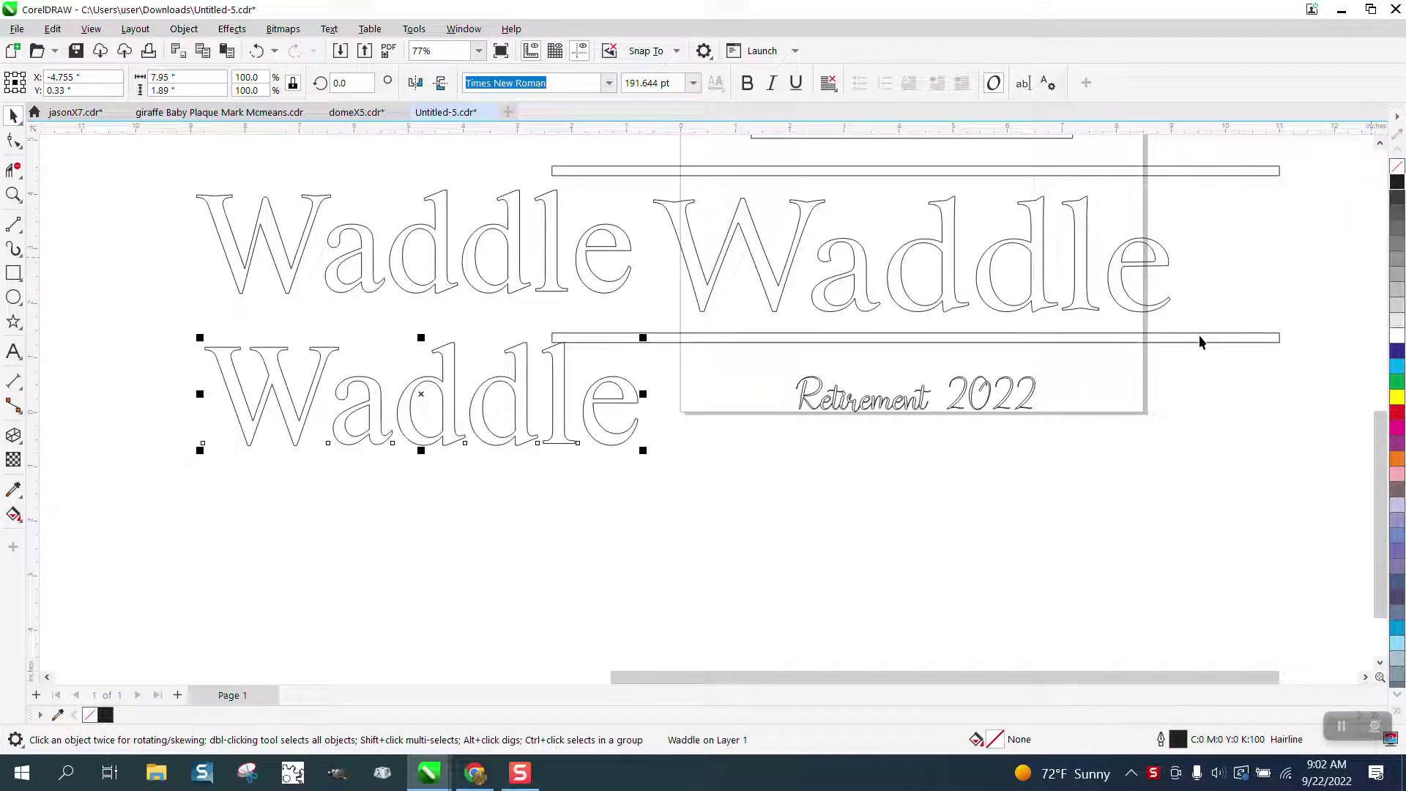
left_click_drag(623, 342, 829, 321)
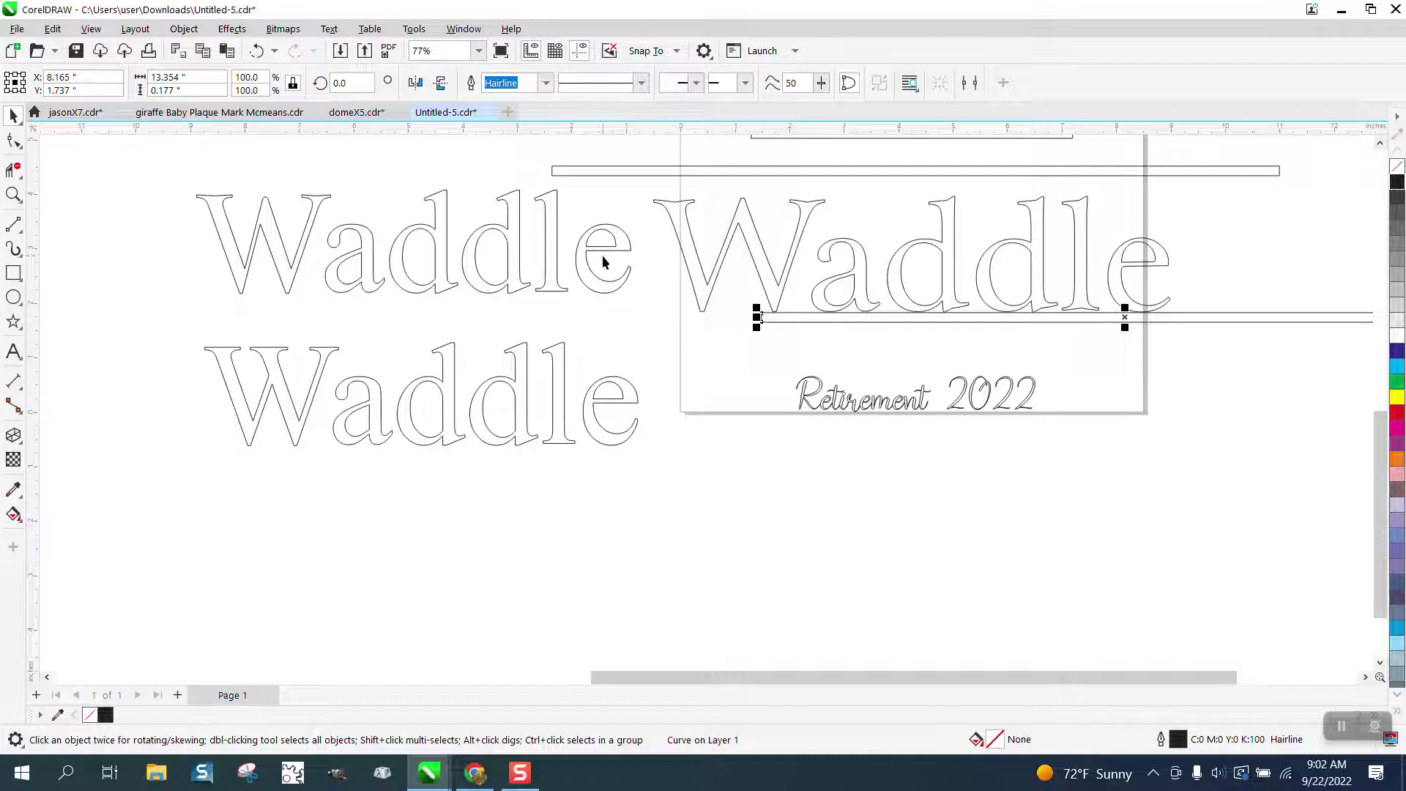
Delete the Retirement 2022 lettering and the long lower rule, placing the outlined Waddle beneath the right one
left_click(757, 258)
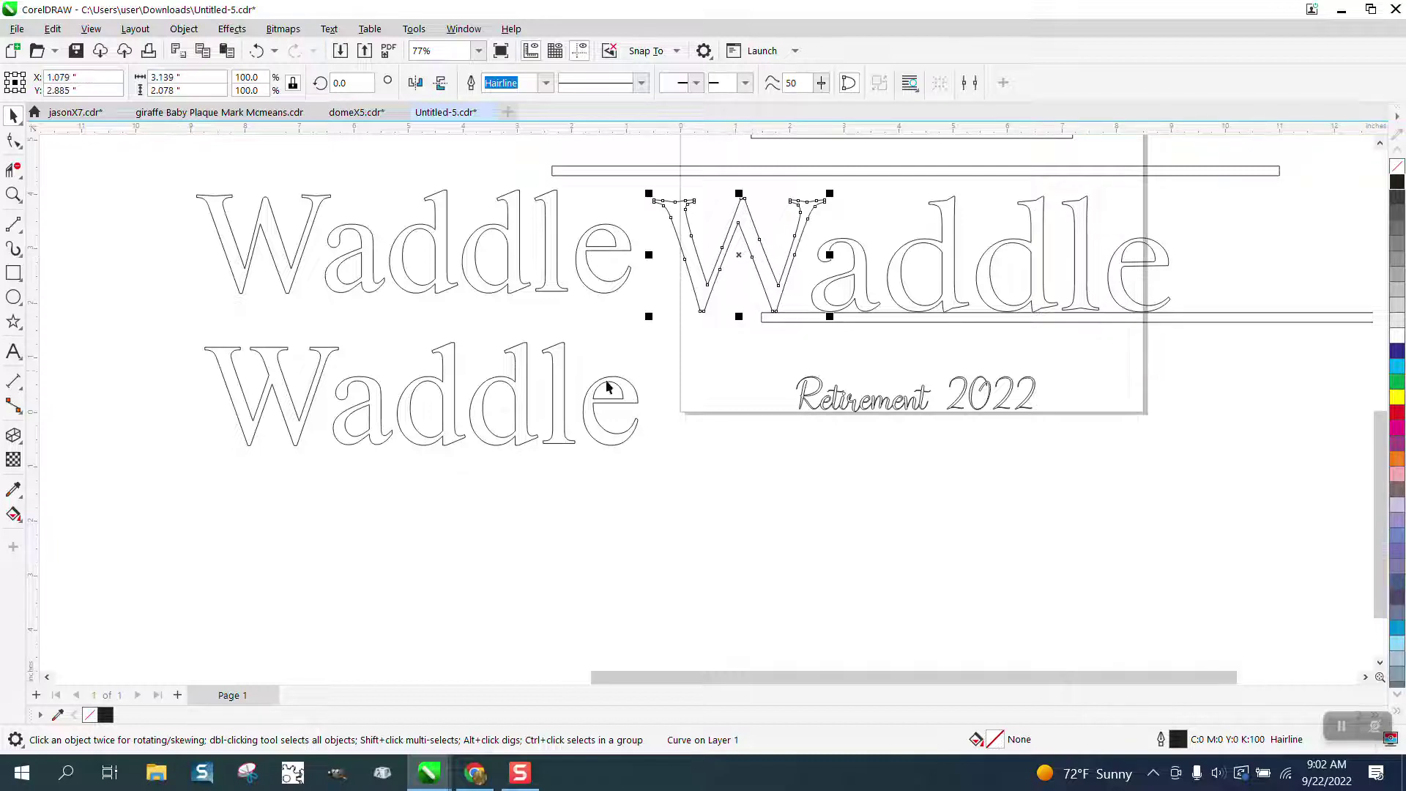
left_click_drag(699, 329, 1140, 467)
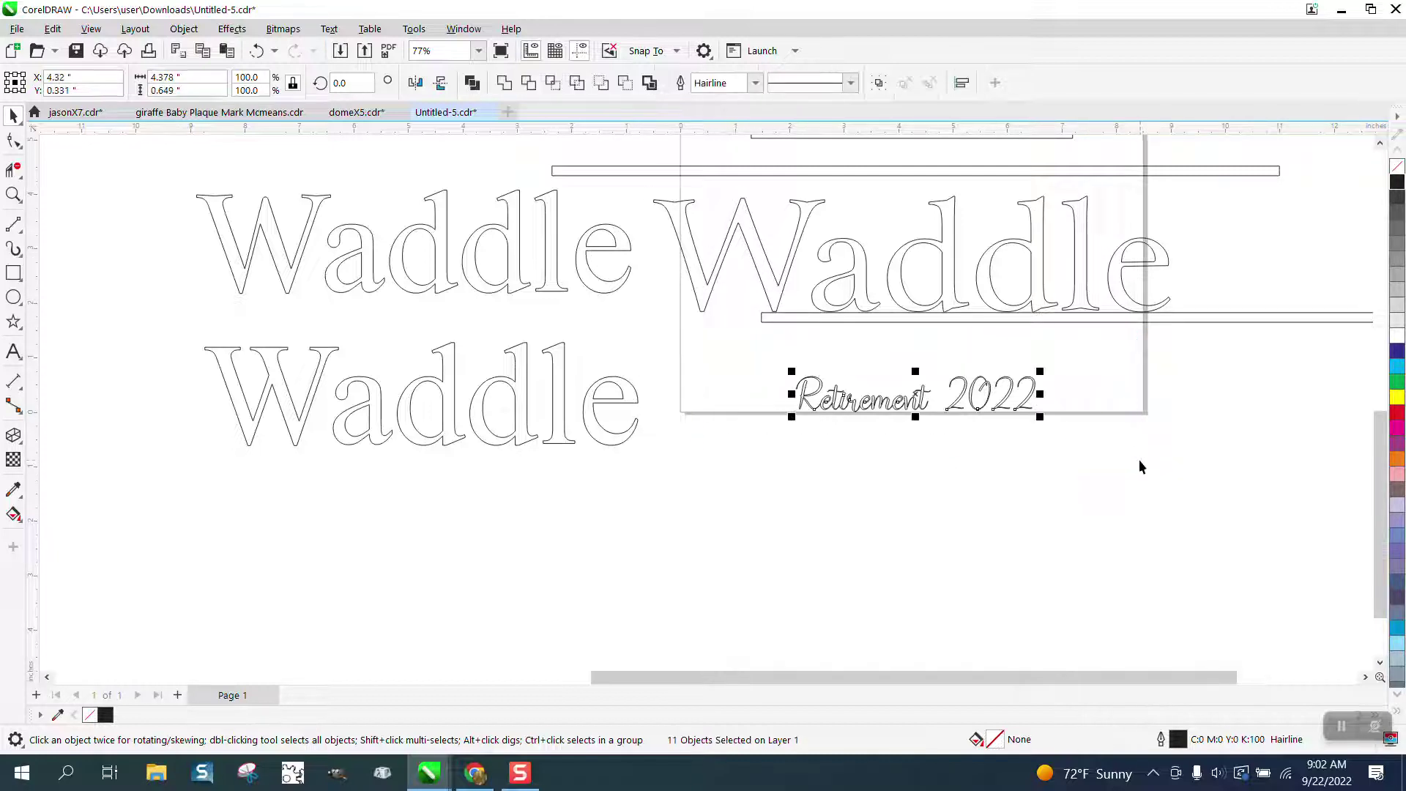
key("Delete")
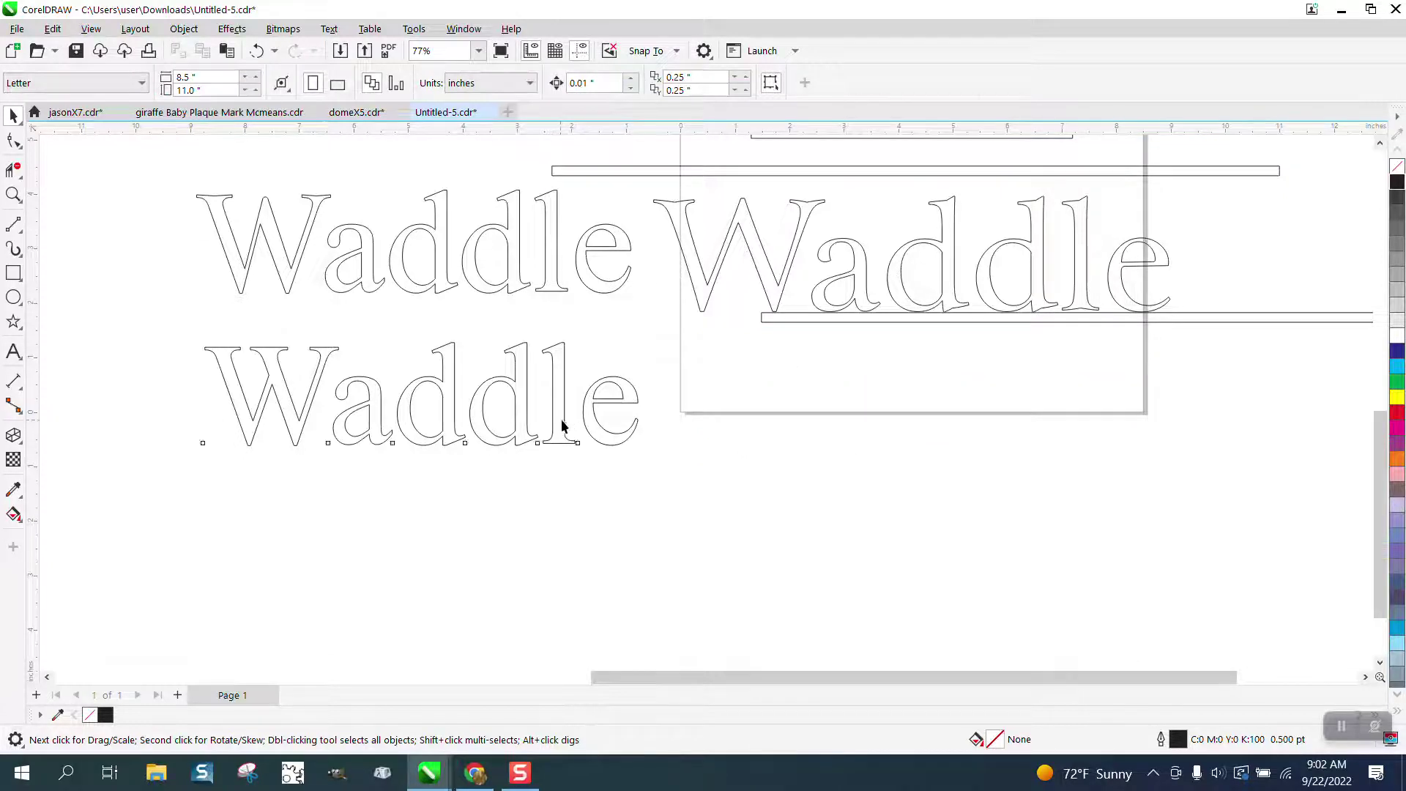
left_click_drag(562, 425, 1100, 428)
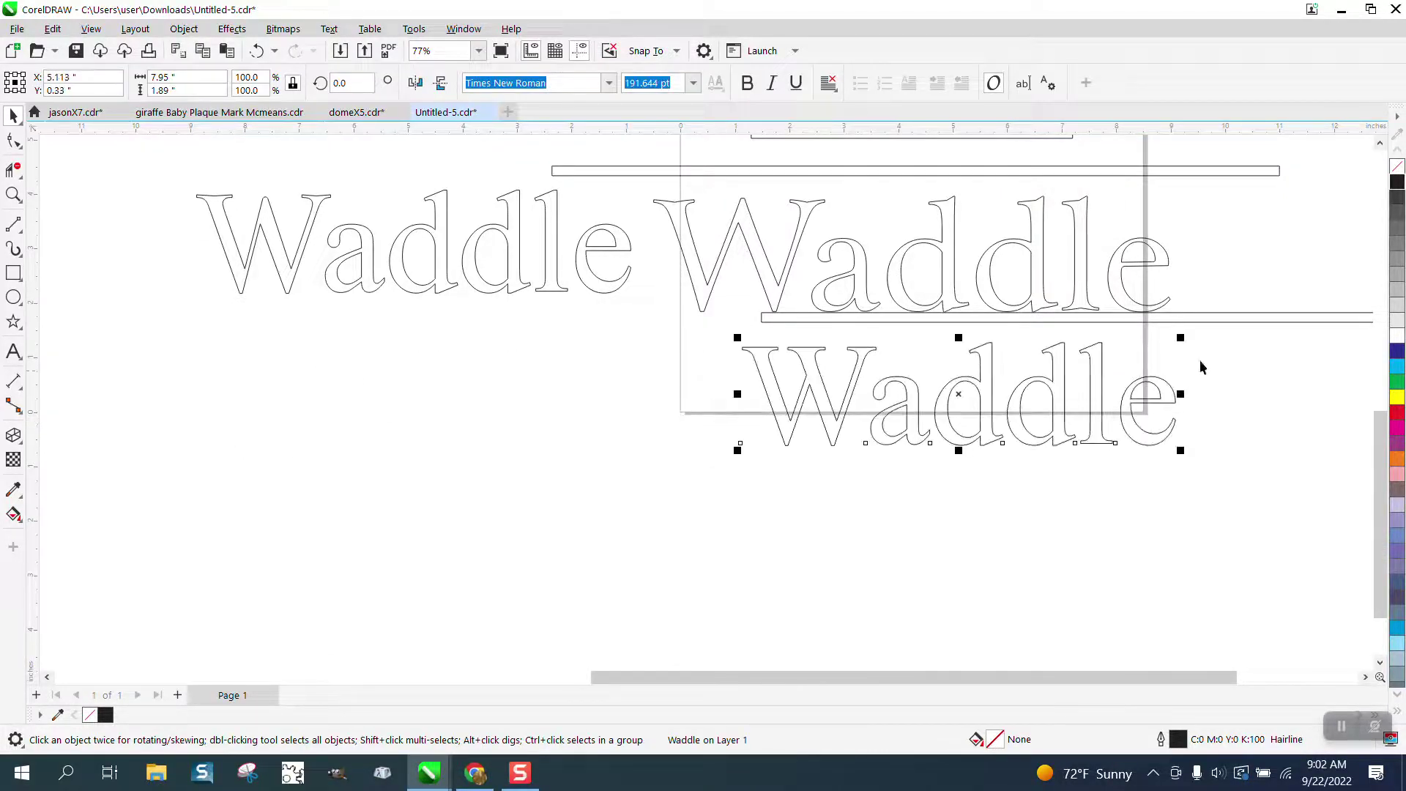
left_click(1204, 318)
key("Delete")
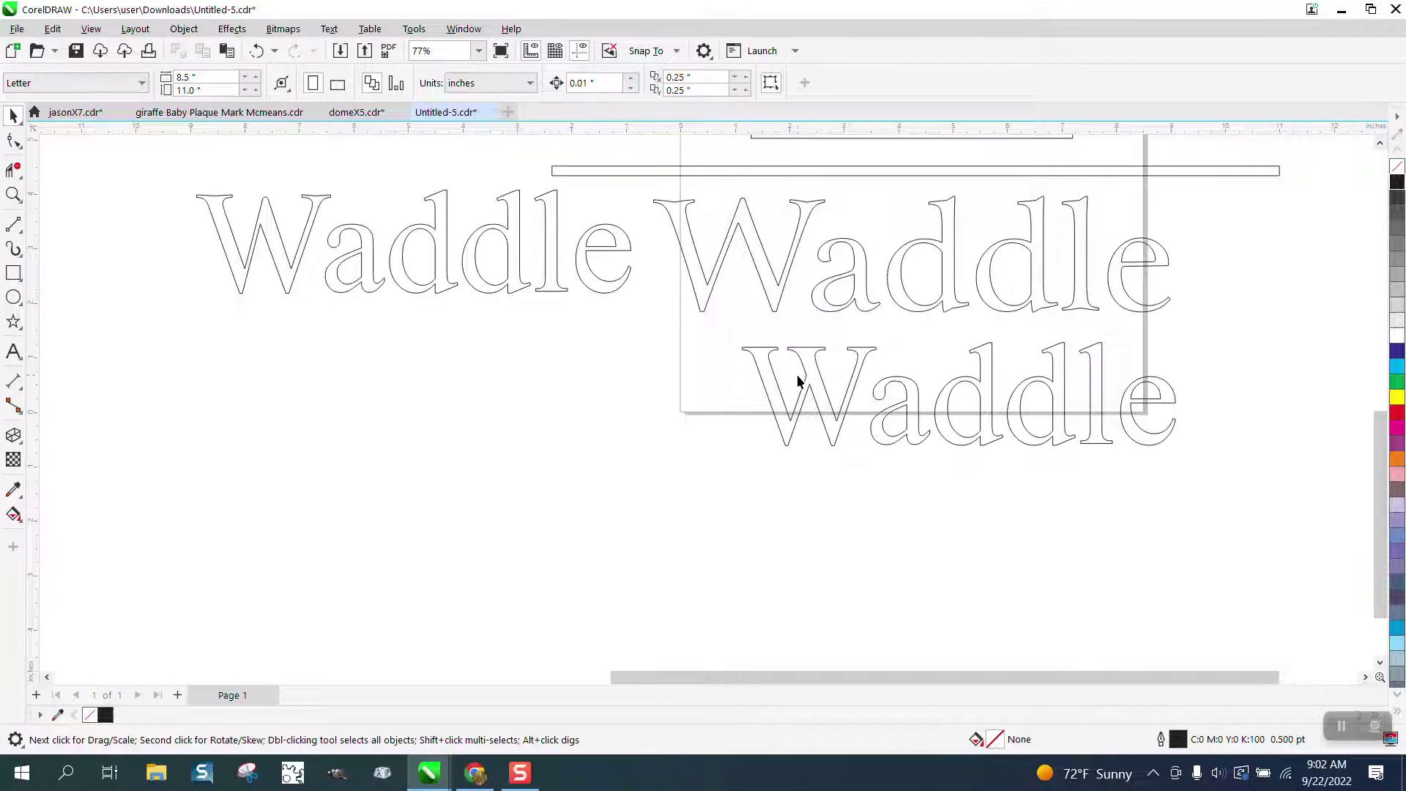
Enlarge the lower outlined Waddle to about 222.7 pt to match the upper Waddle
left_click(780, 435)
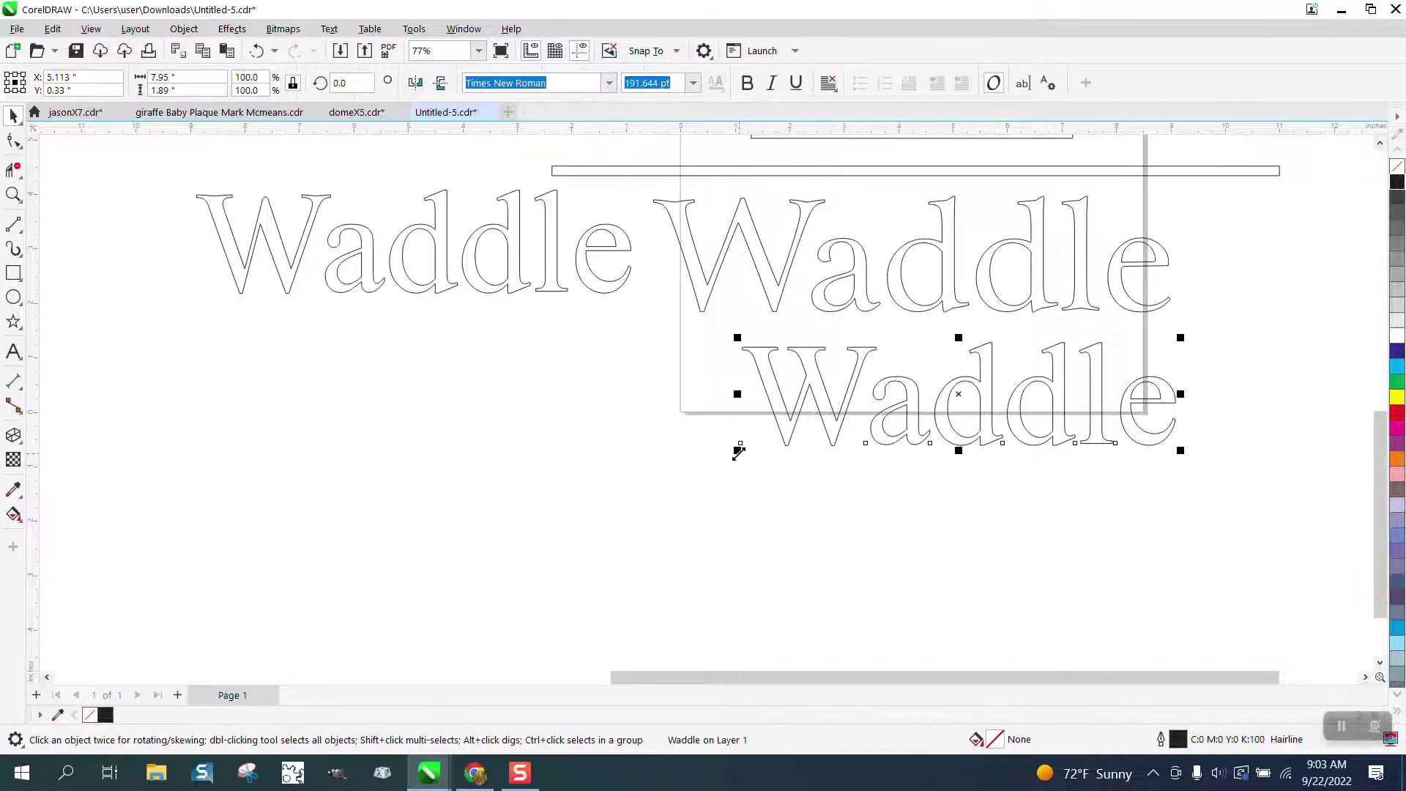
left_click_drag(738, 452, 667, 467)
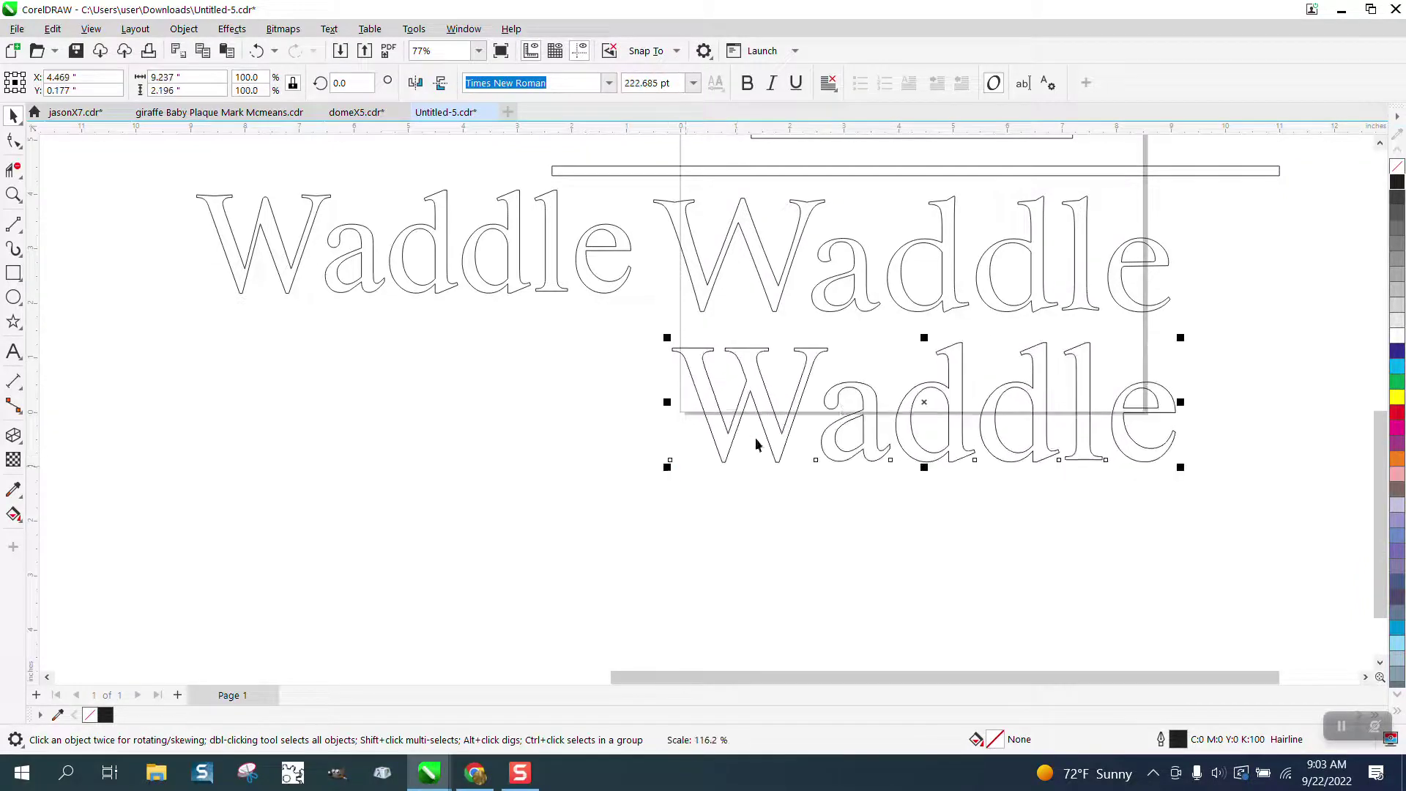
left_click(13, 194)
left_click_drag(934, 191, 1106, 227)
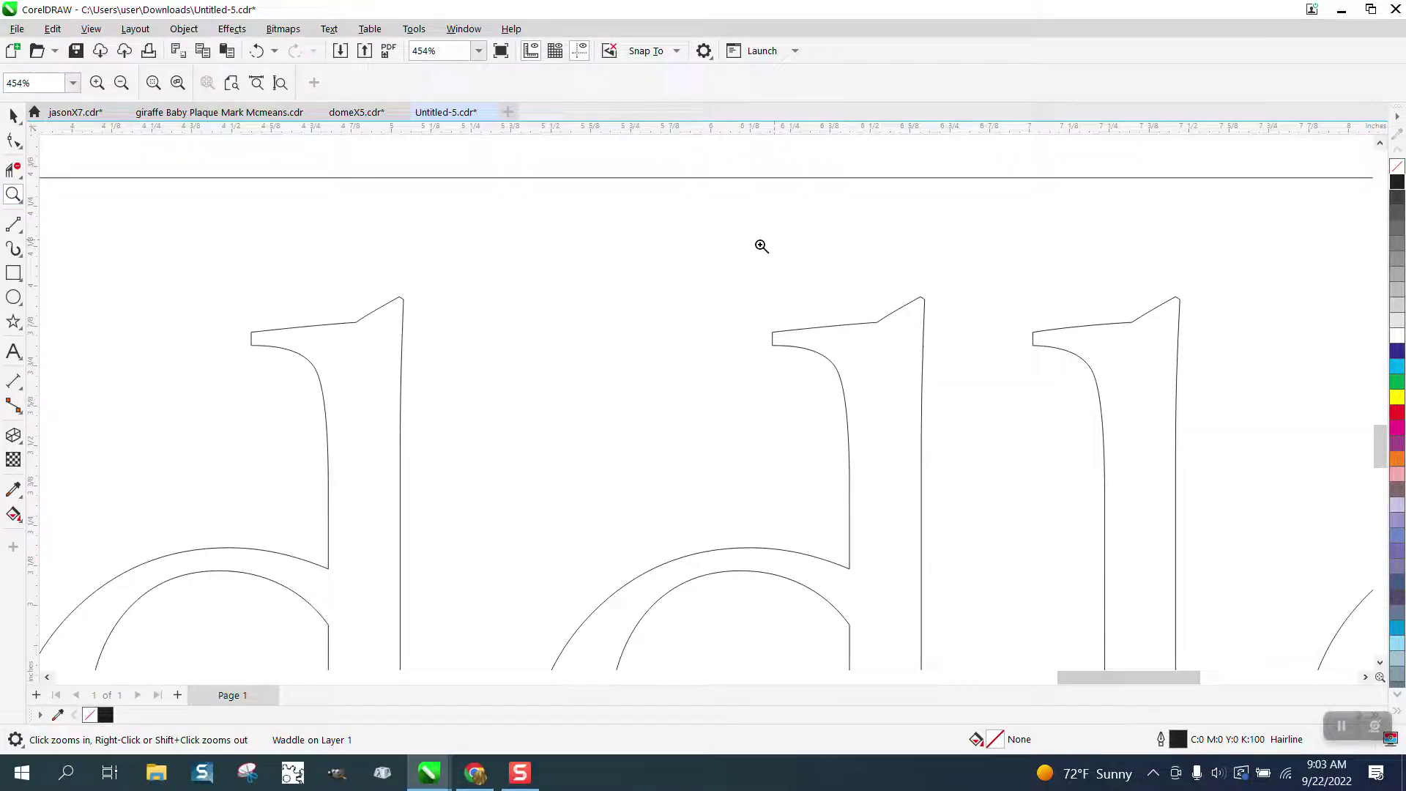
scroll(761, 247, "down", 6)
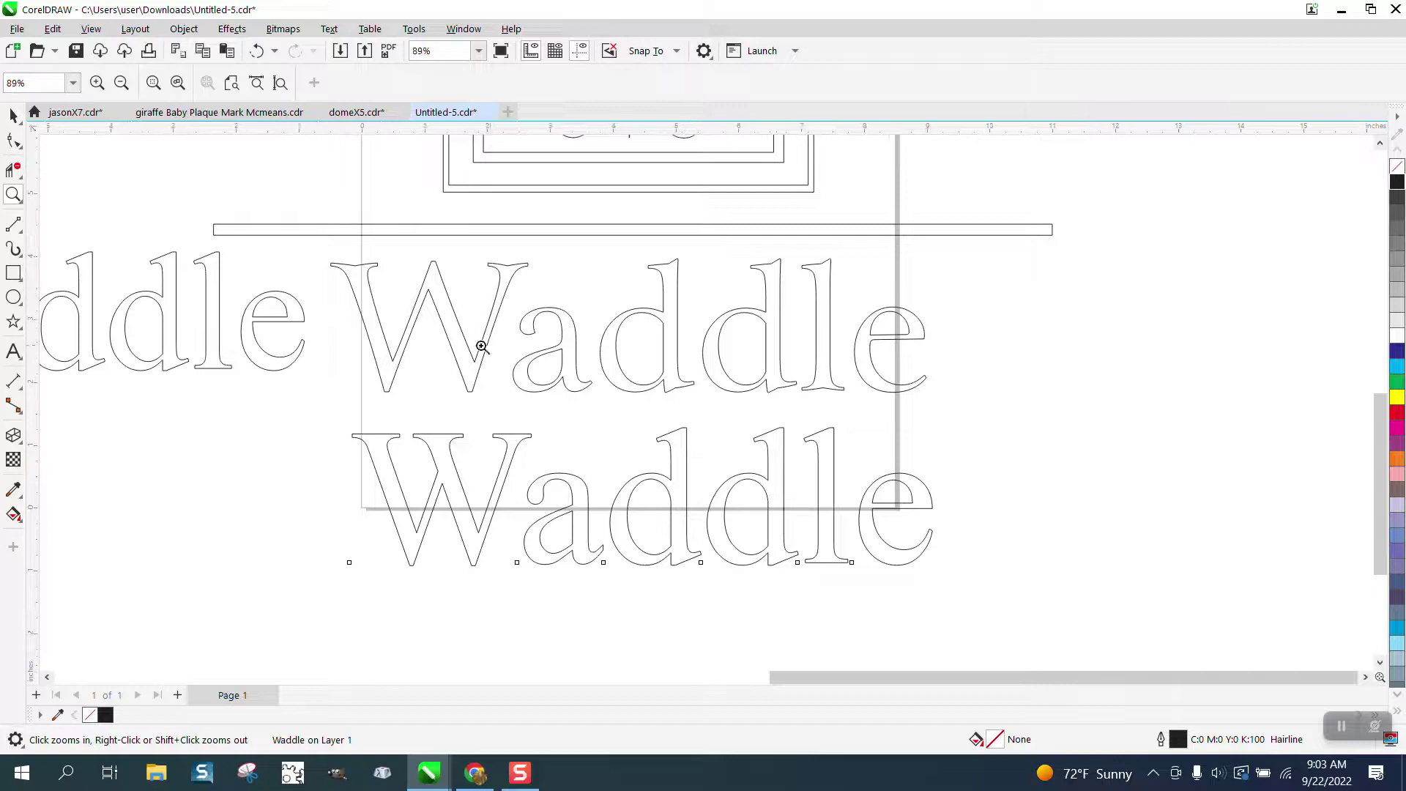
scroll(378, 317, "down", 2)
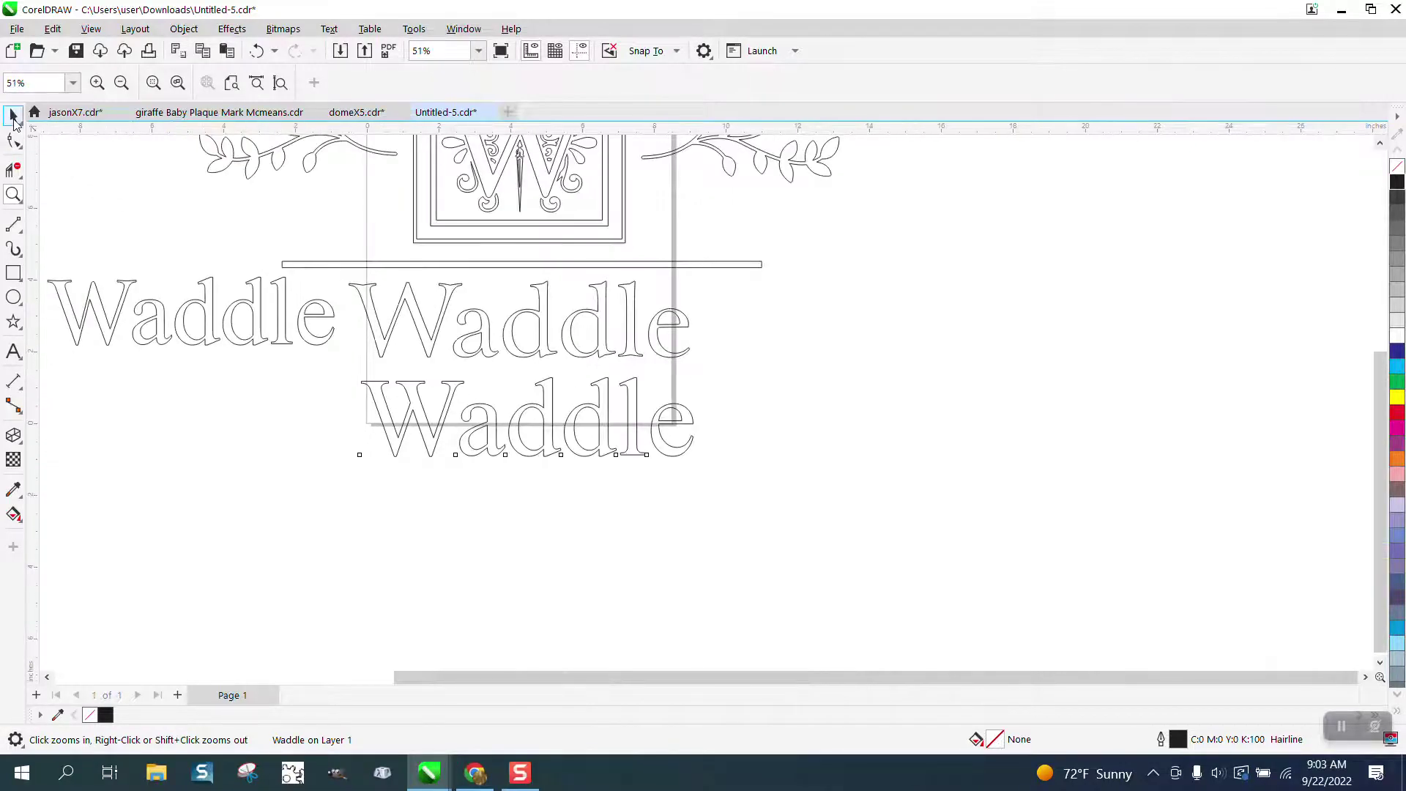
left_click(13, 116)
Set the page to a custom 40 × 28 inch size
left_click(271, 214)
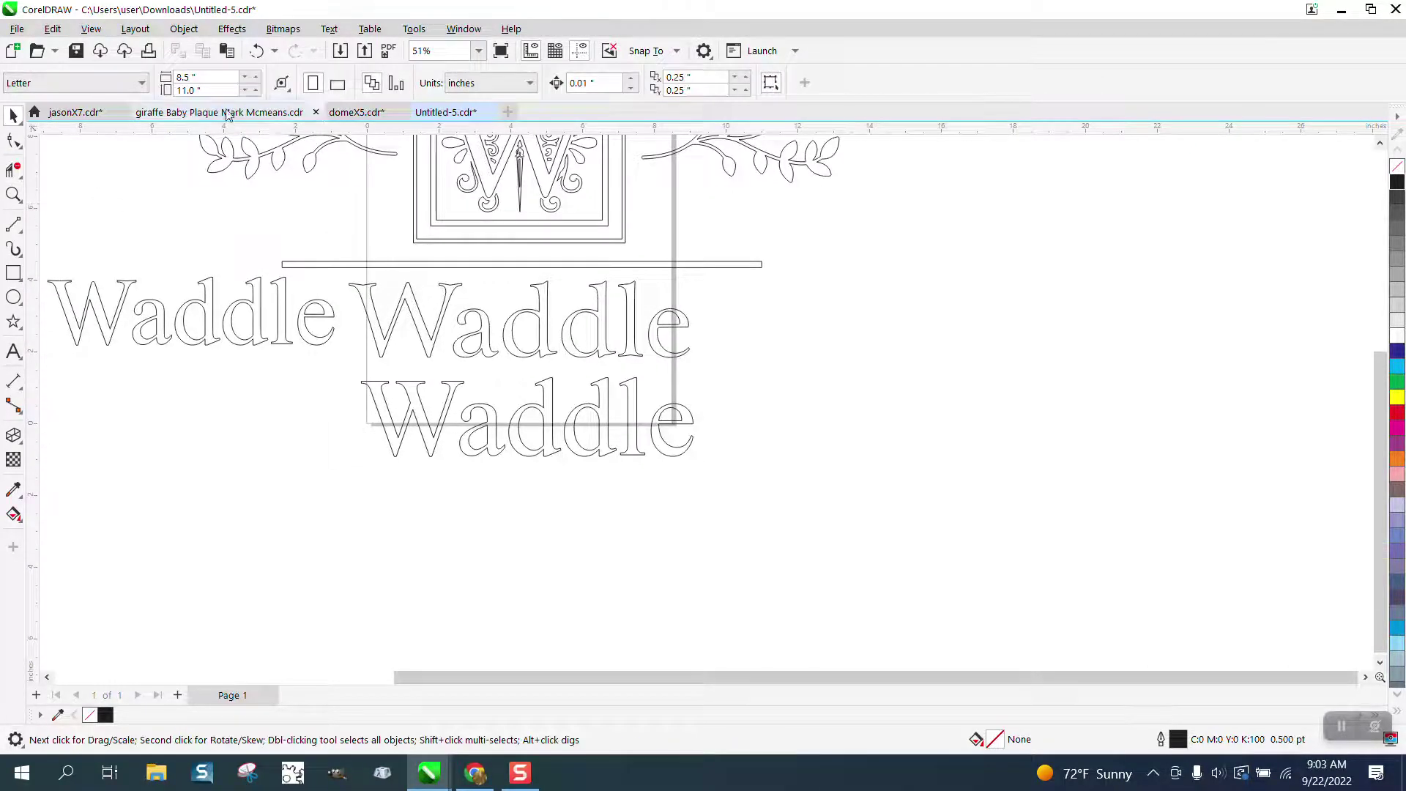
type("40")
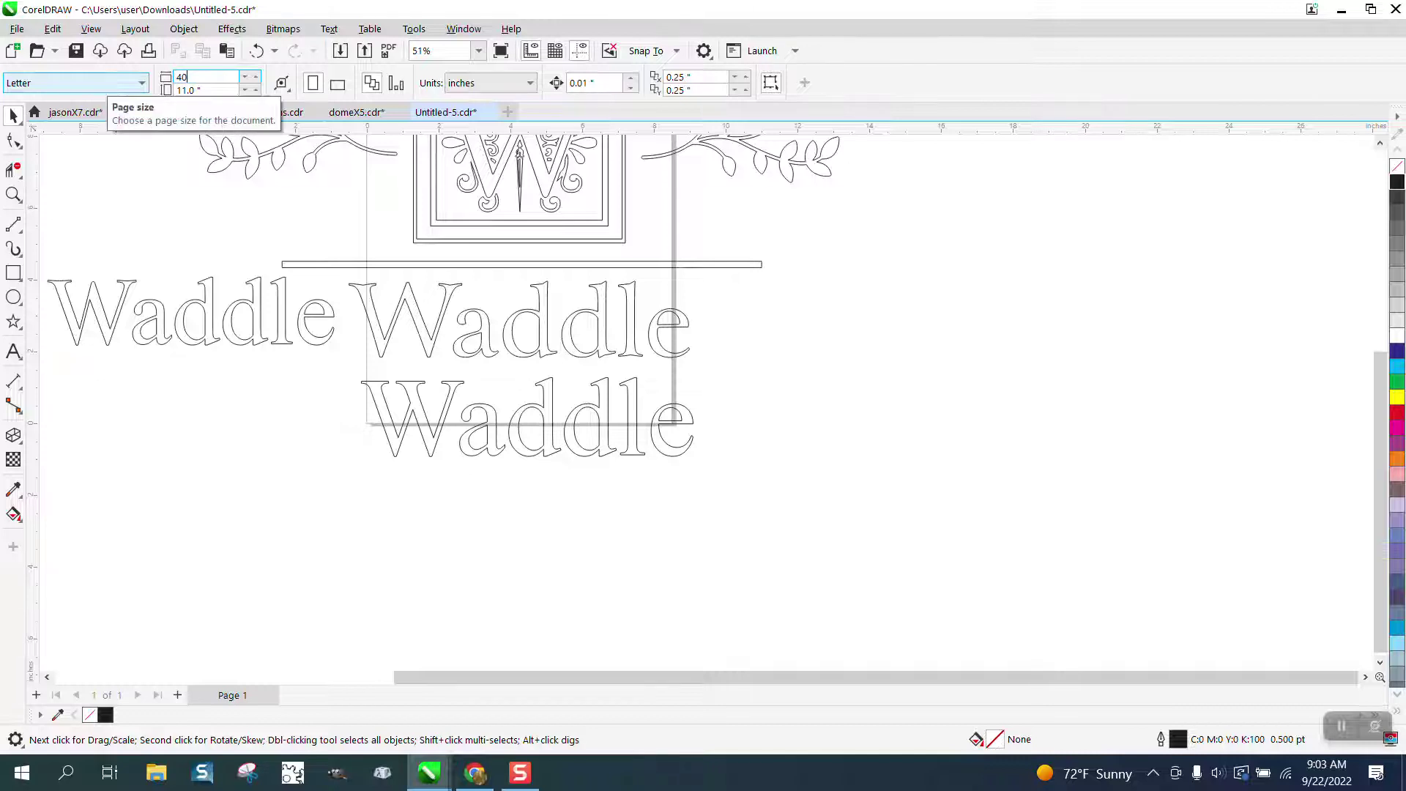
left_click_drag(209, 90, 182, 91)
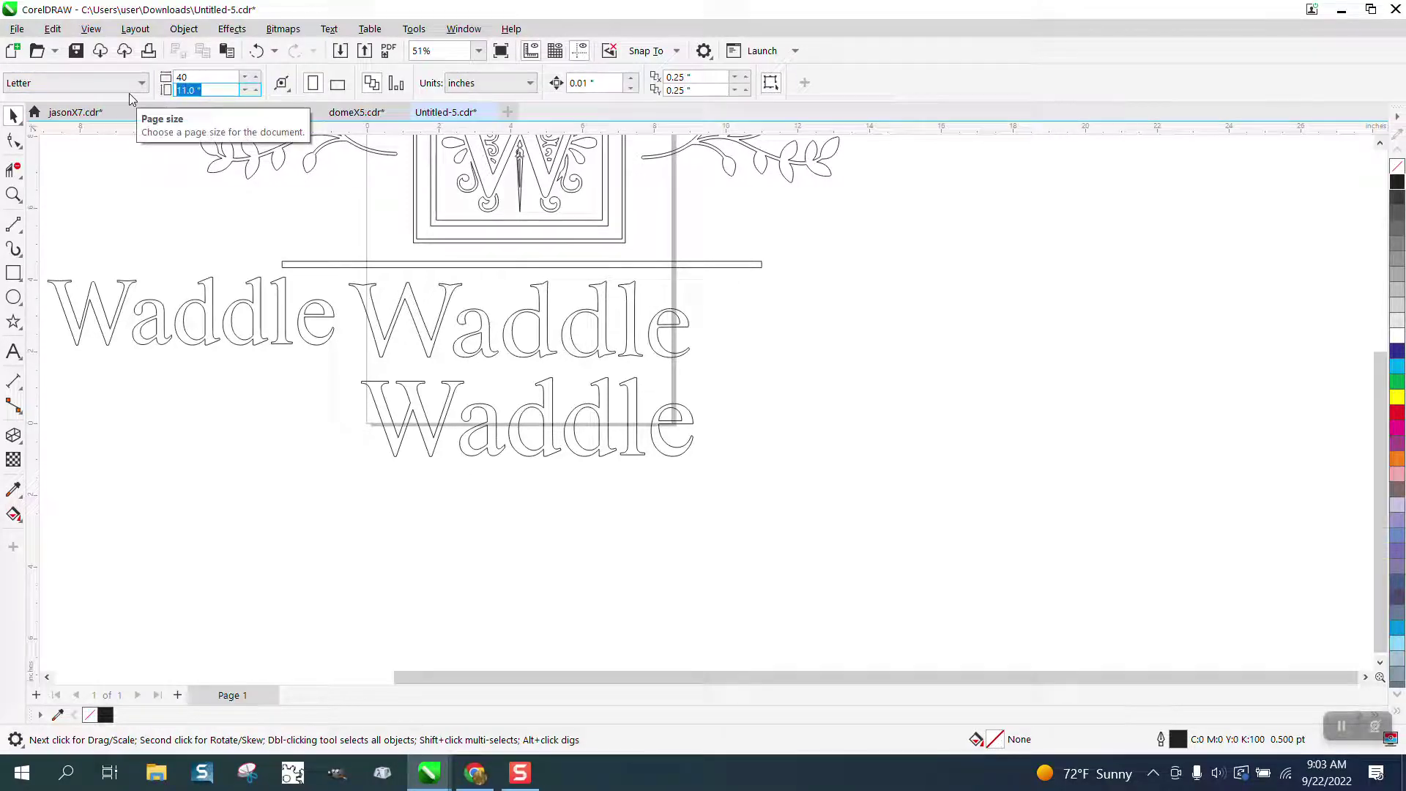
type("28")
key("Return")
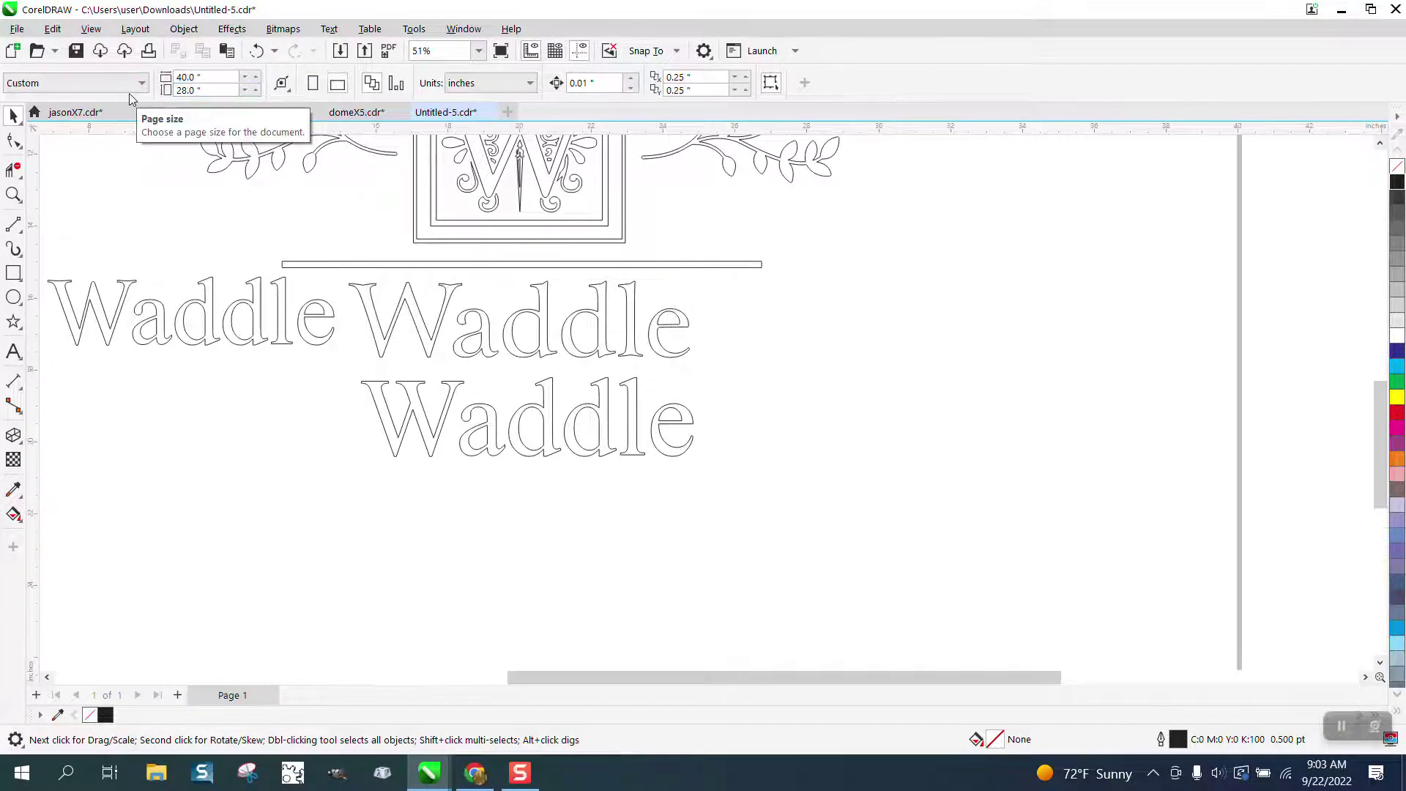
Delete the thin bar under the monogram emblem and zoom in on the two Waddles
left_click(645, 265)
key("Delete")
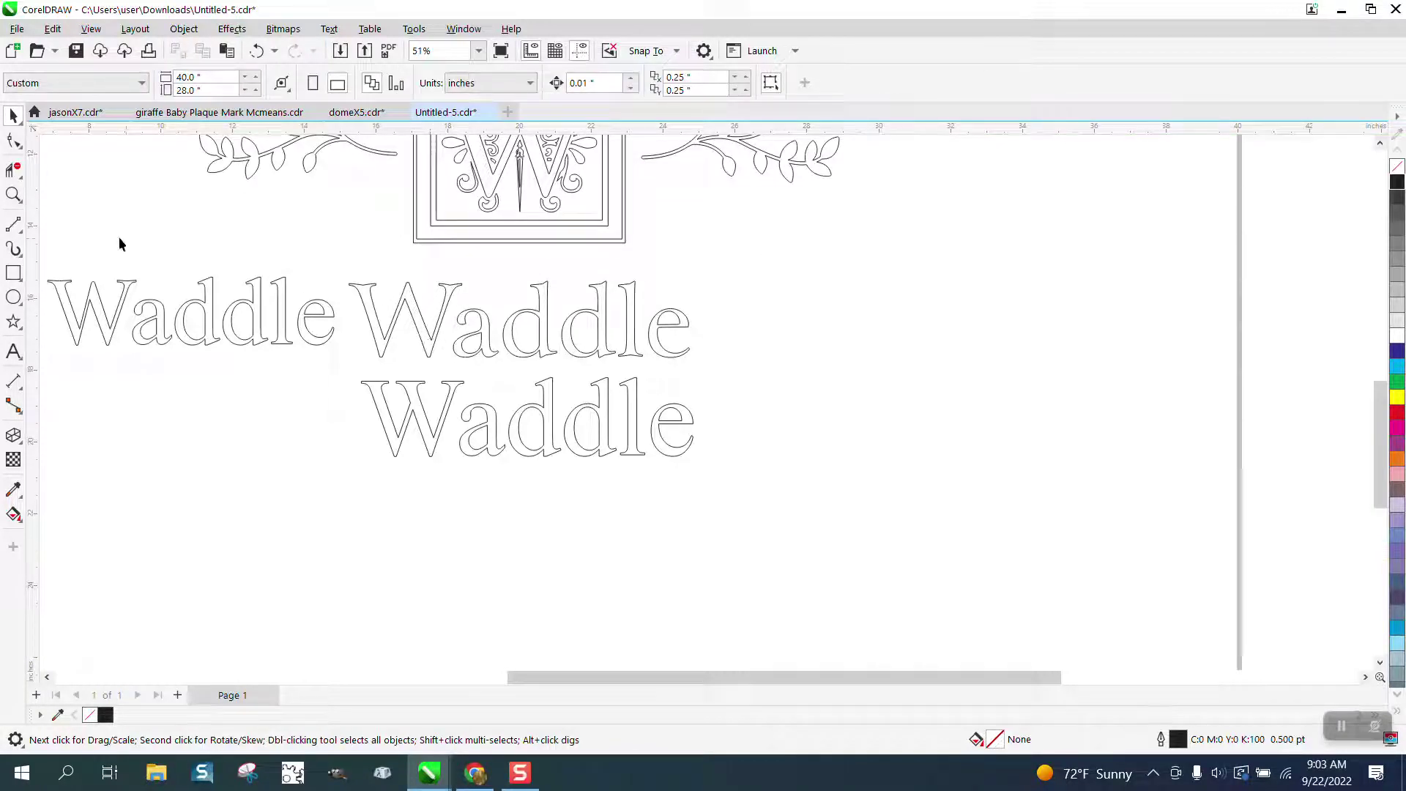
left_click(13, 194)
left_click_drag(318, 248, 807, 547)
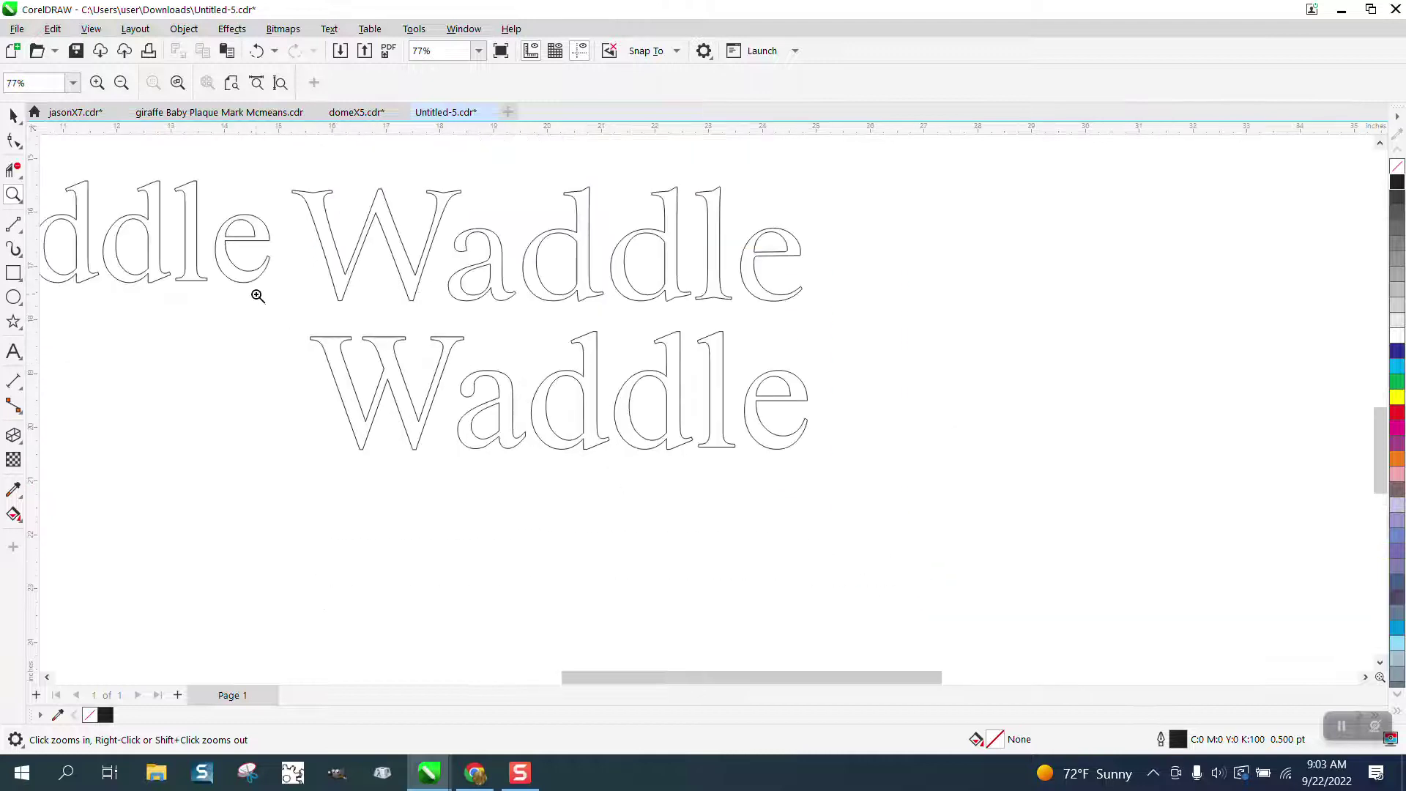
key("space")
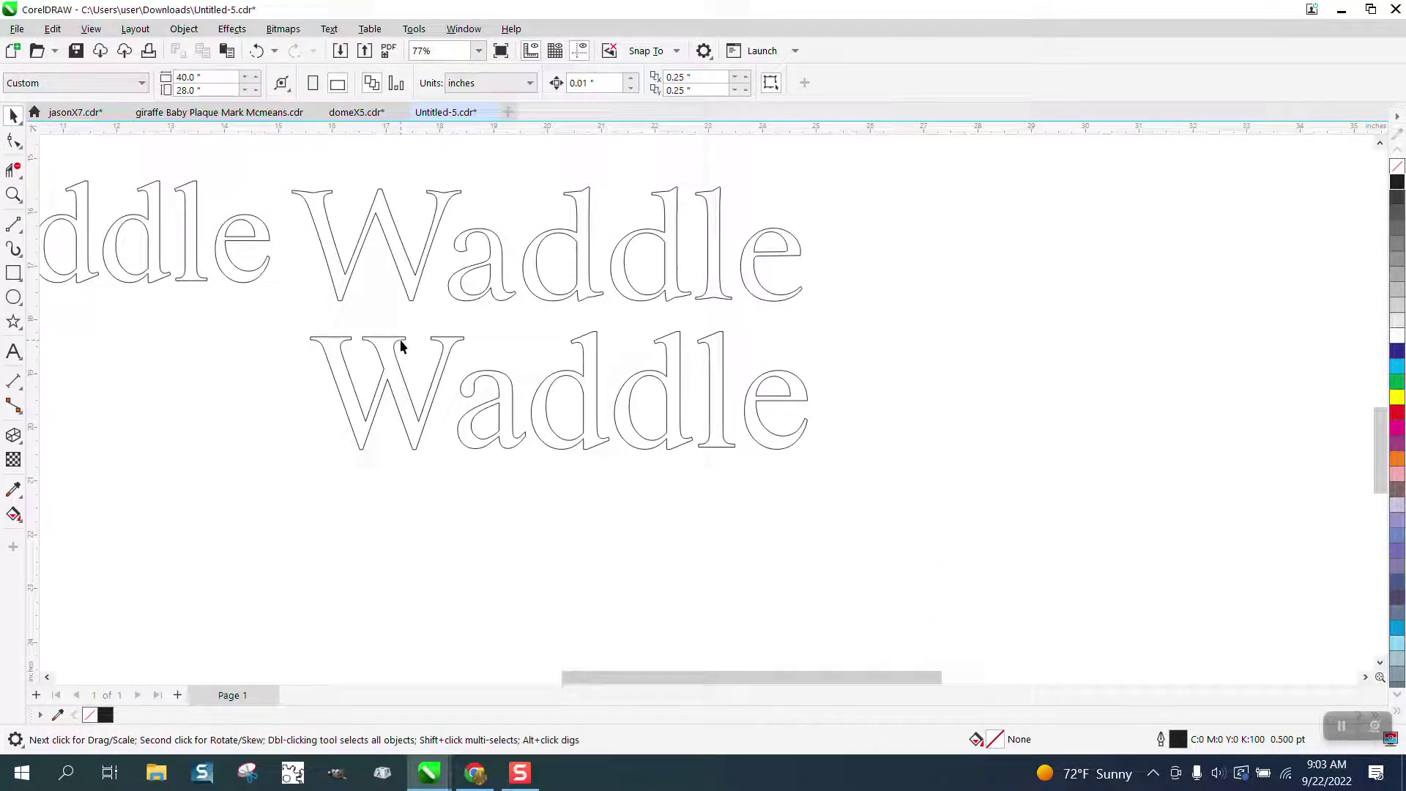
Break the lower Waddle text apart into six separate letters
left_click(401, 346)
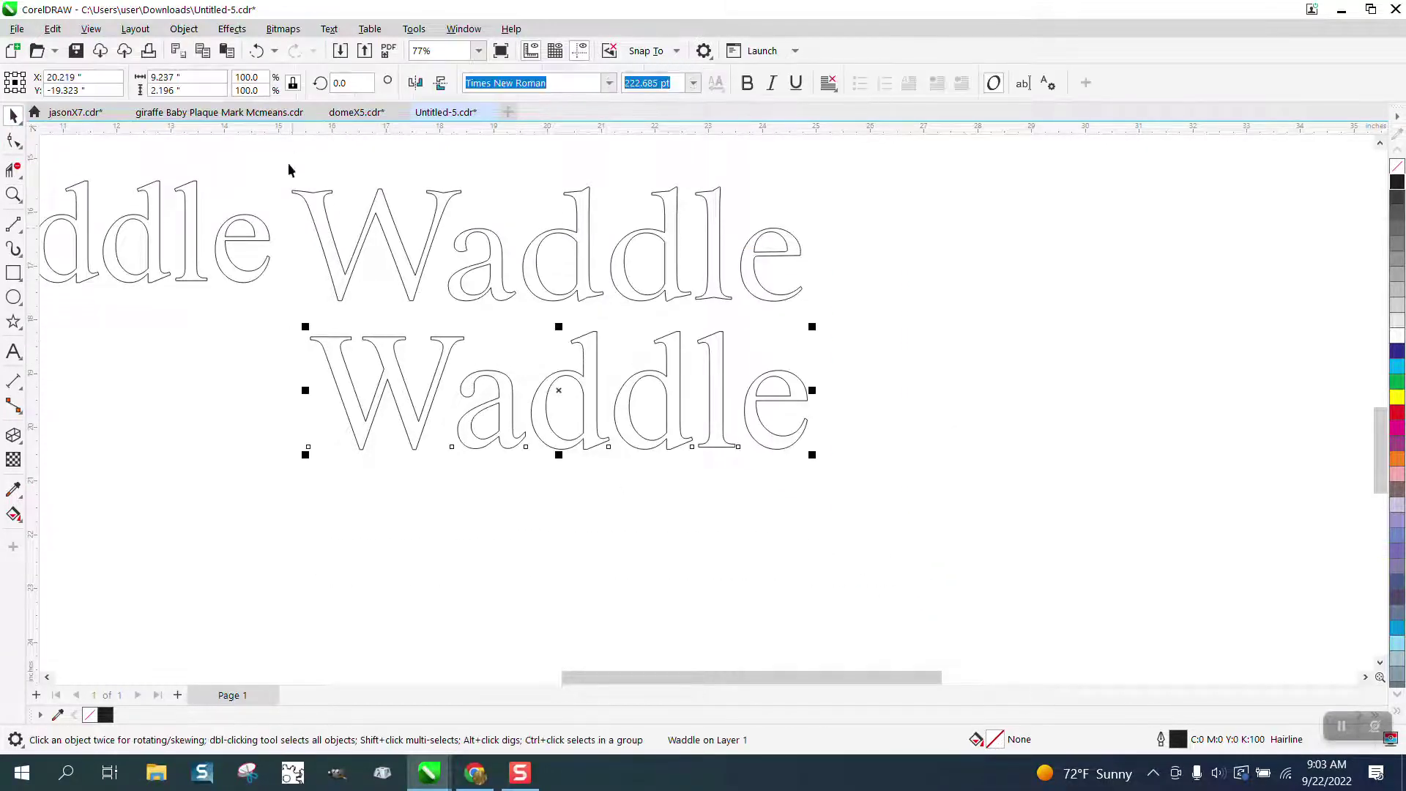
left_click(184, 29)
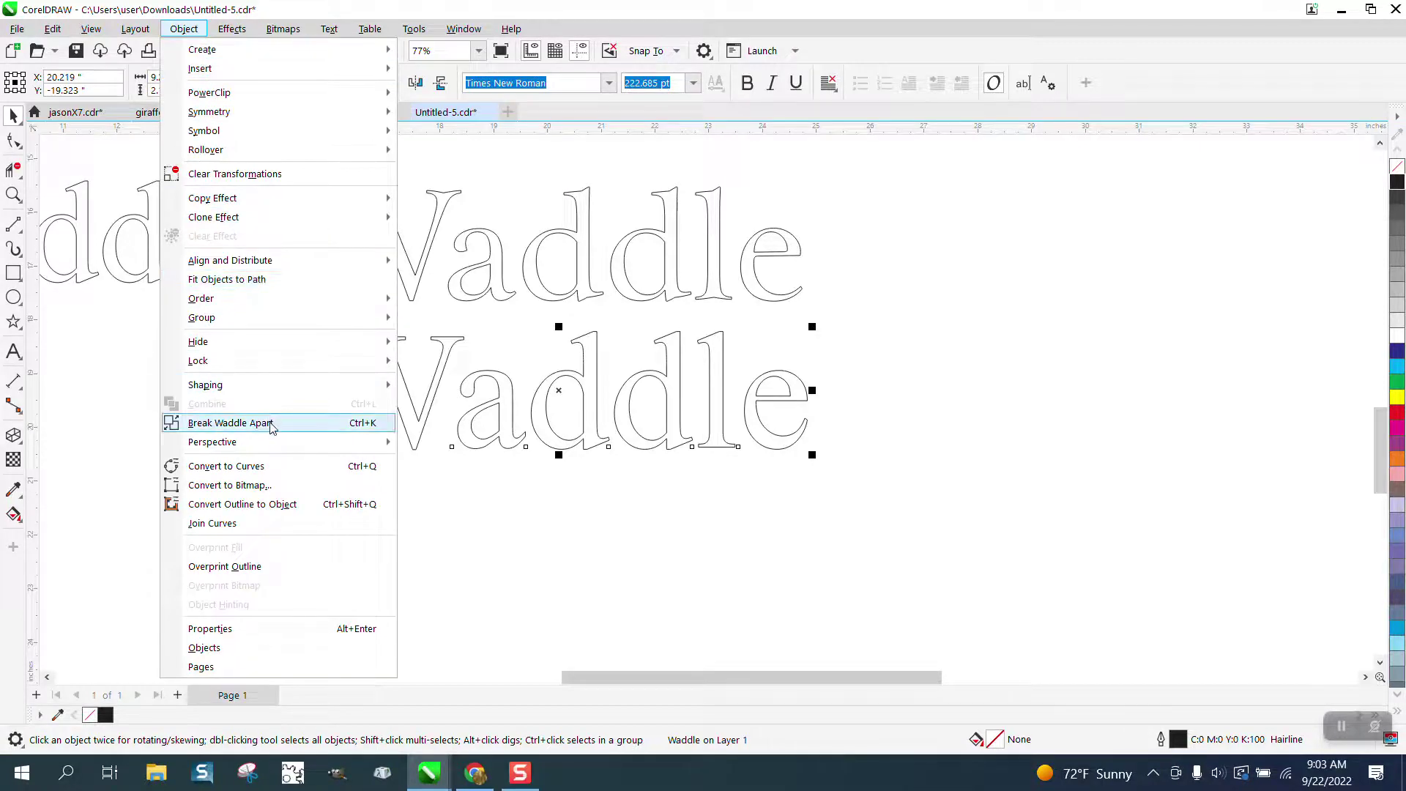
left_click(231, 423)
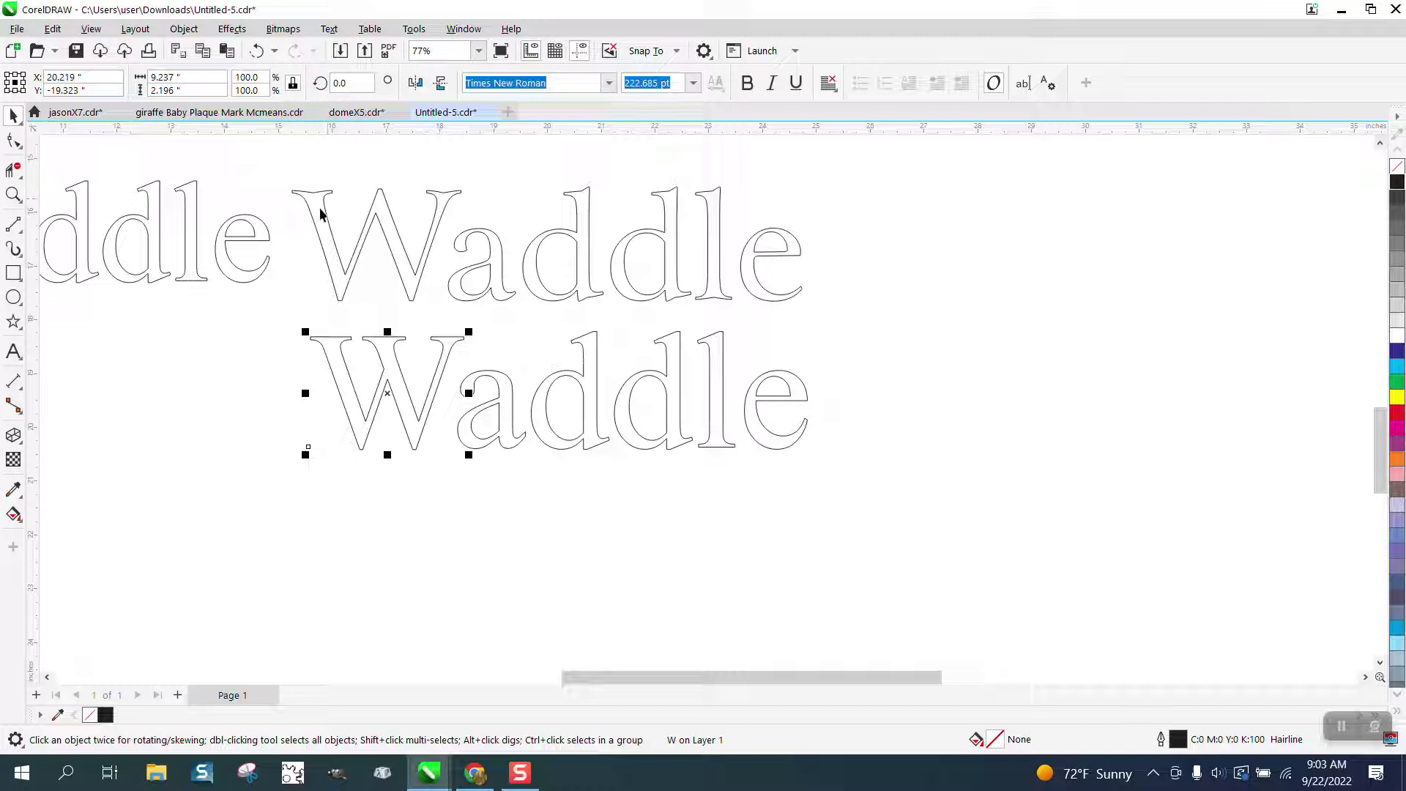
Convert all six Waddle letters to curves and zoom in on them
left_click_drag(287, 314, 823, 472)
left_click(184, 29)
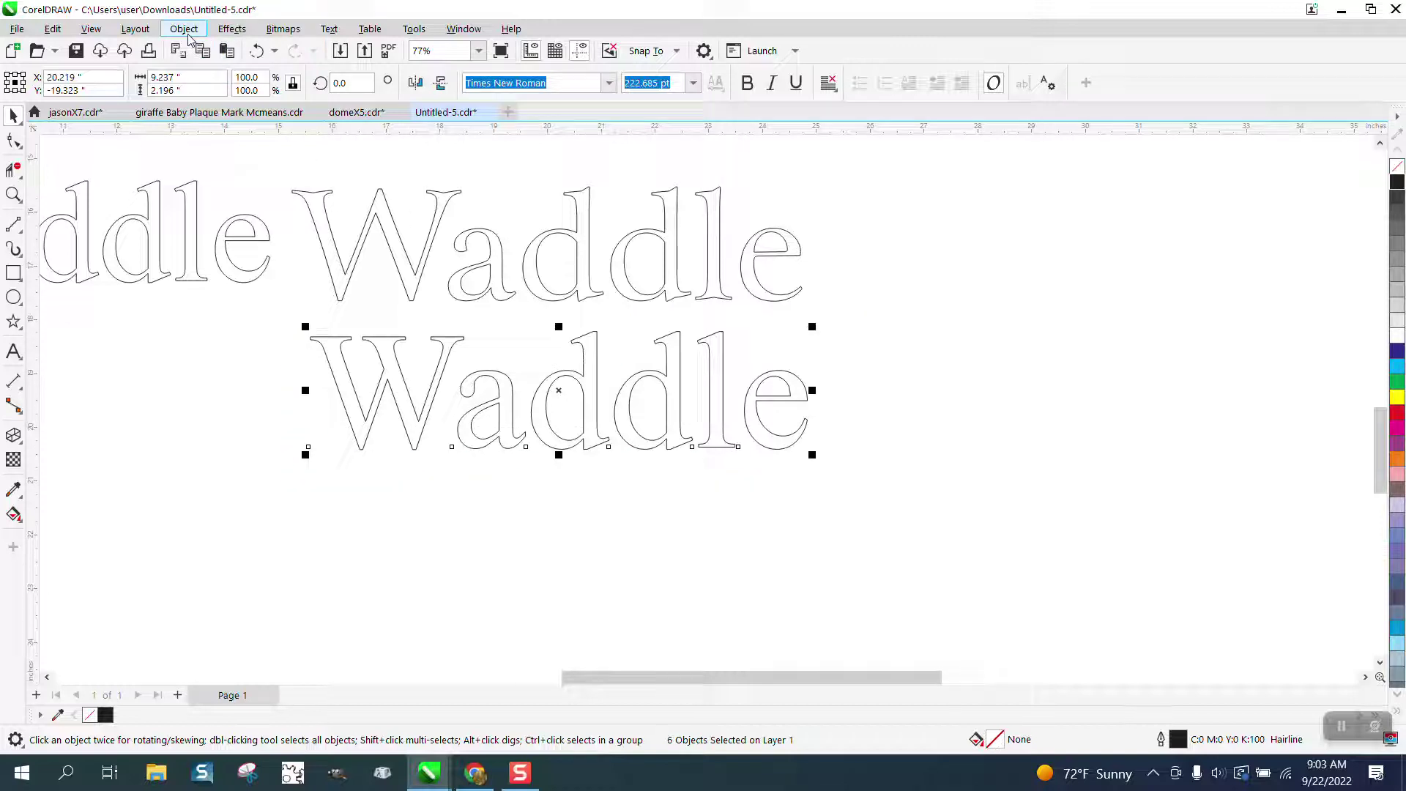
left_click(224, 465)
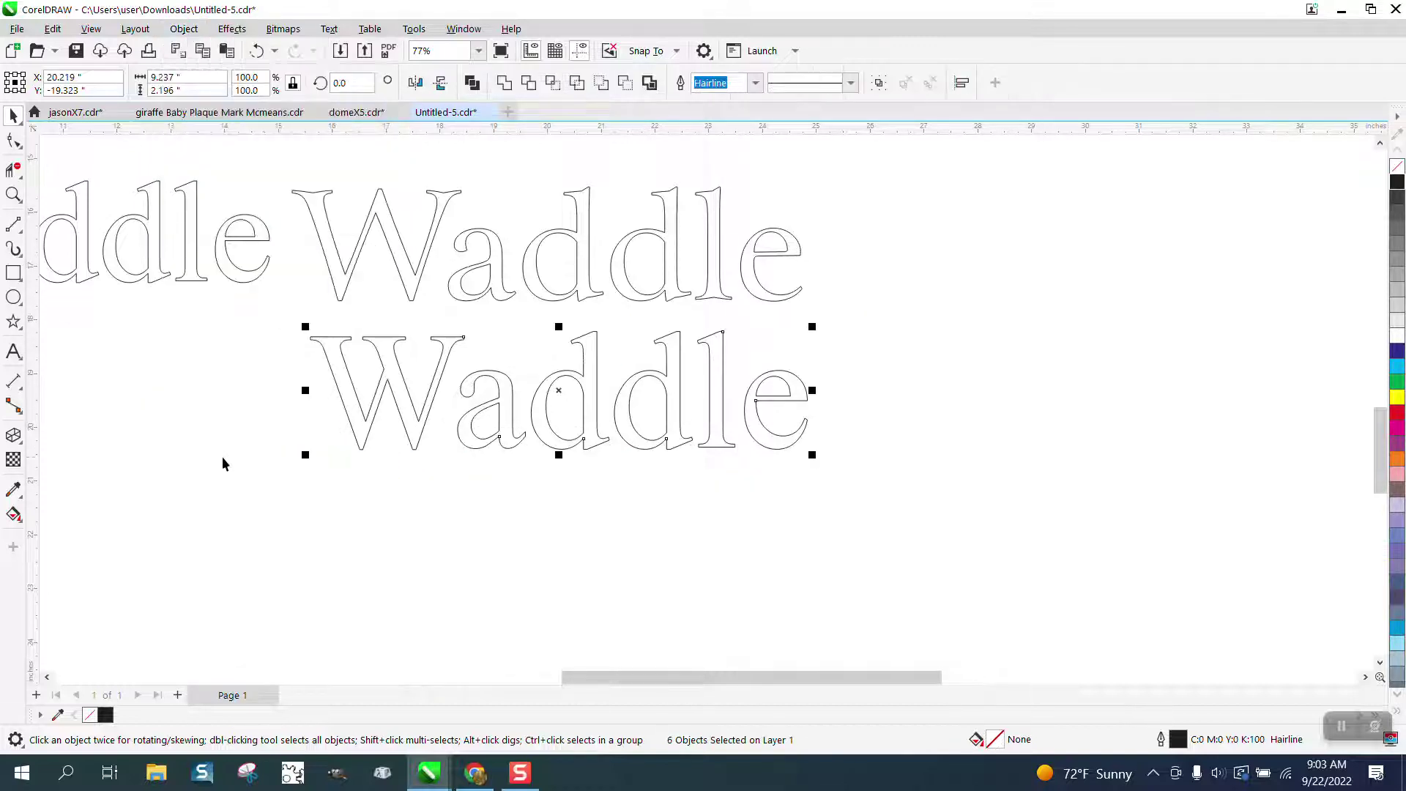
left_click(14, 194)
left_click_drag(275, 167, 723, 565)
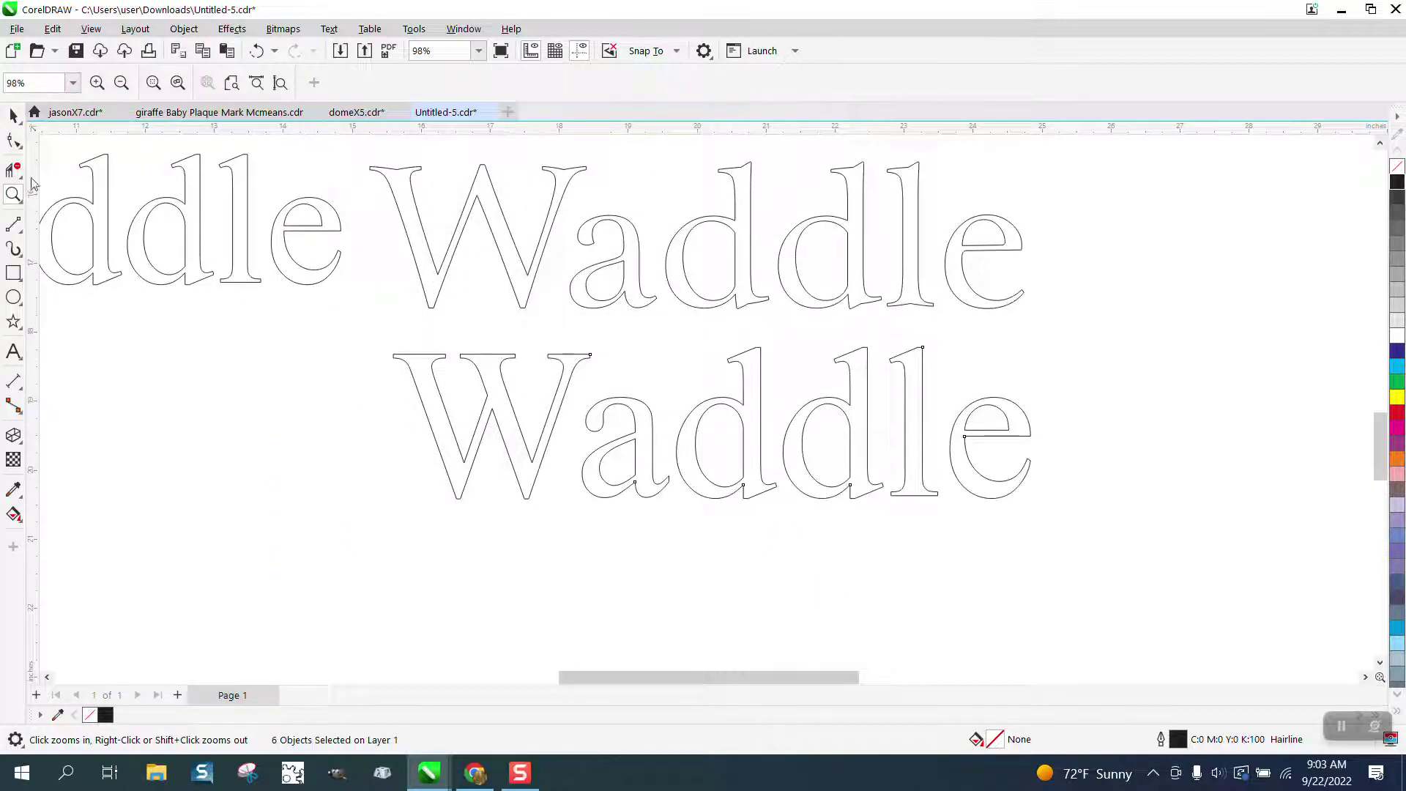
Straighten the W's bent middle segment, delete the extra node, and raise the middle peak to the top
left_click(13, 139)
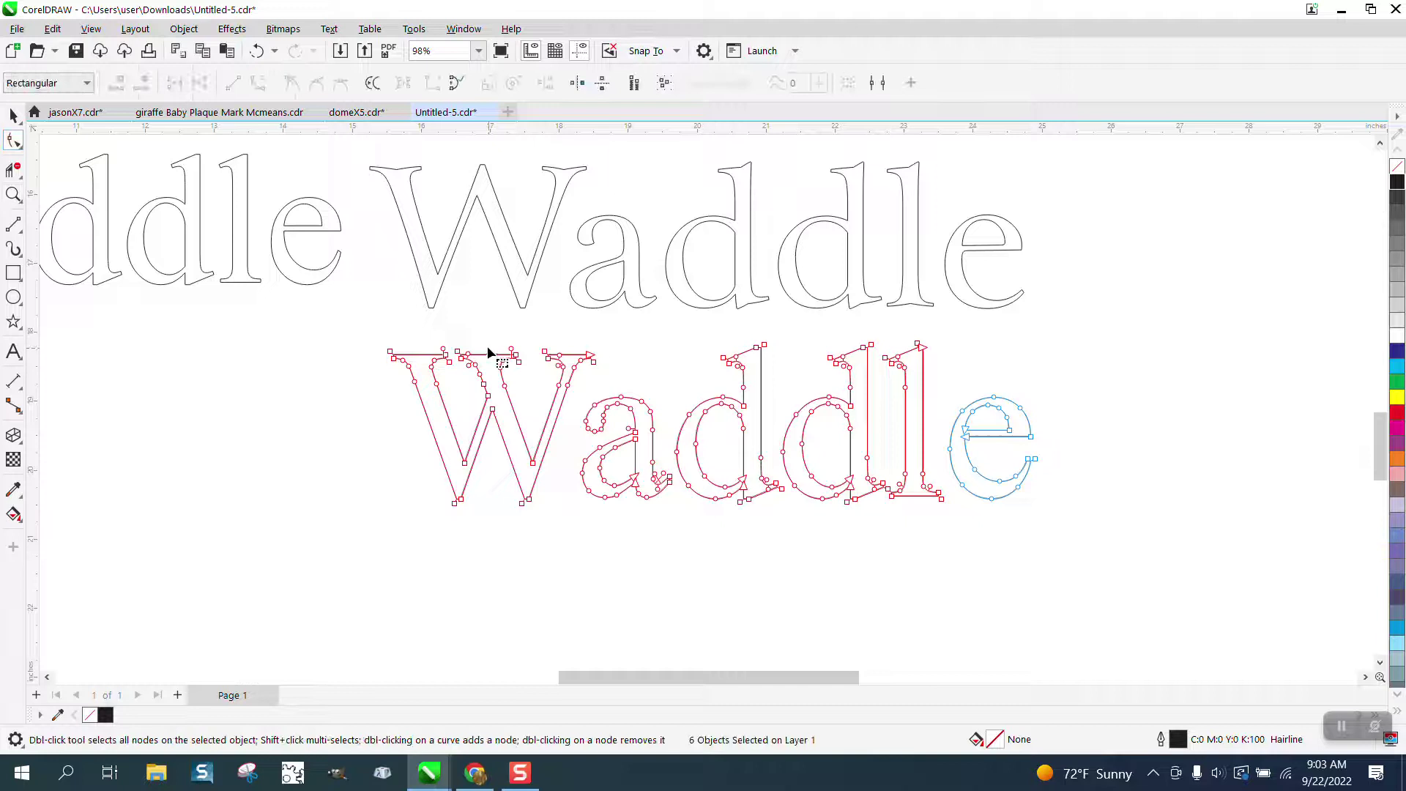
left_click_drag(454, 340, 463, 395)
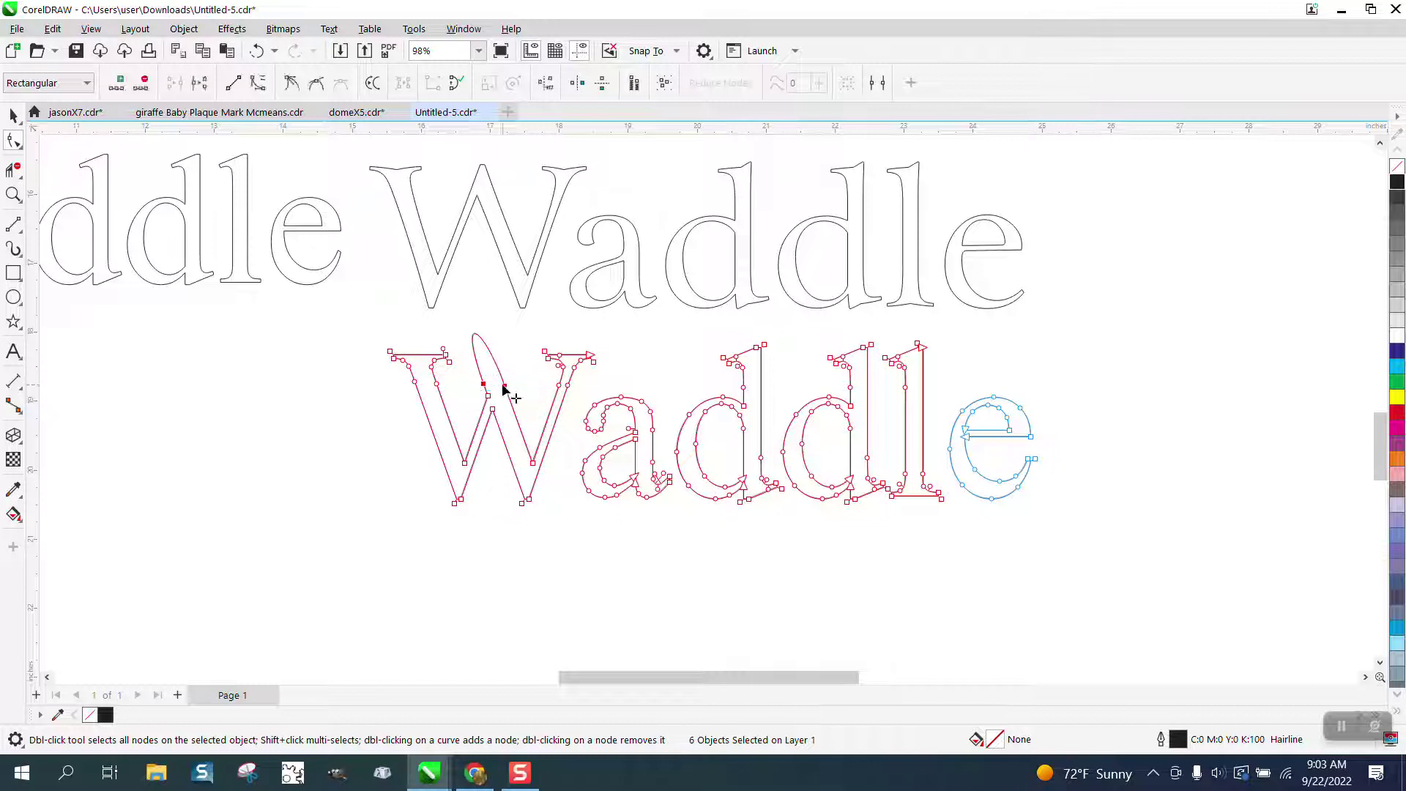
right_click(504, 388)
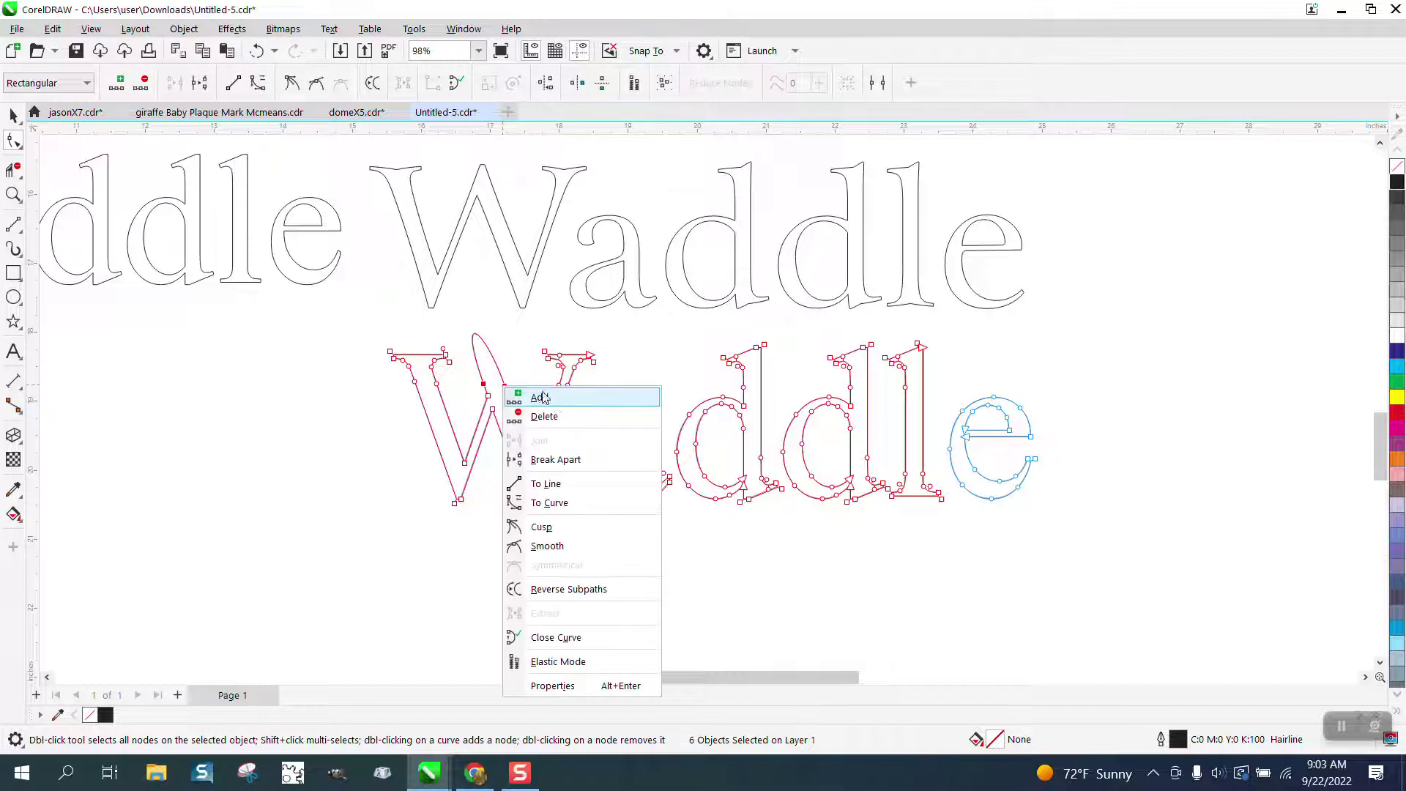
left_click(558, 484)
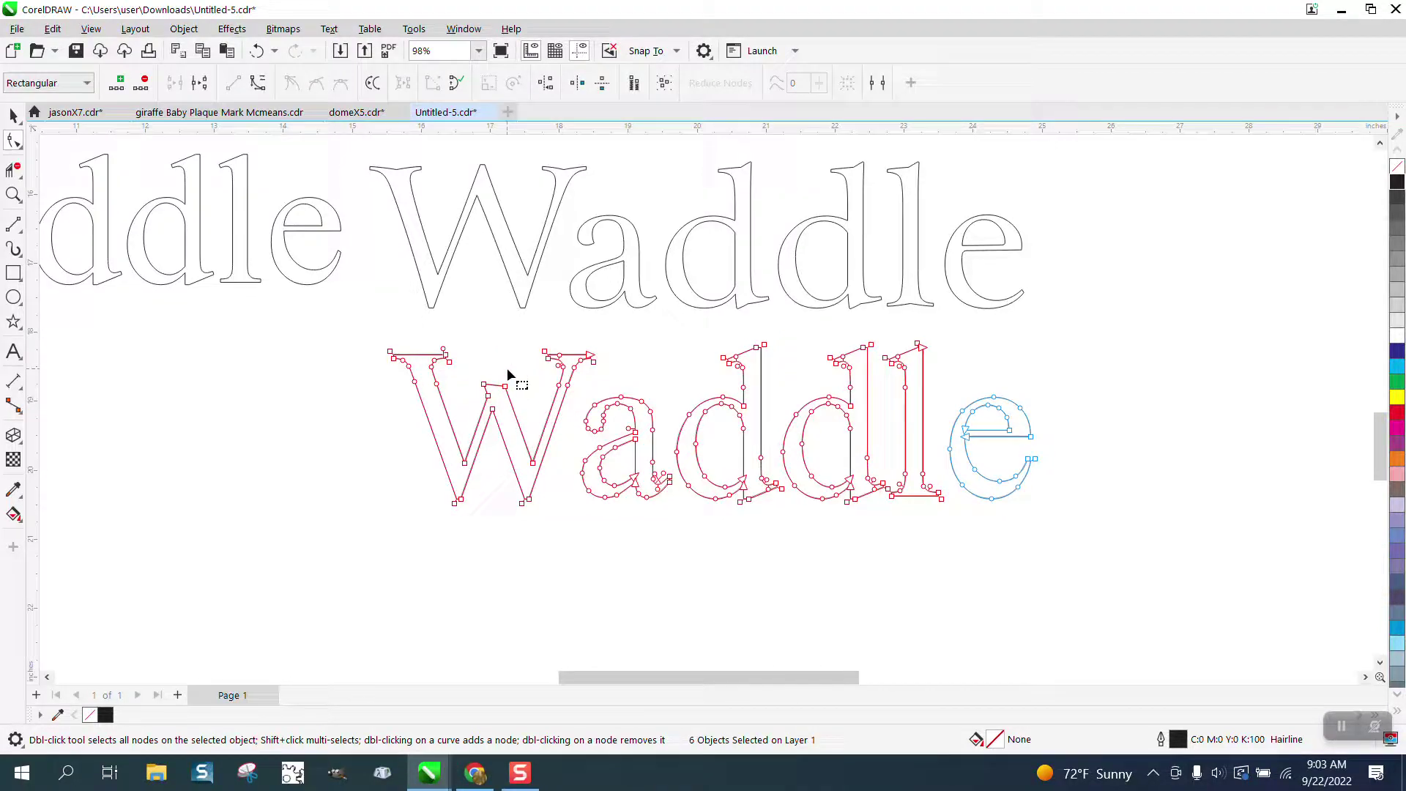
left_click_drag(504, 386, 491, 355)
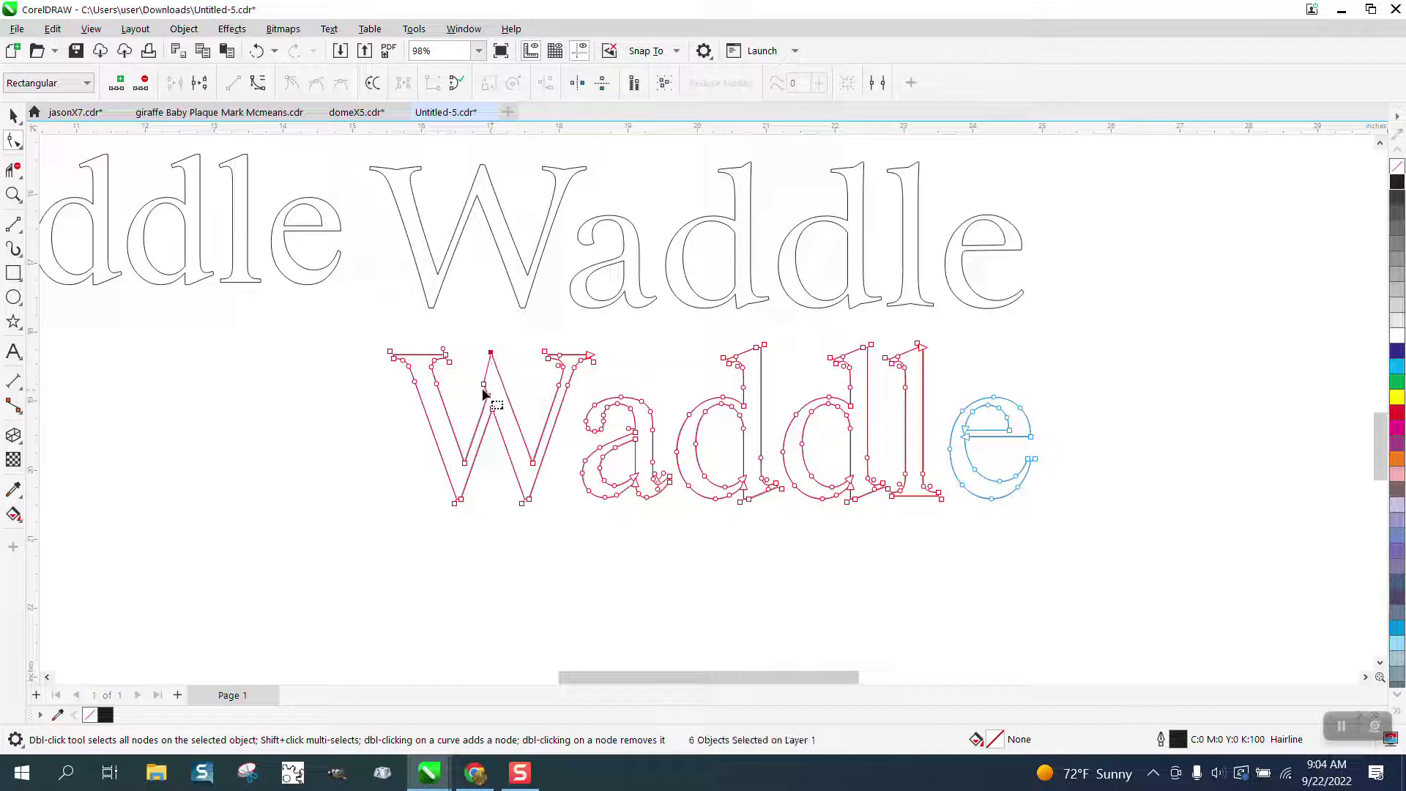
key("Delete")
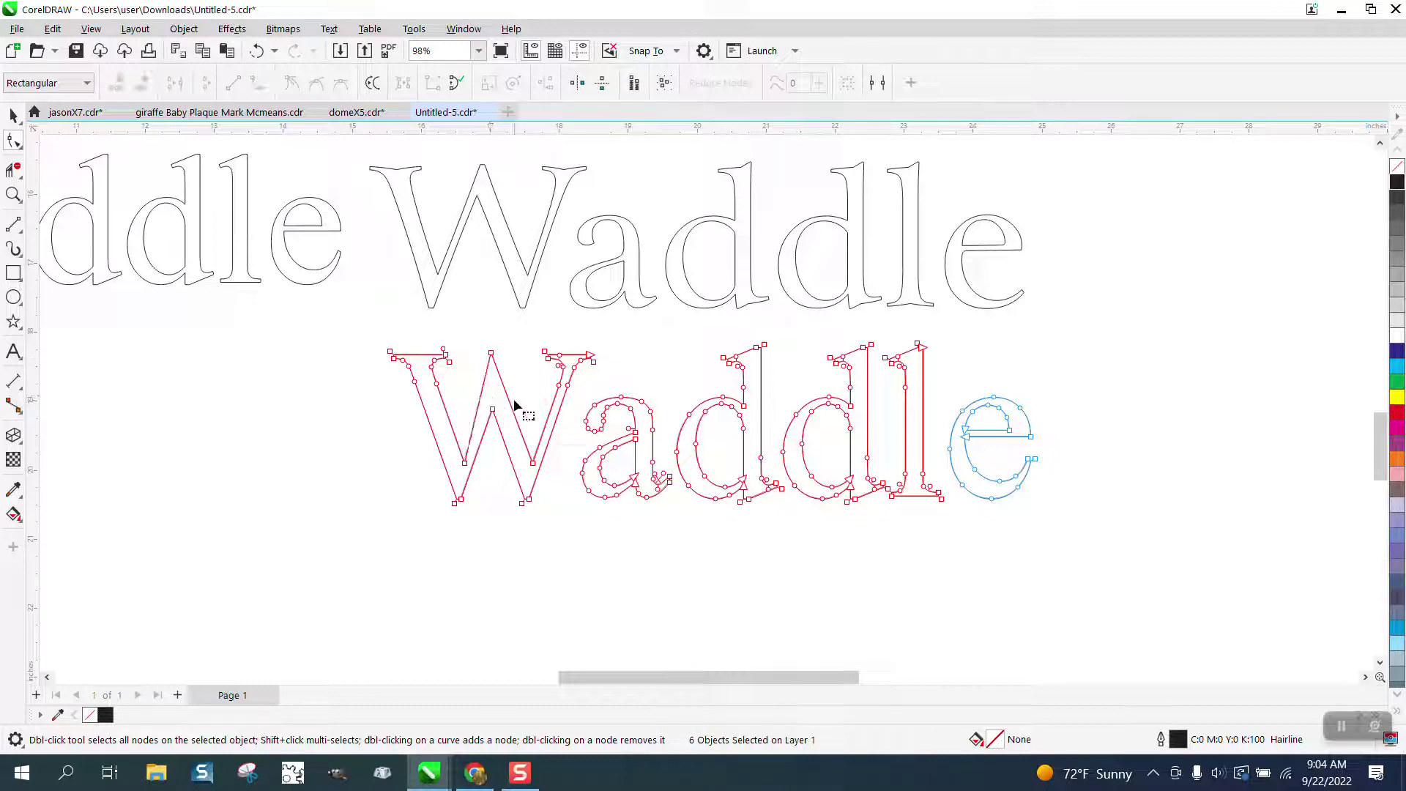
left_click_drag(492, 353, 509, 366)
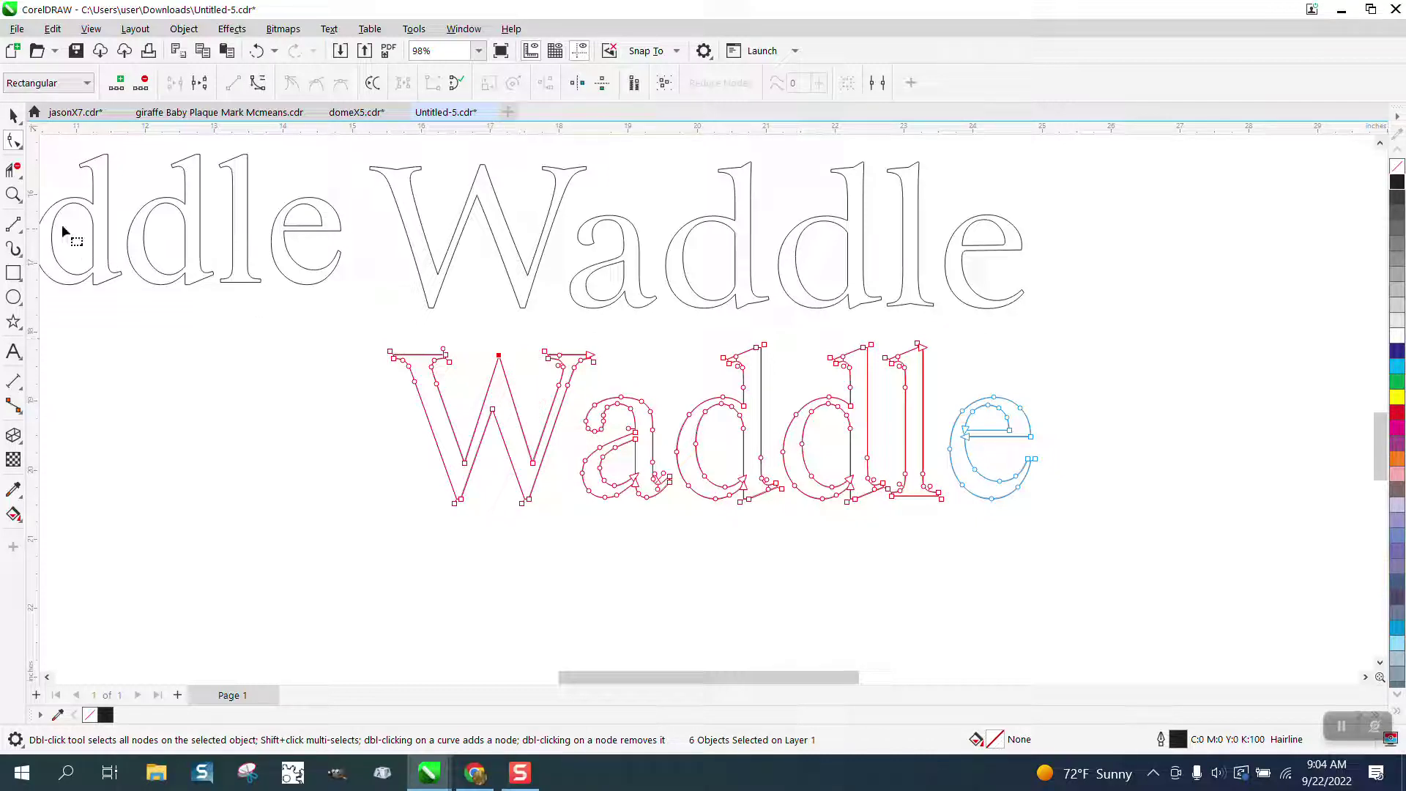
left_click(12, 195)
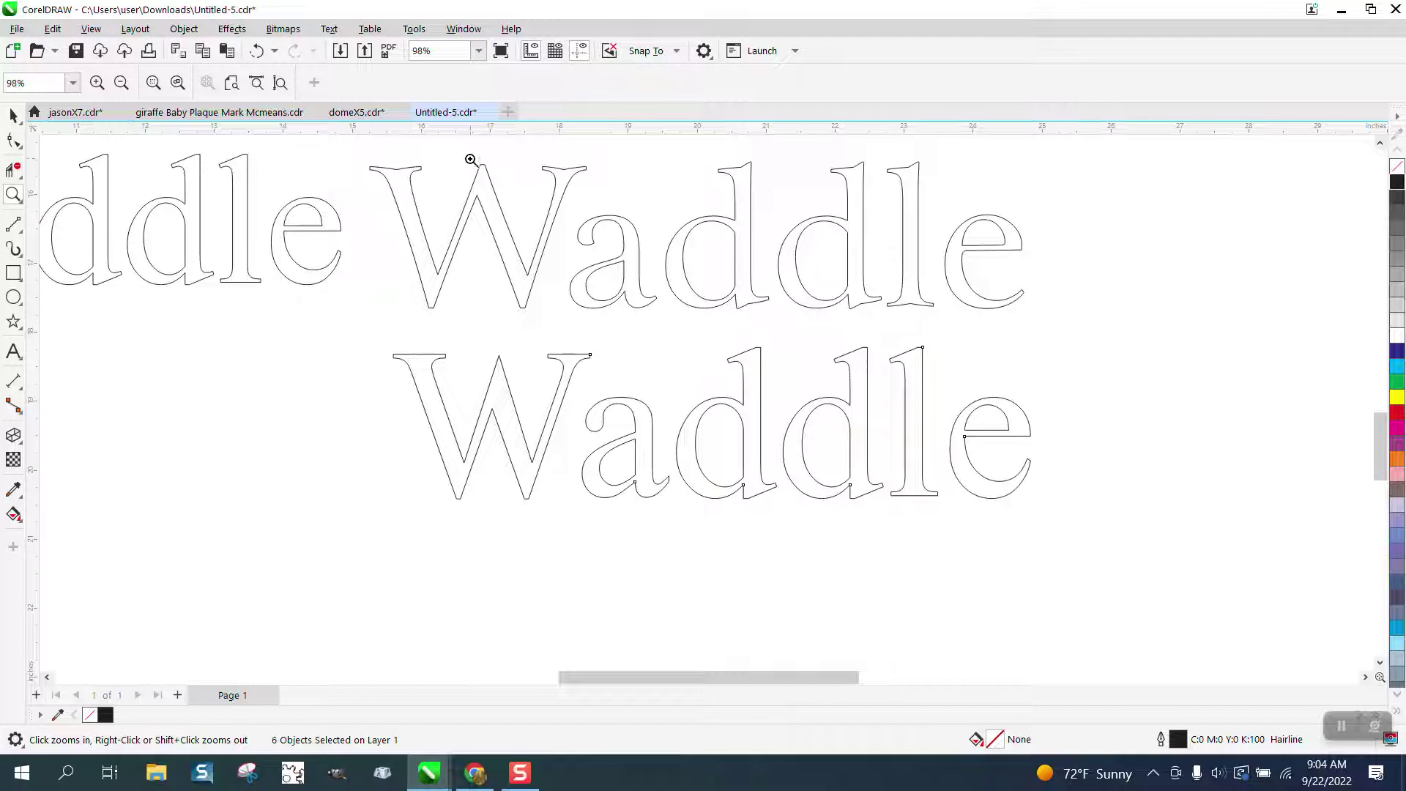
Delete the tip node of the W's middle peak and nudge the right peak node sideways
left_click(513, 188)
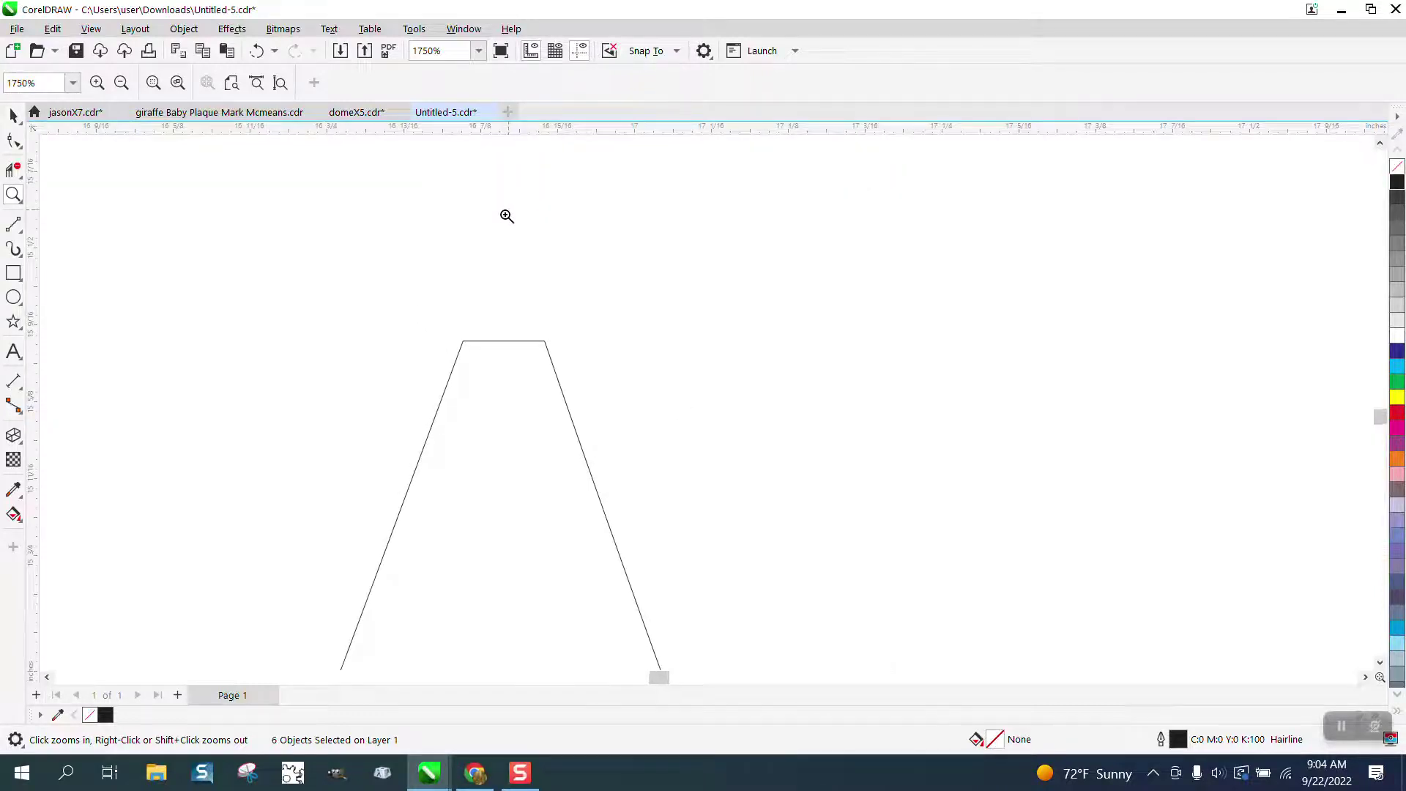
scroll(505, 222, "down", 5)
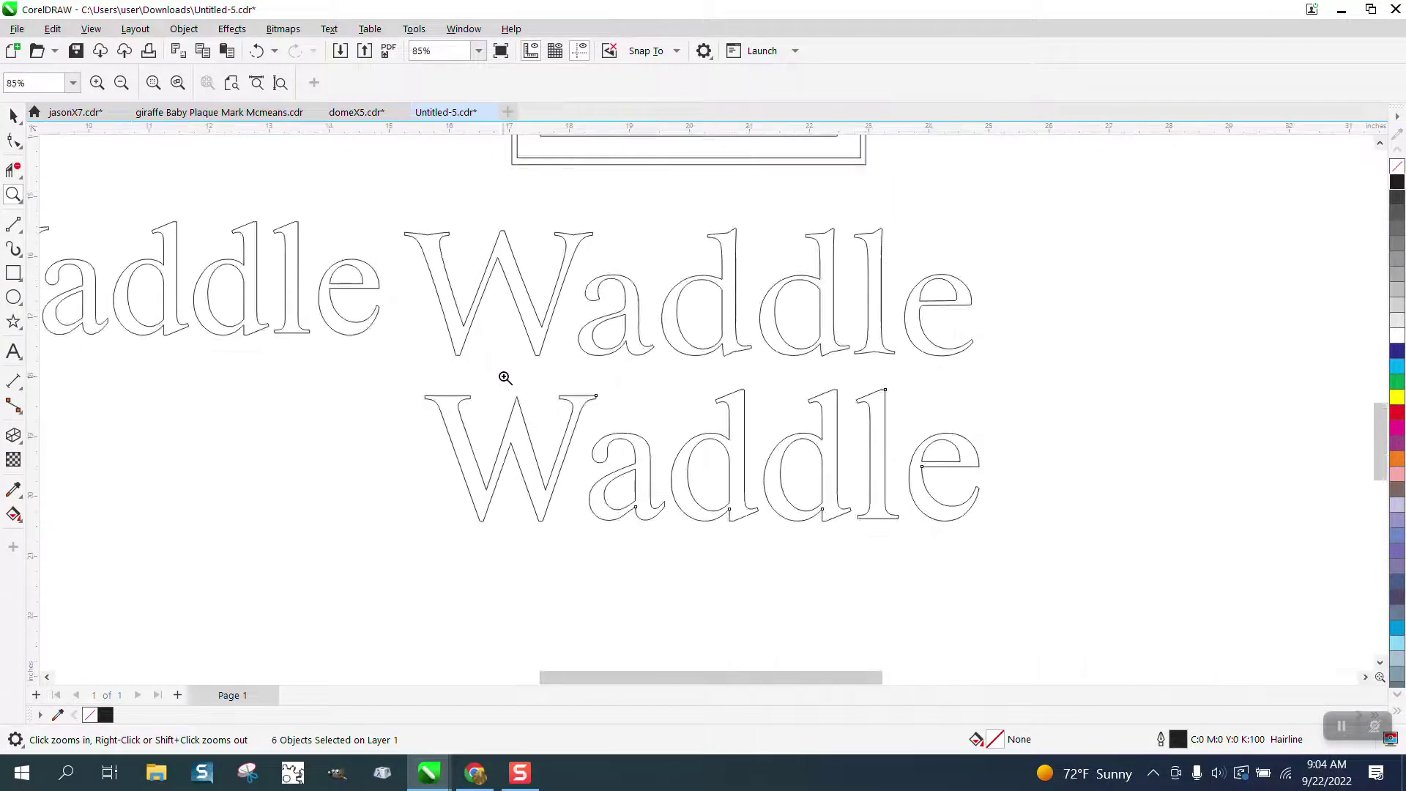
left_click_drag(504, 382, 571, 419)
key("F10")
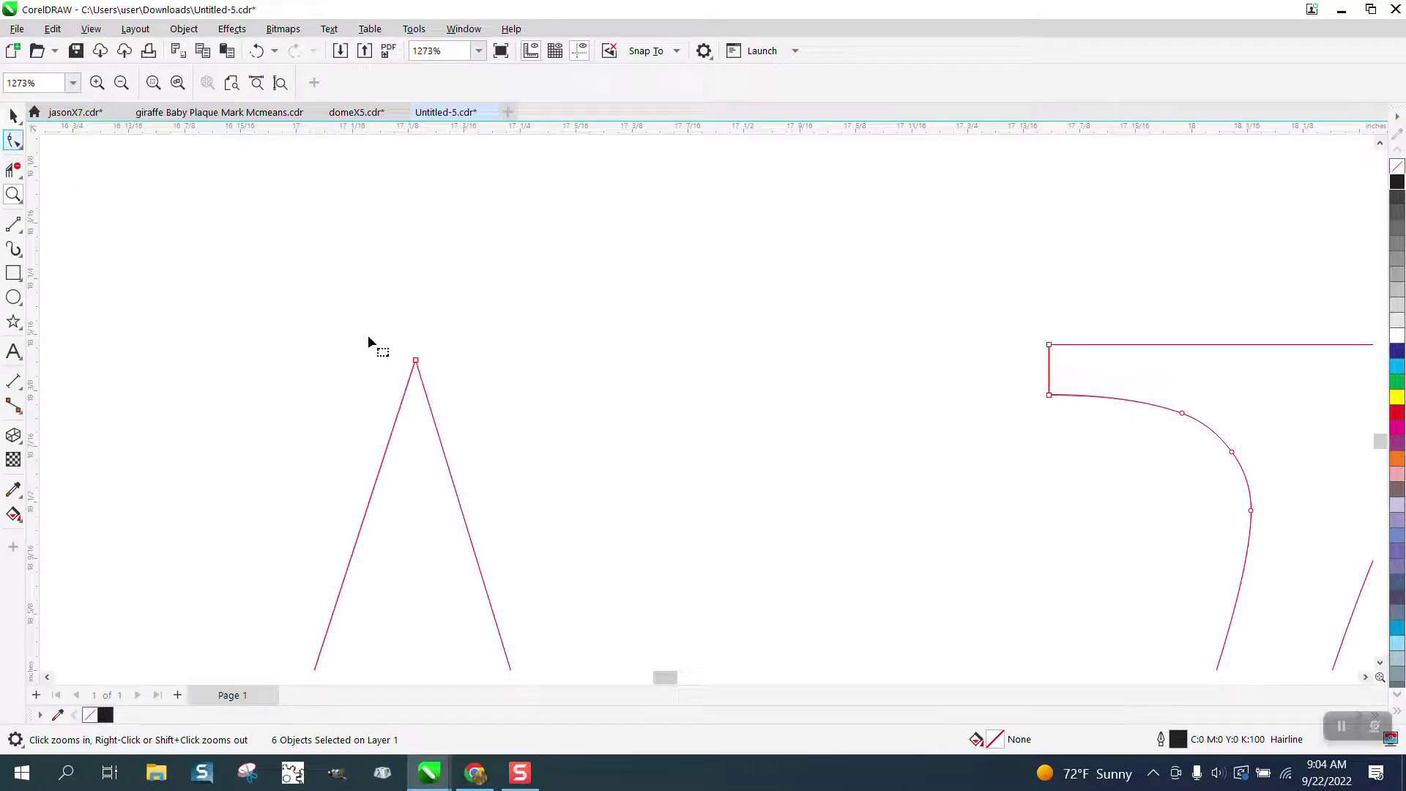
left_click(410, 380)
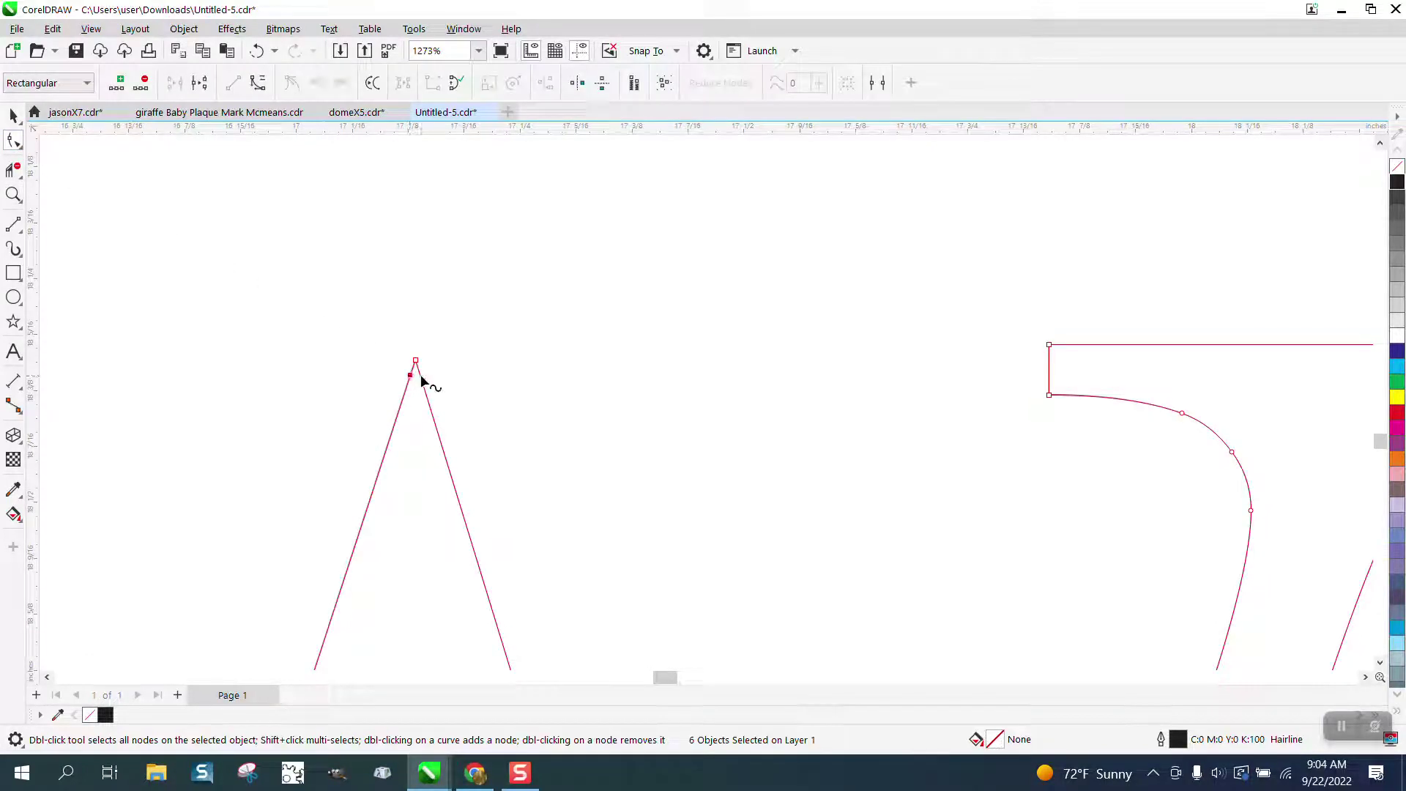
key("Delete")
left_click_drag(421, 375, 436, 379)
scroll(328, 286, "down", 3)
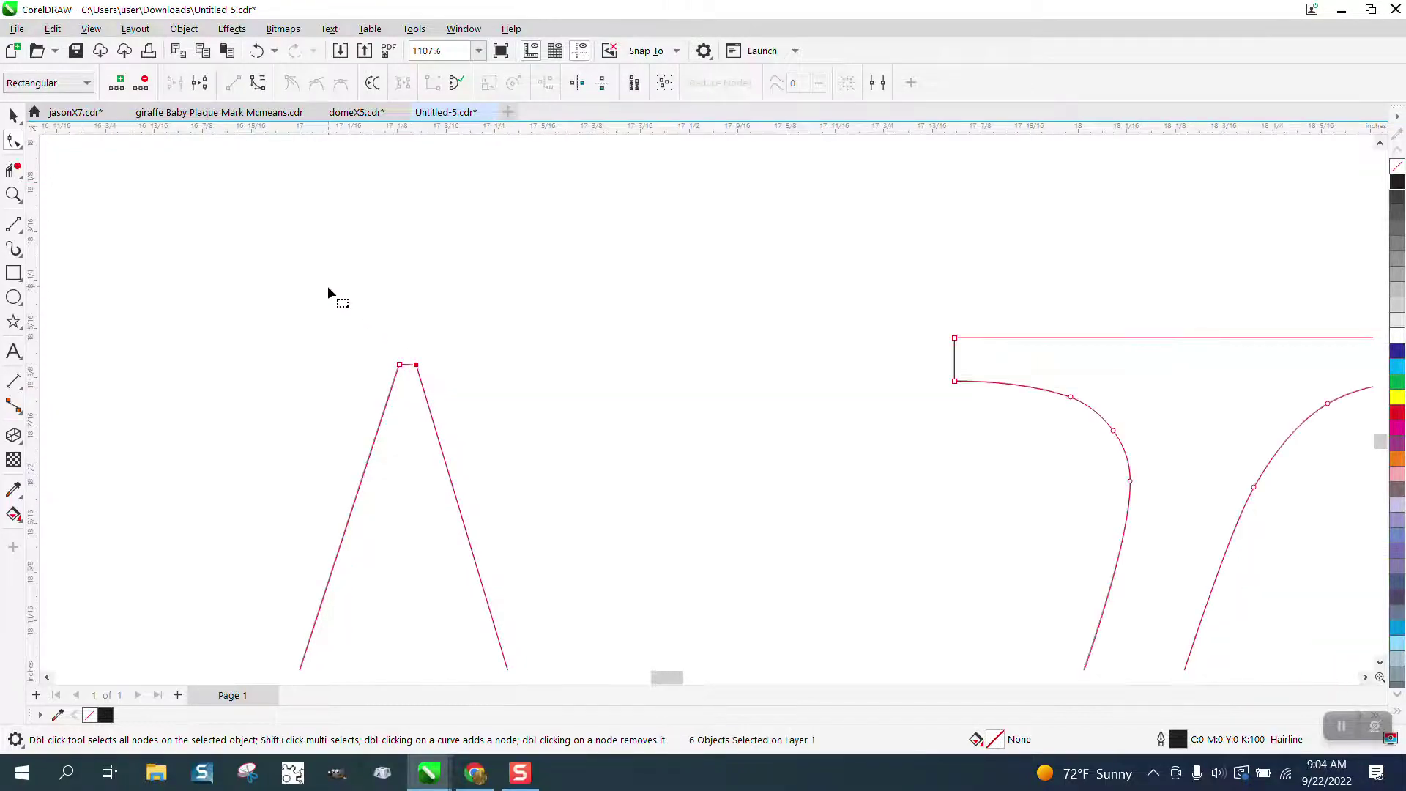
scroll(334, 292, "down", 1)
scroll(400, 282, "down", 1)
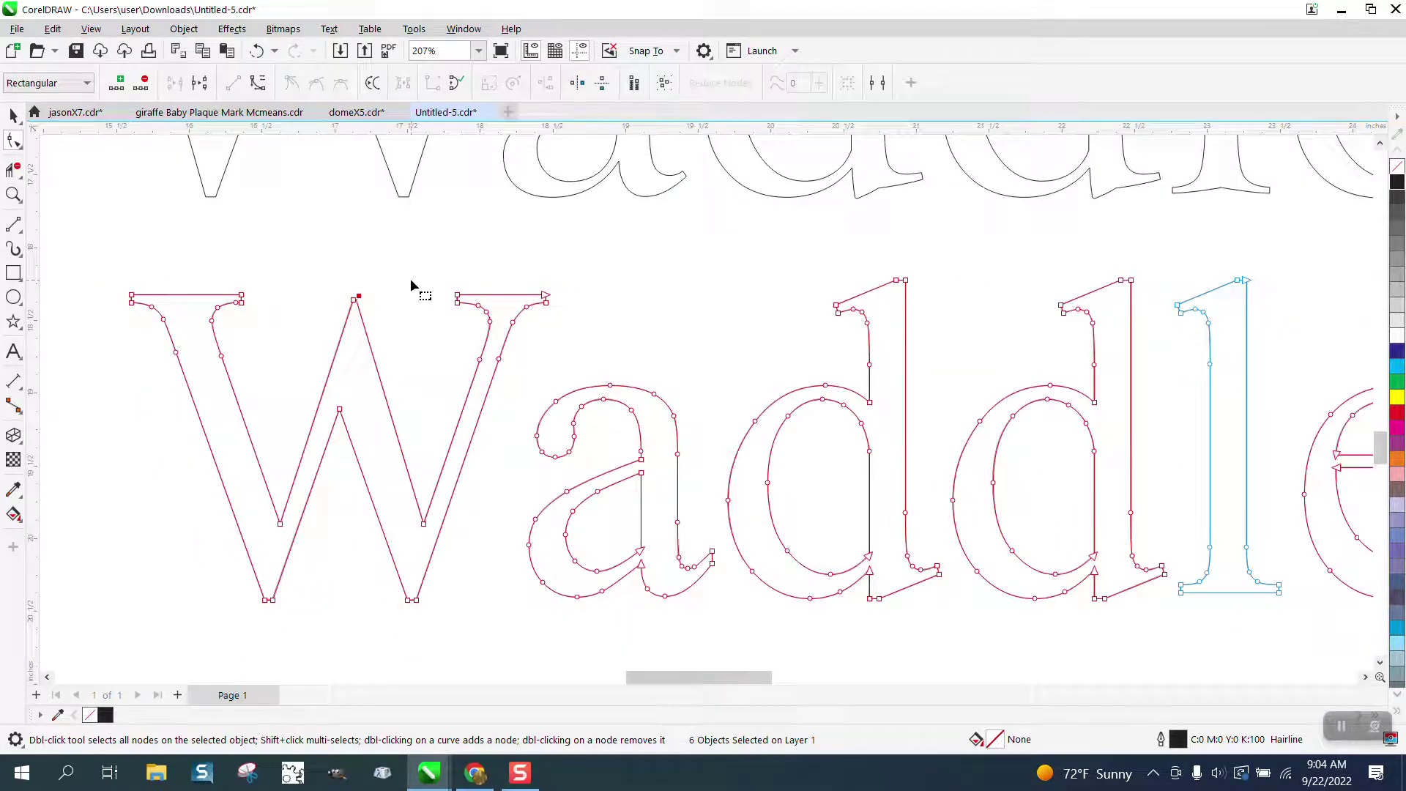
Deselect the letters and select the W outline's middle node with the Shape tool
left_click(13, 115)
left_click(296, 221)
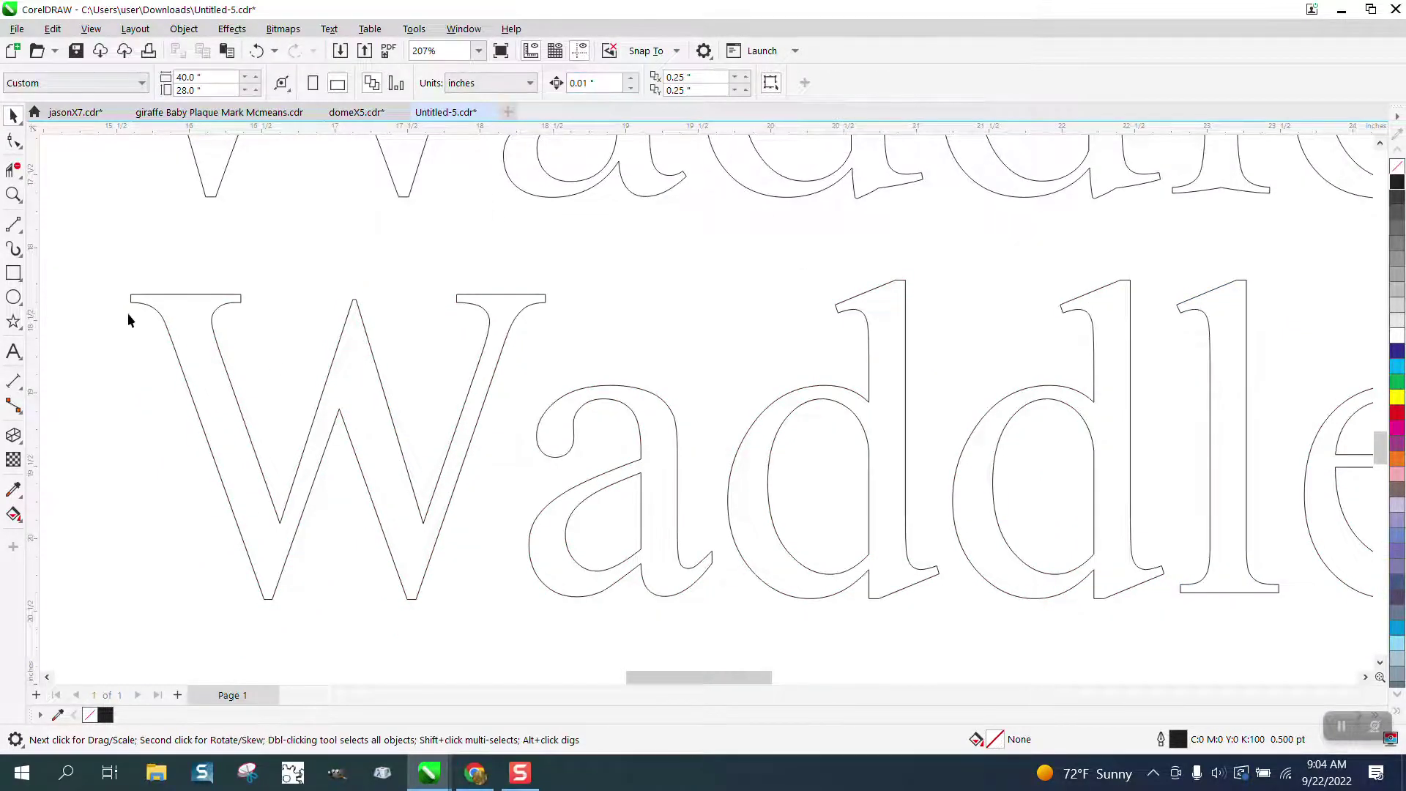
left_click(13, 140)
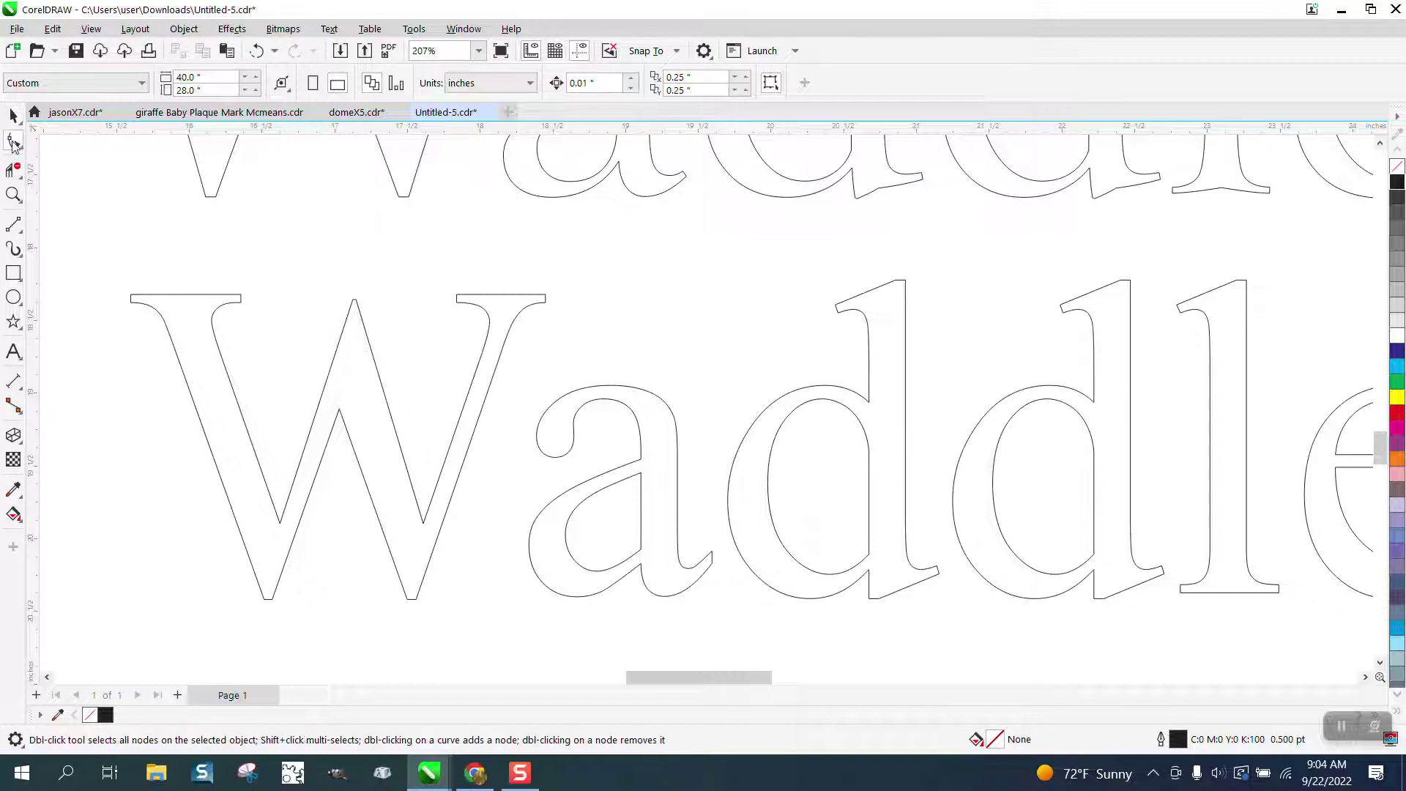
left_click(341, 416)
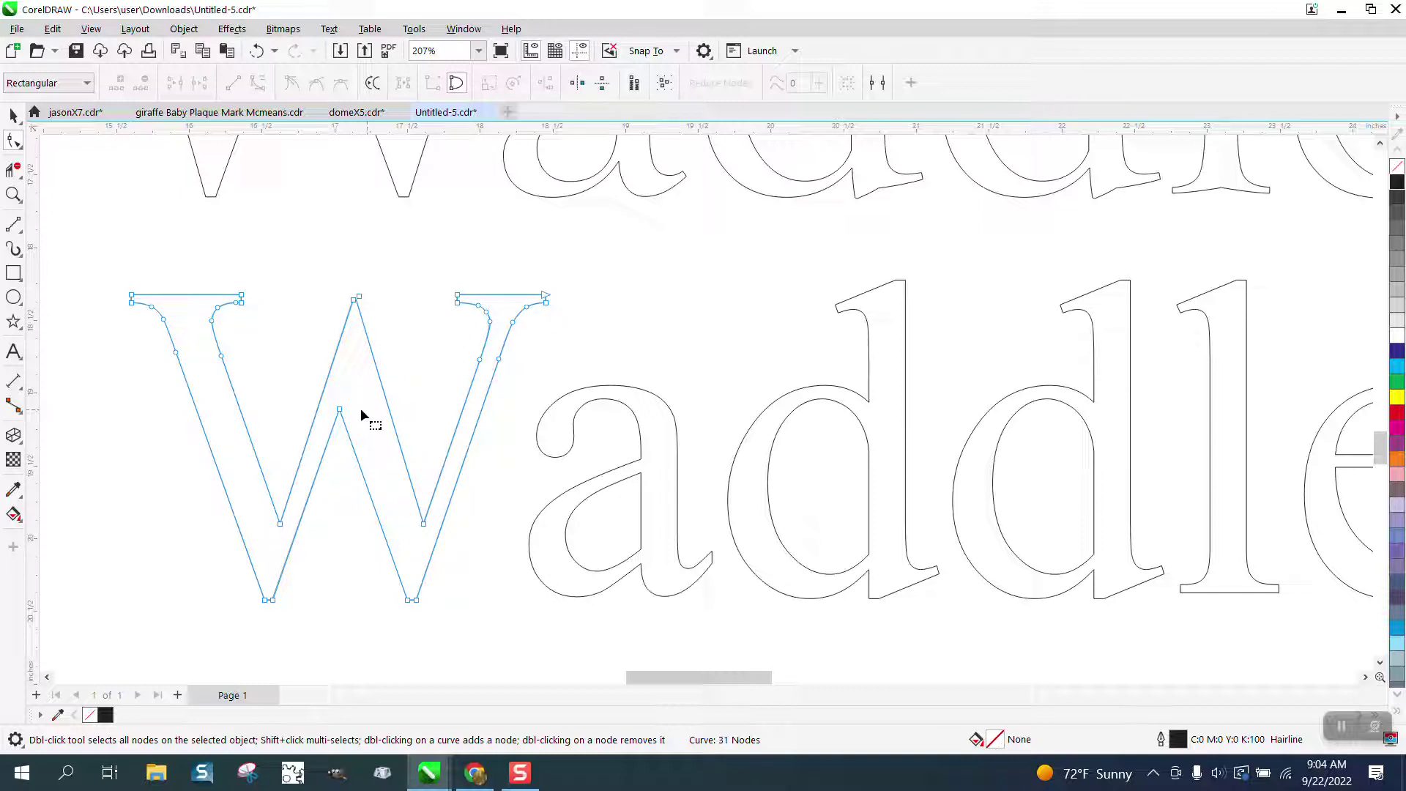
left_click(339, 410)
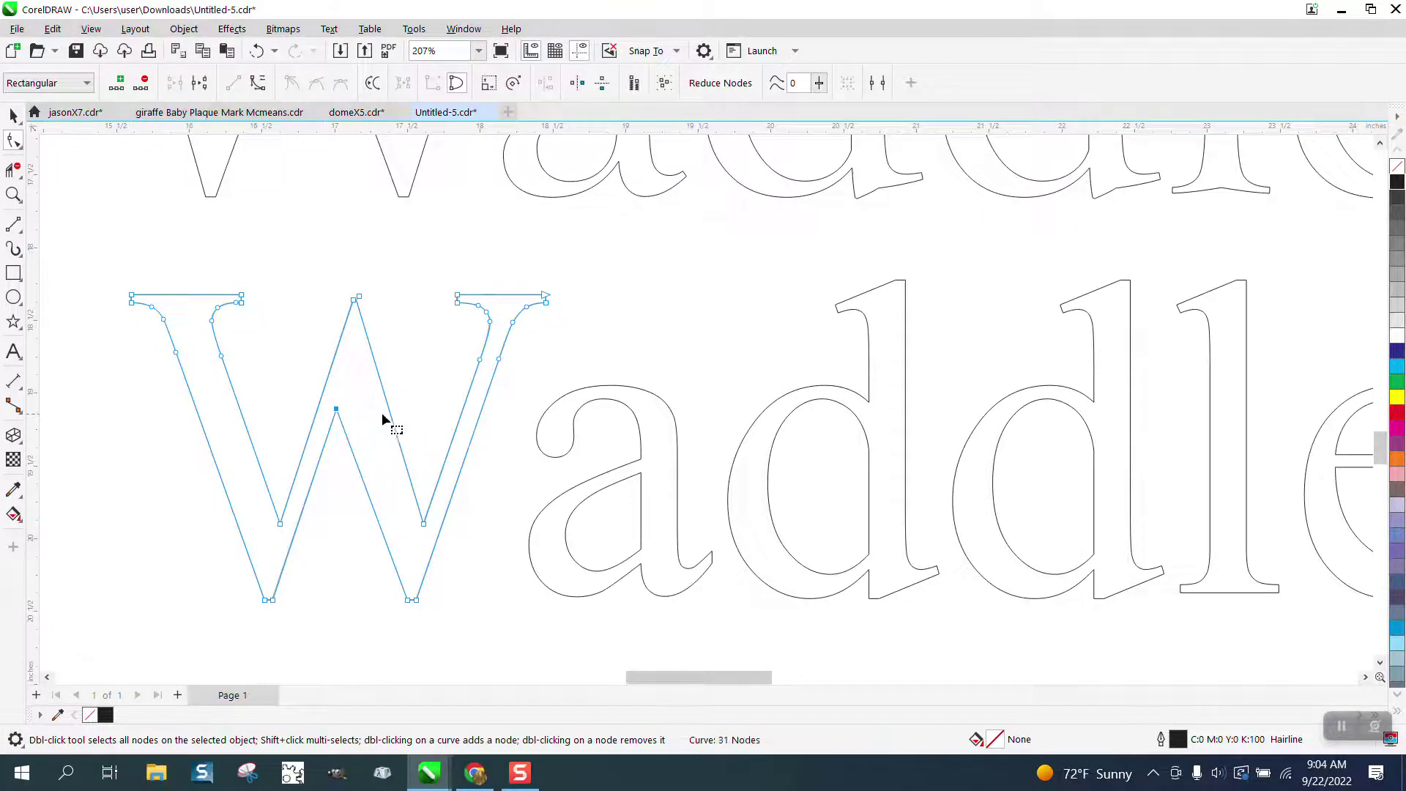
scroll(462, 480, "down", 1)
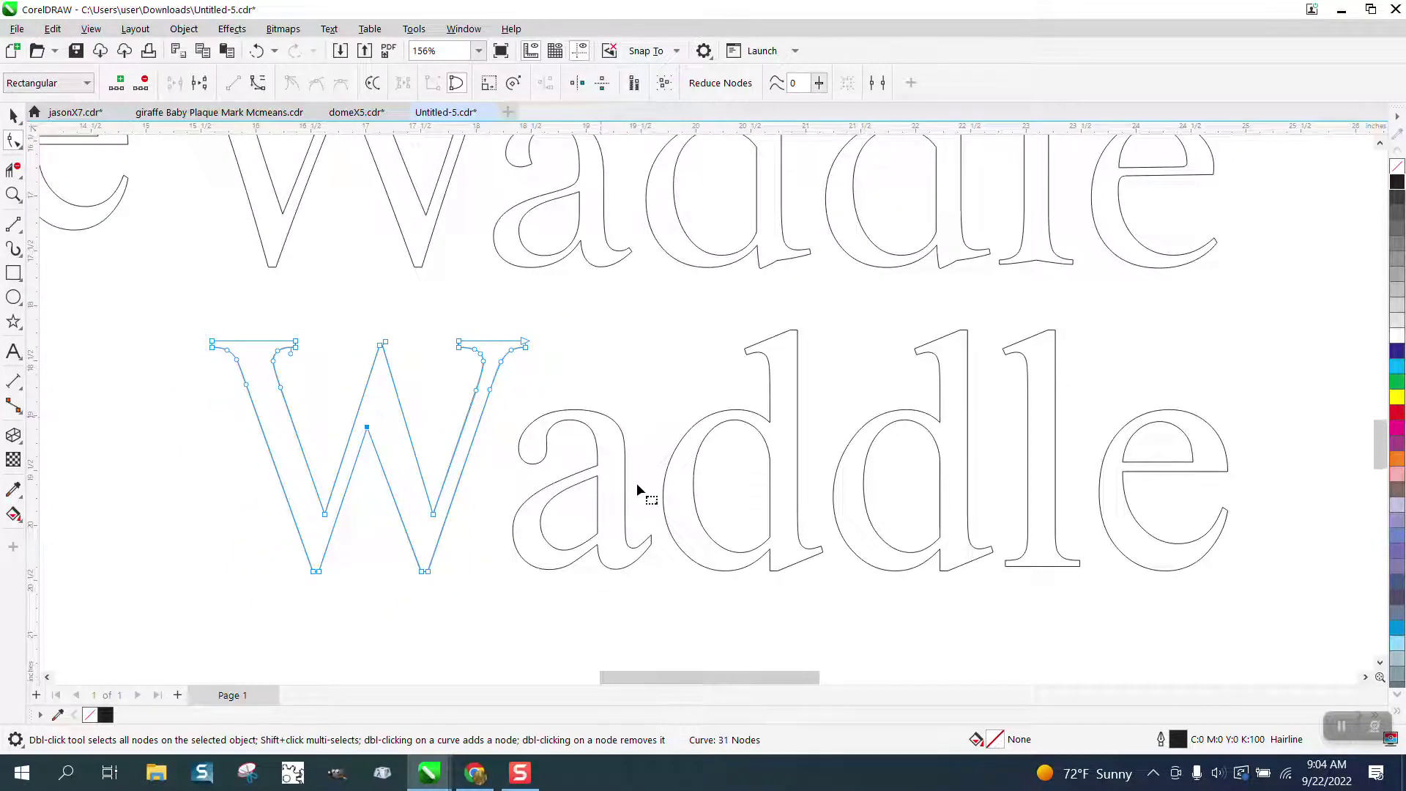
scroll(637, 483, "down", 1)
Add a midpoint node to the top edge of each of the W's two outer serifs
left_click(13, 194)
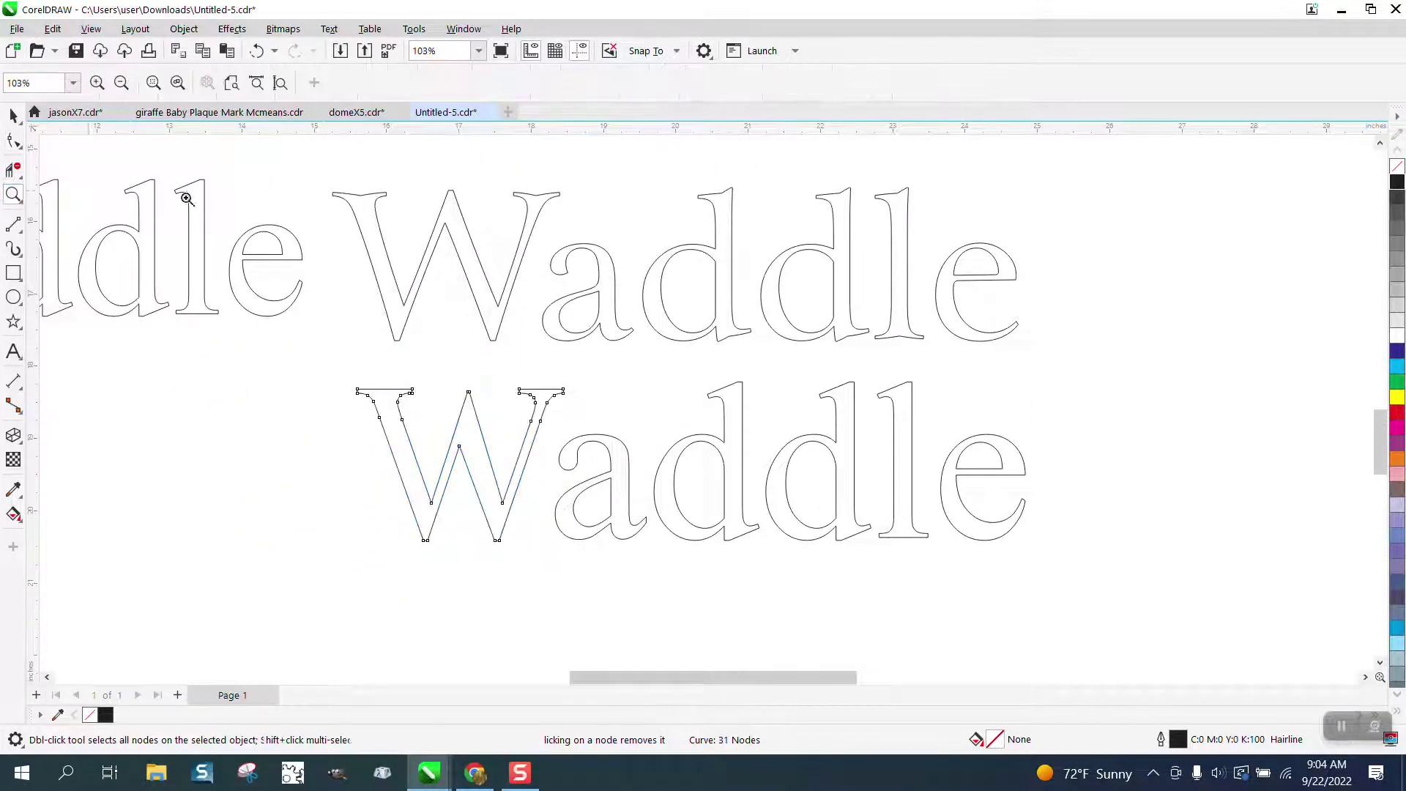
left_click_drag(320, 170, 574, 242)
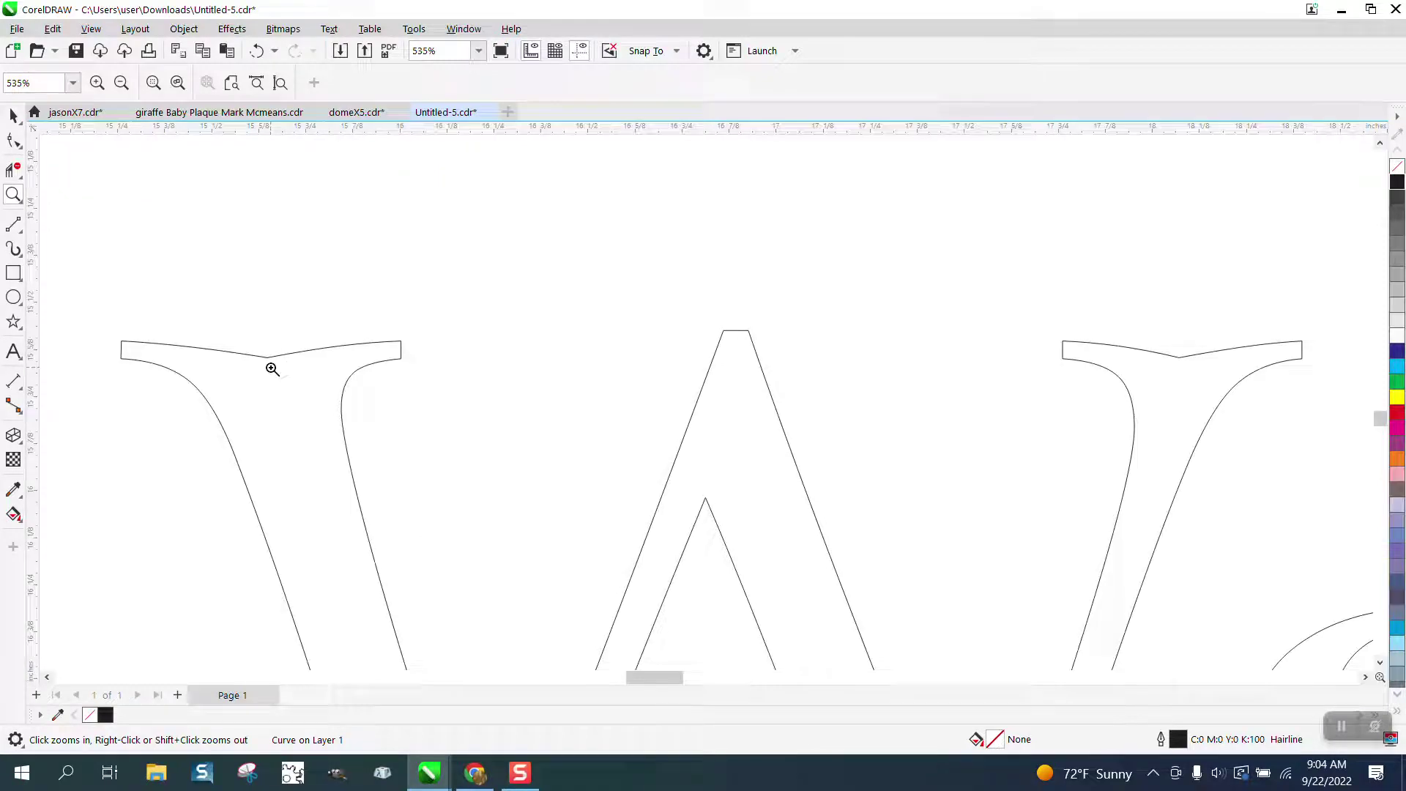
scroll(296, 365, "down", 7)
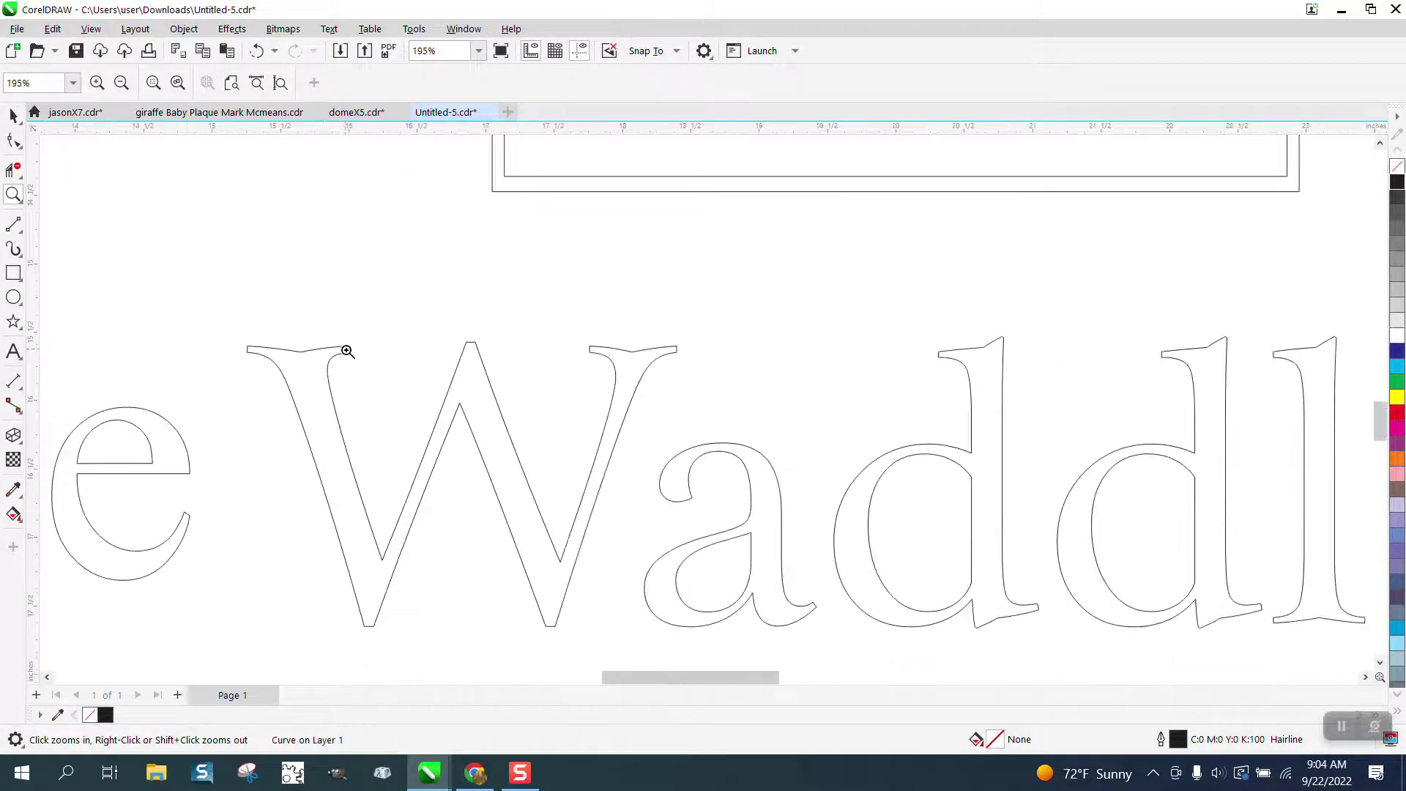
left_click_drag(331, 495, 644, 543)
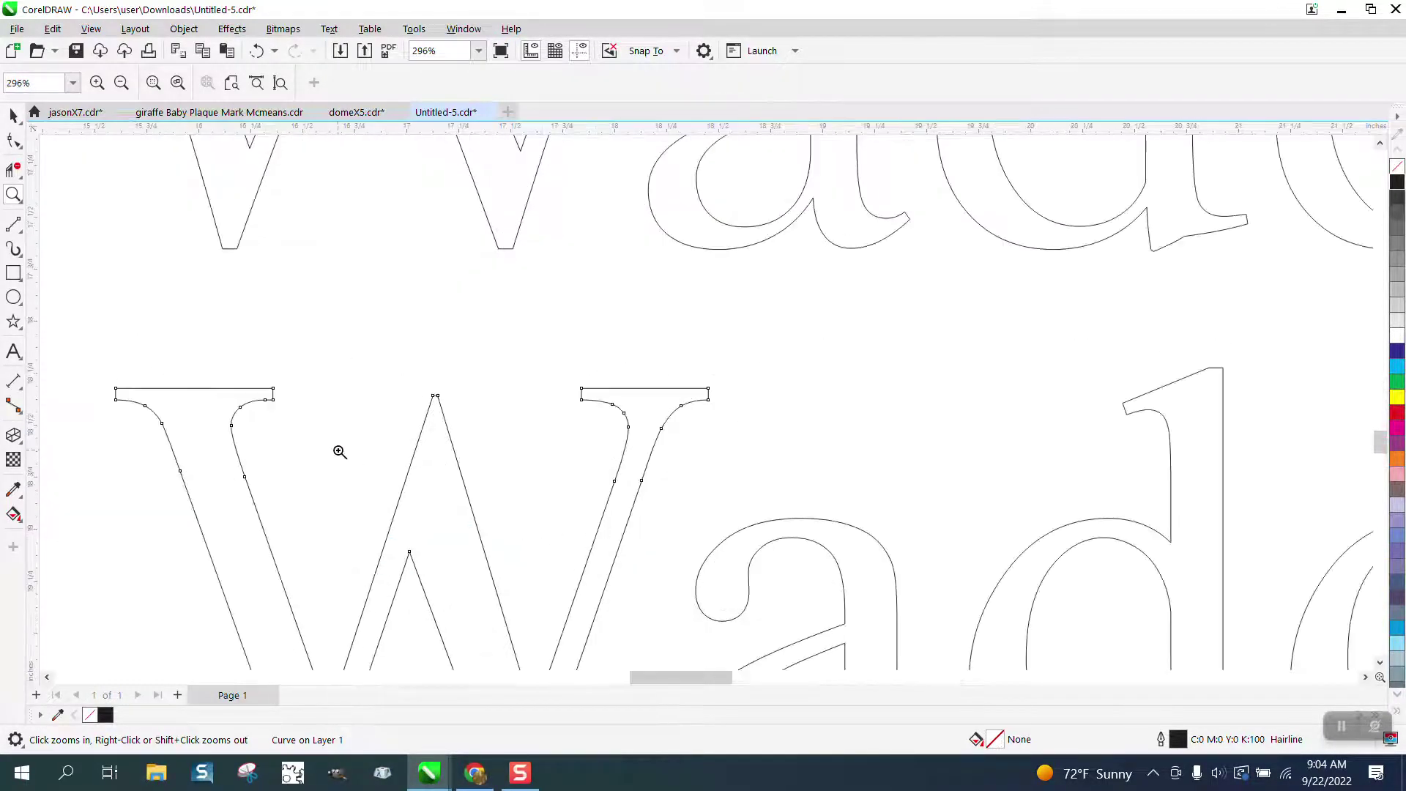
left_click(14, 140)
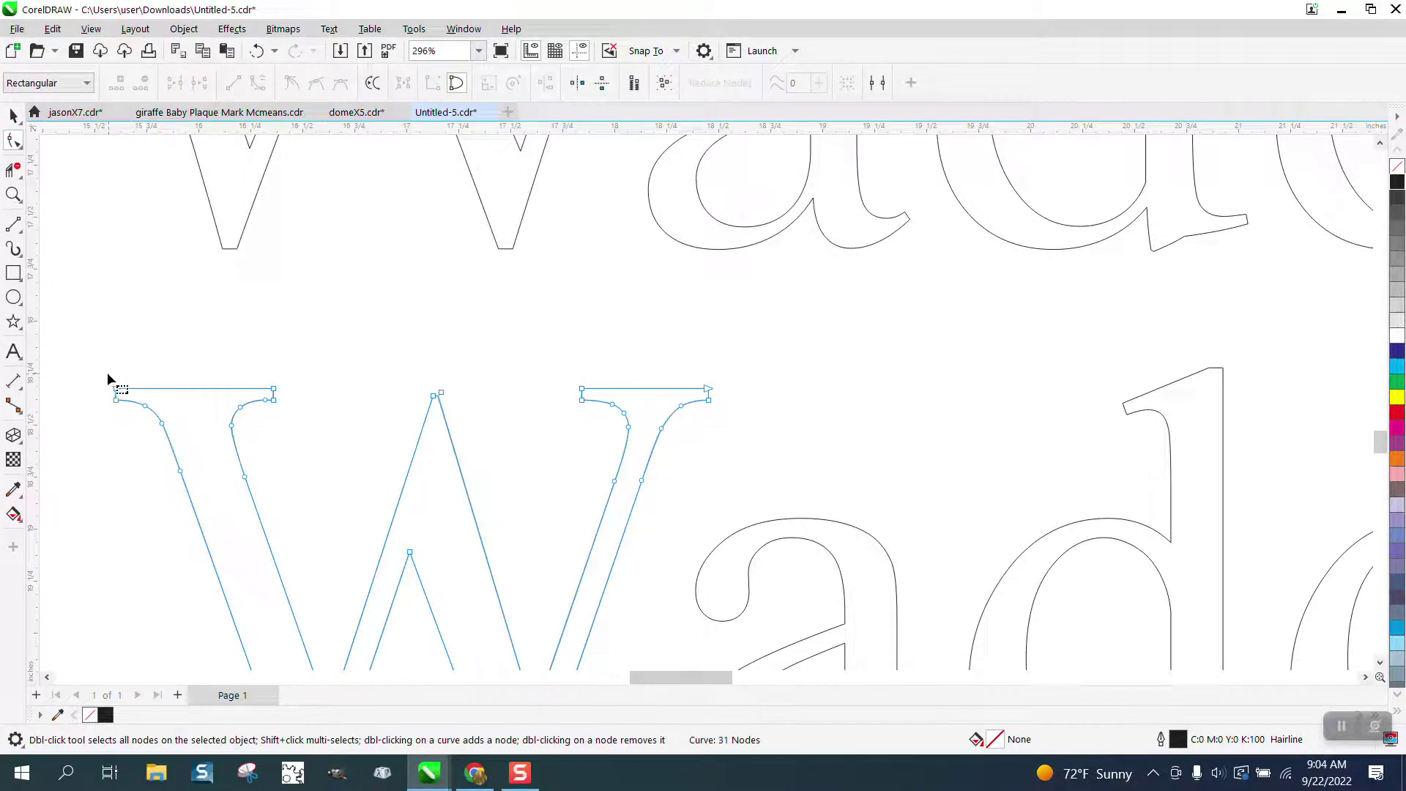
left_click_drag(104, 375, 731, 401)
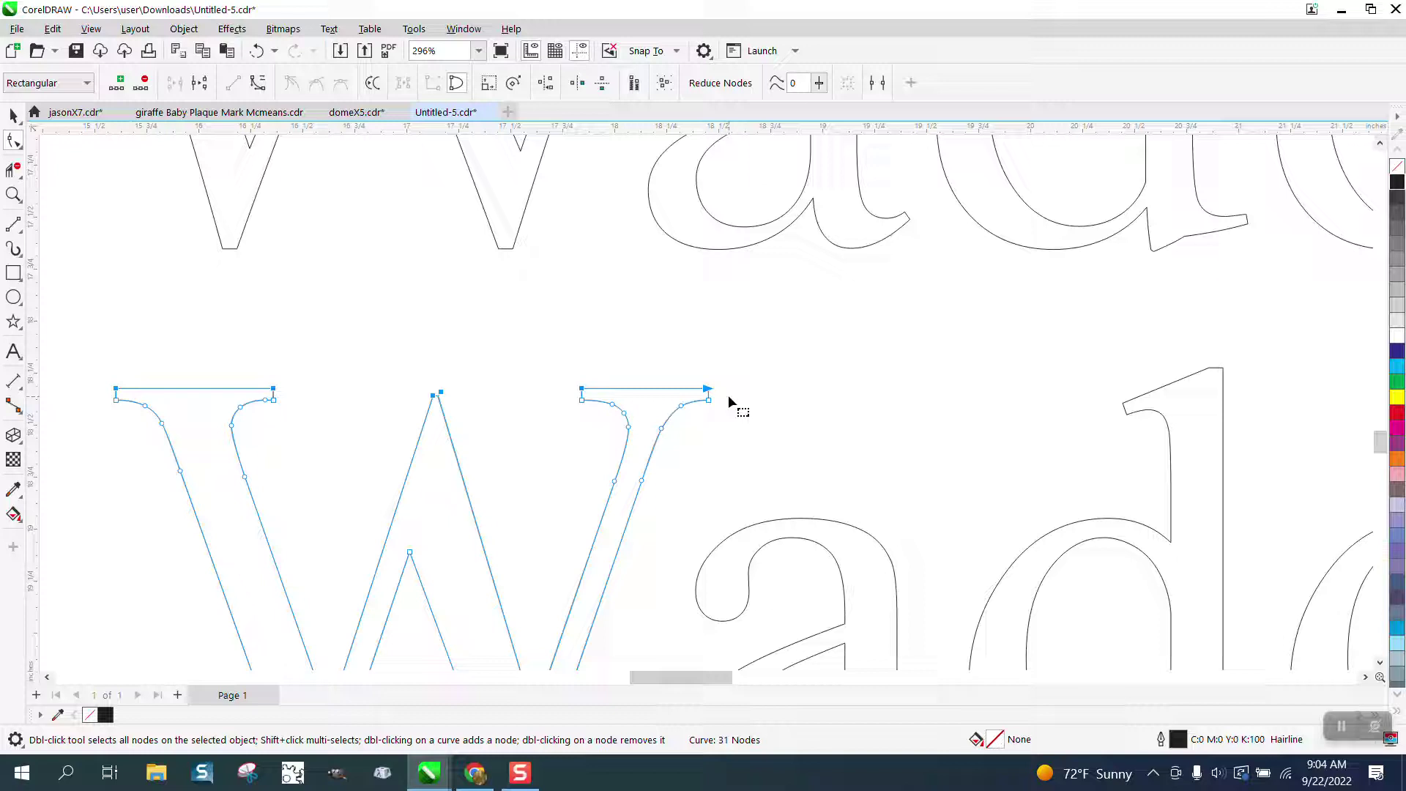
left_click(506, 403)
left_click_drag(305, 390, 306, 392)
left_click(117, 82)
left_click_drag(701, 401, 703, 401)
key("plus")
Pull both new serif middle nodes down slightly into a shallow V dip
left_click(194, 389)
left_click_drag(199, 388, 199, 392)
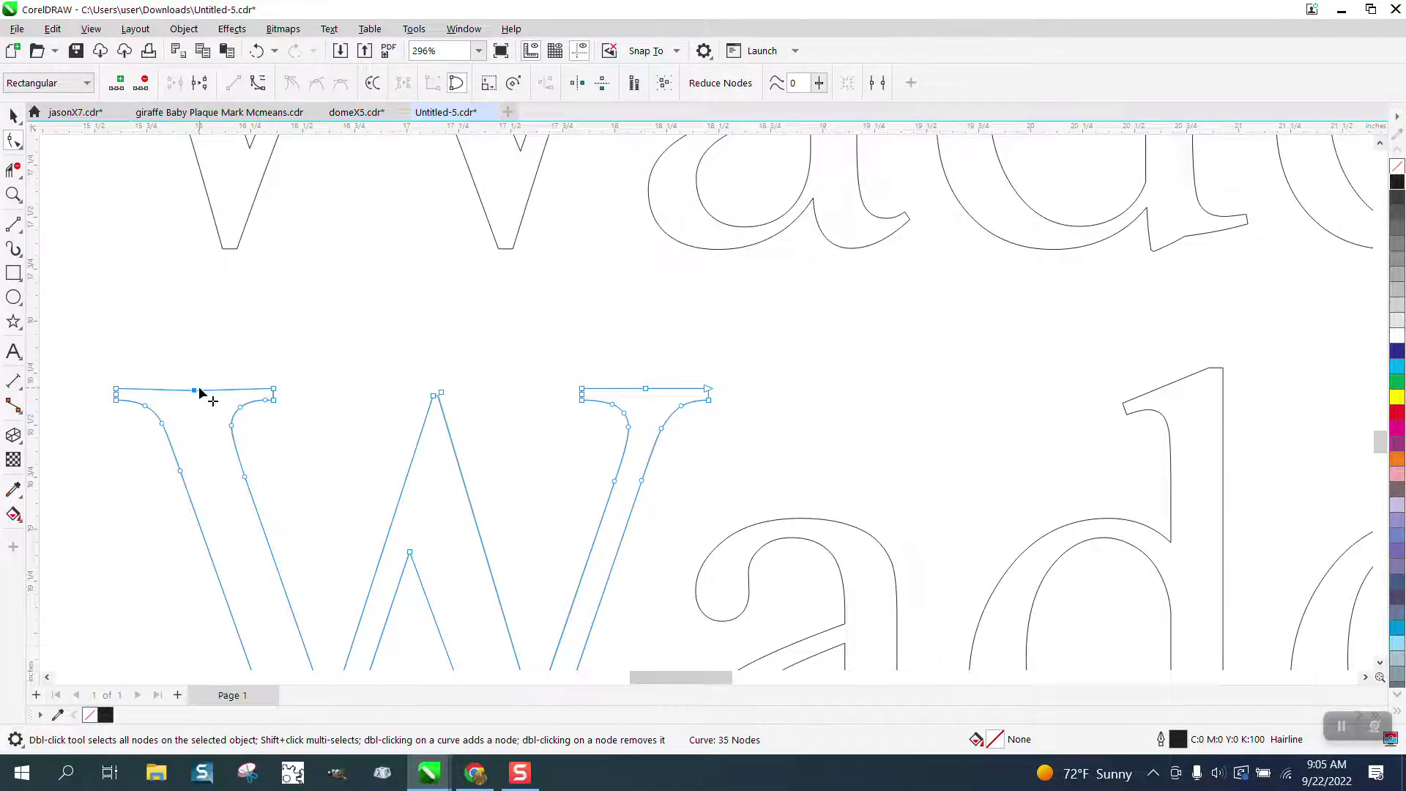
left_click(646, 388)
left_click_drag(653, 392, 656, 394)
left_click(556, 322)
scroll(362, 381, "down", 3)
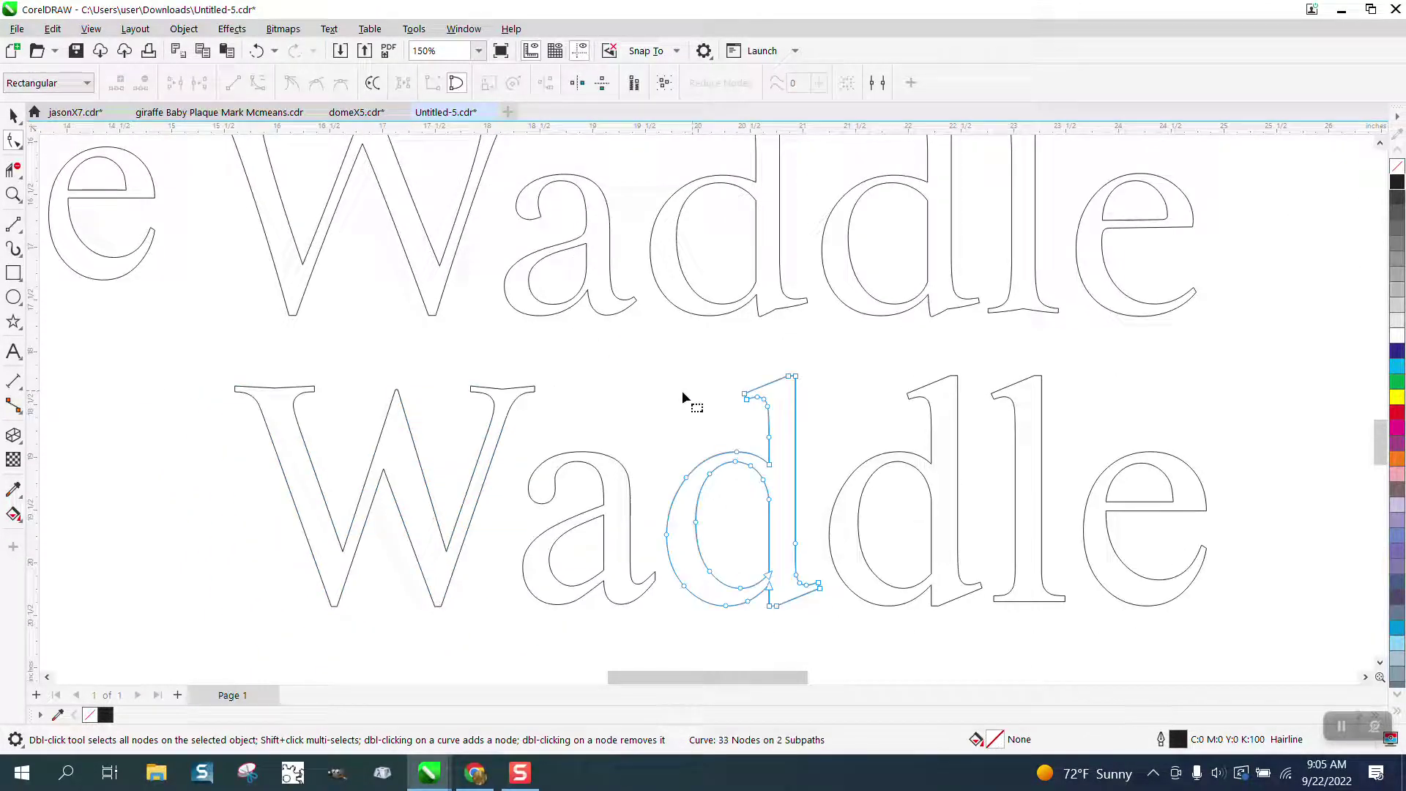
Add a node to the first d's slanted ascender top and pull it down into a slight dip
left_click(14, 194)
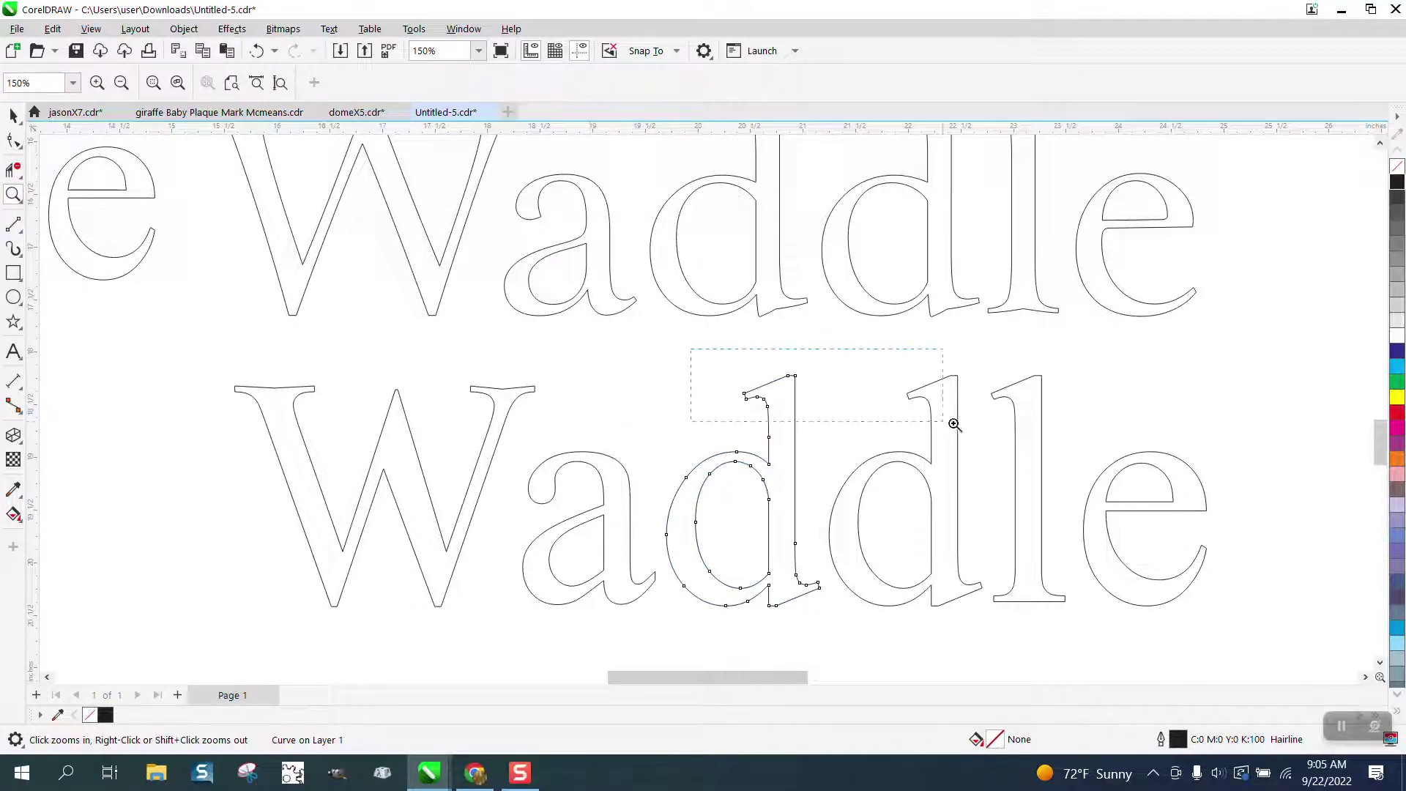
left_click_drag(954, 424, 954, 424)
left_click(13, 140)
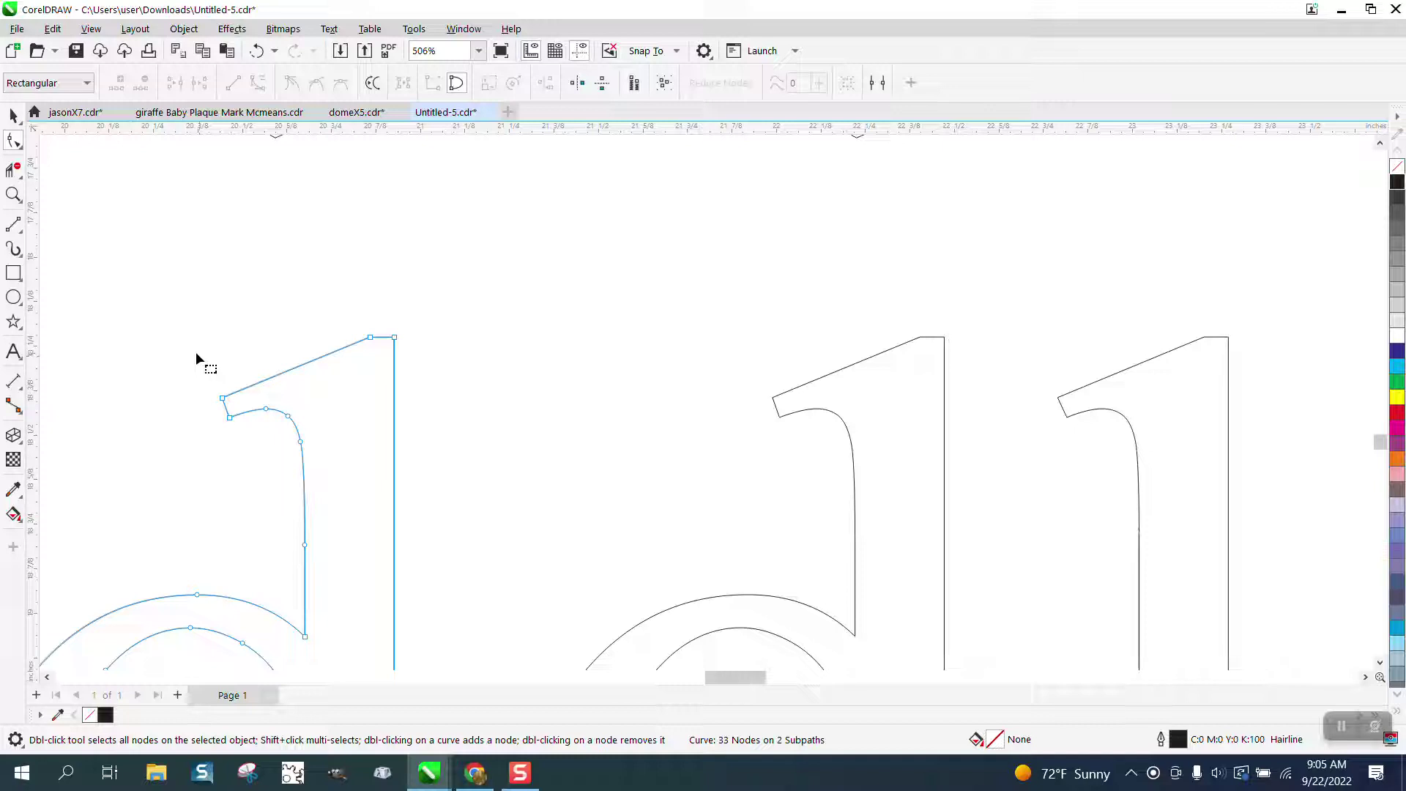
left_click_drag(198, 363, 237, 401)
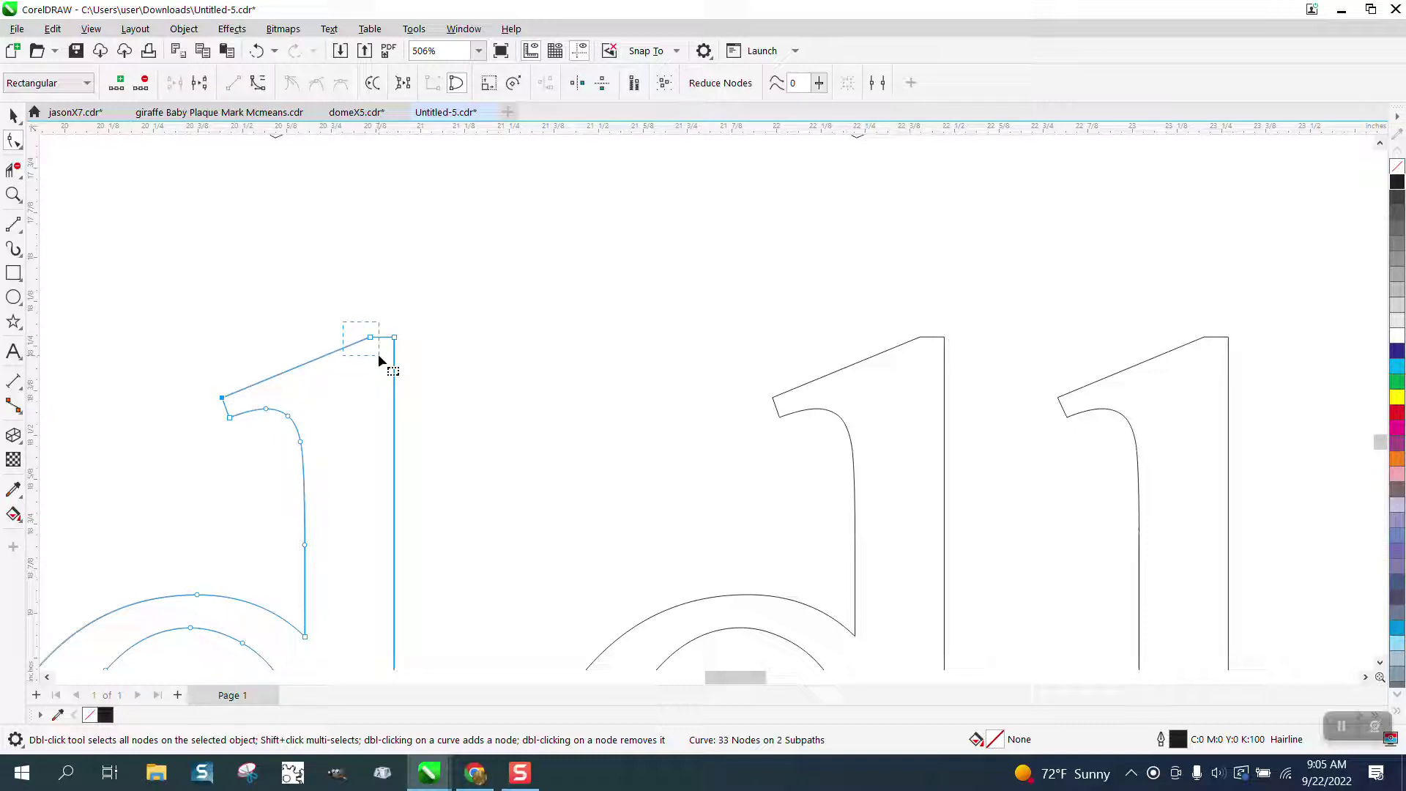
left_click(117, 82)
left_click(296, 368)
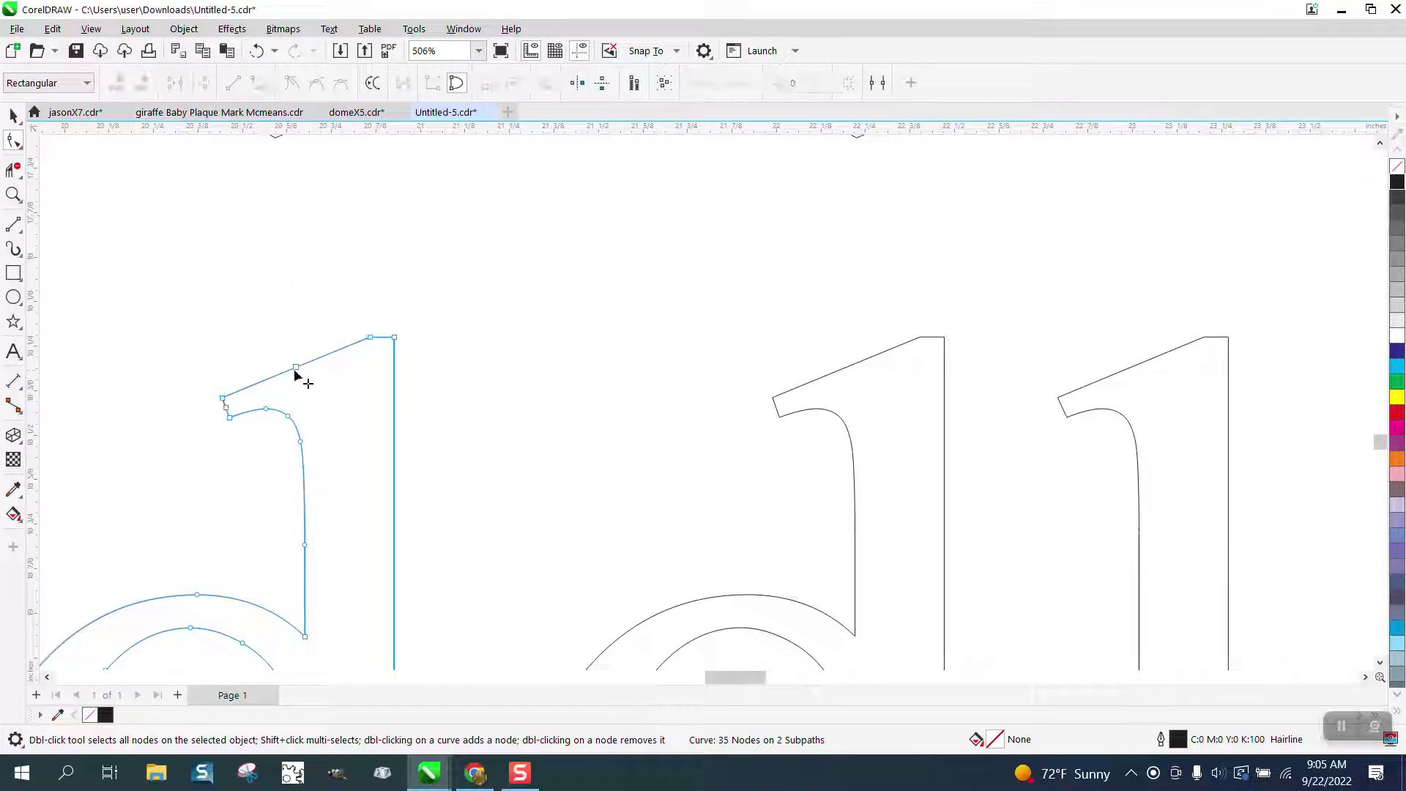
left_click_drag(301, 370, 303, 375)
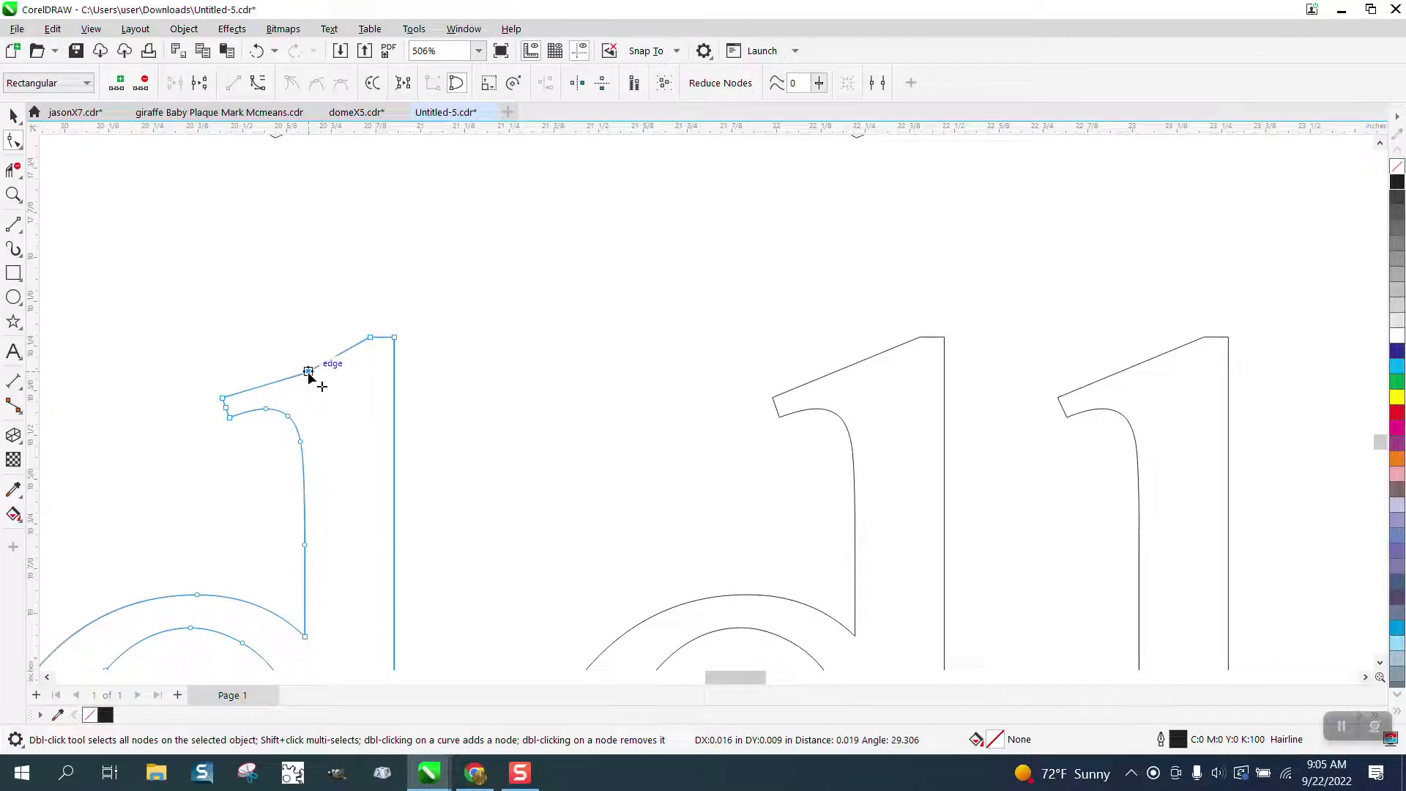
scroll(278, 340, "down", 5)
scroll(322, 319, "down", 2)
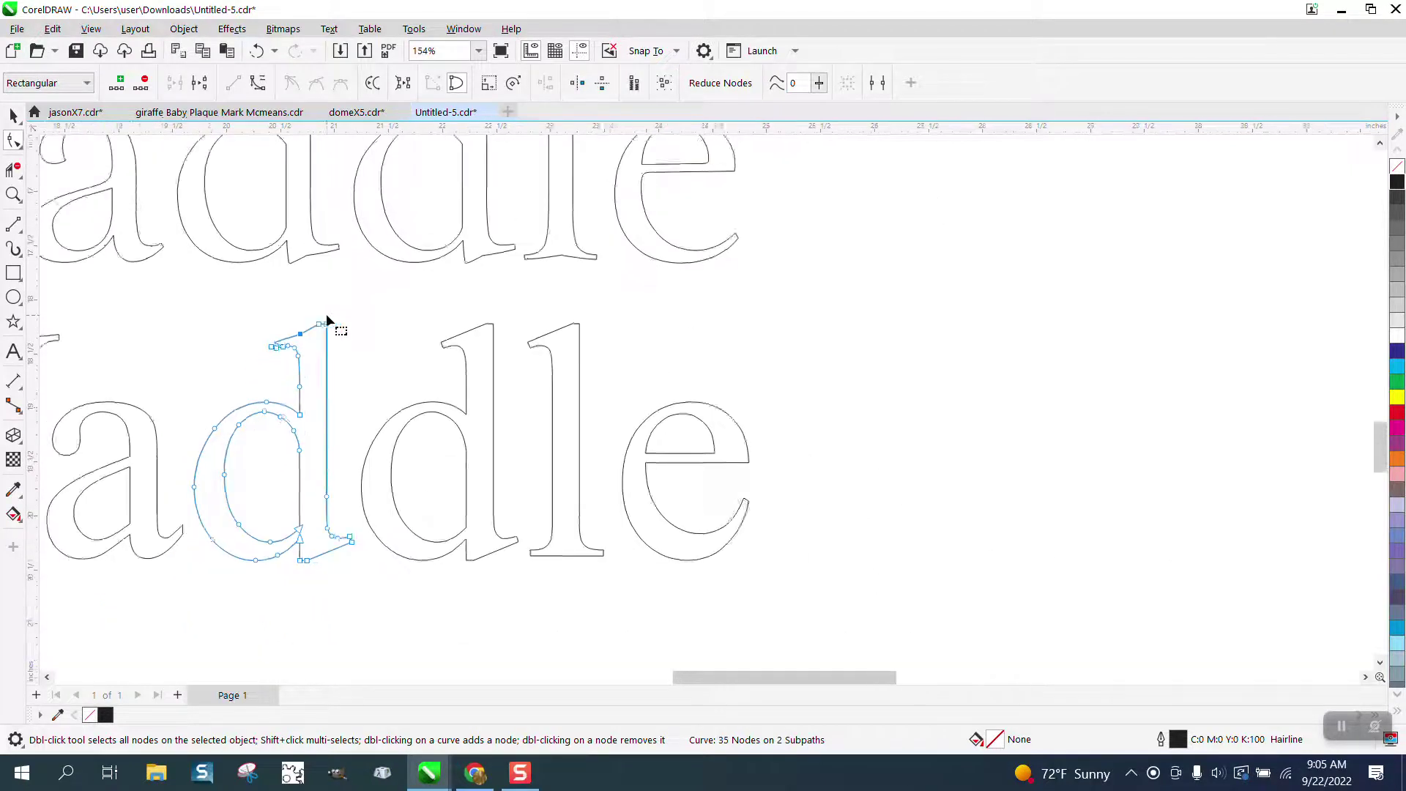
Give the reshaped d a red outline and move it onto the second d's position
left_click(16, 118)
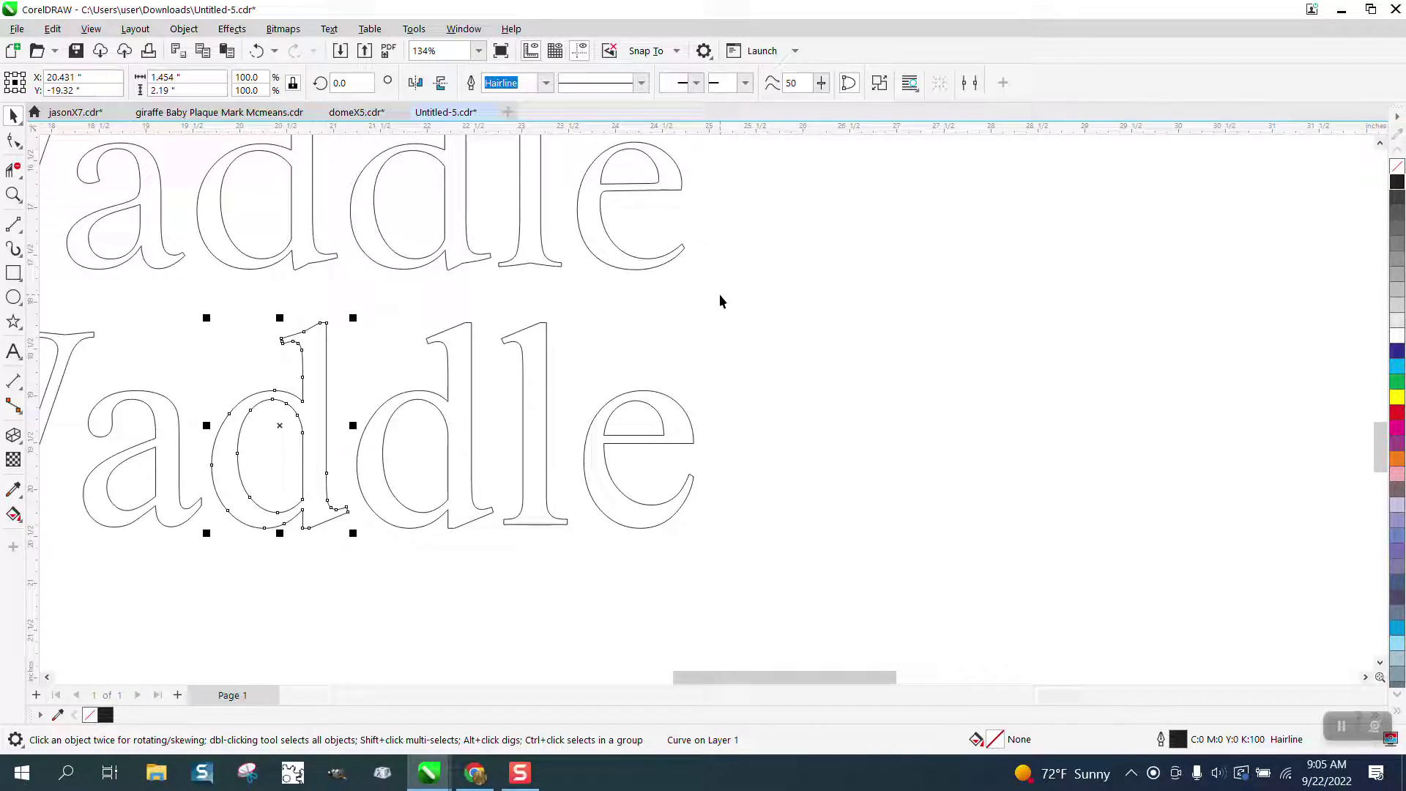
right_click(1398, 414)
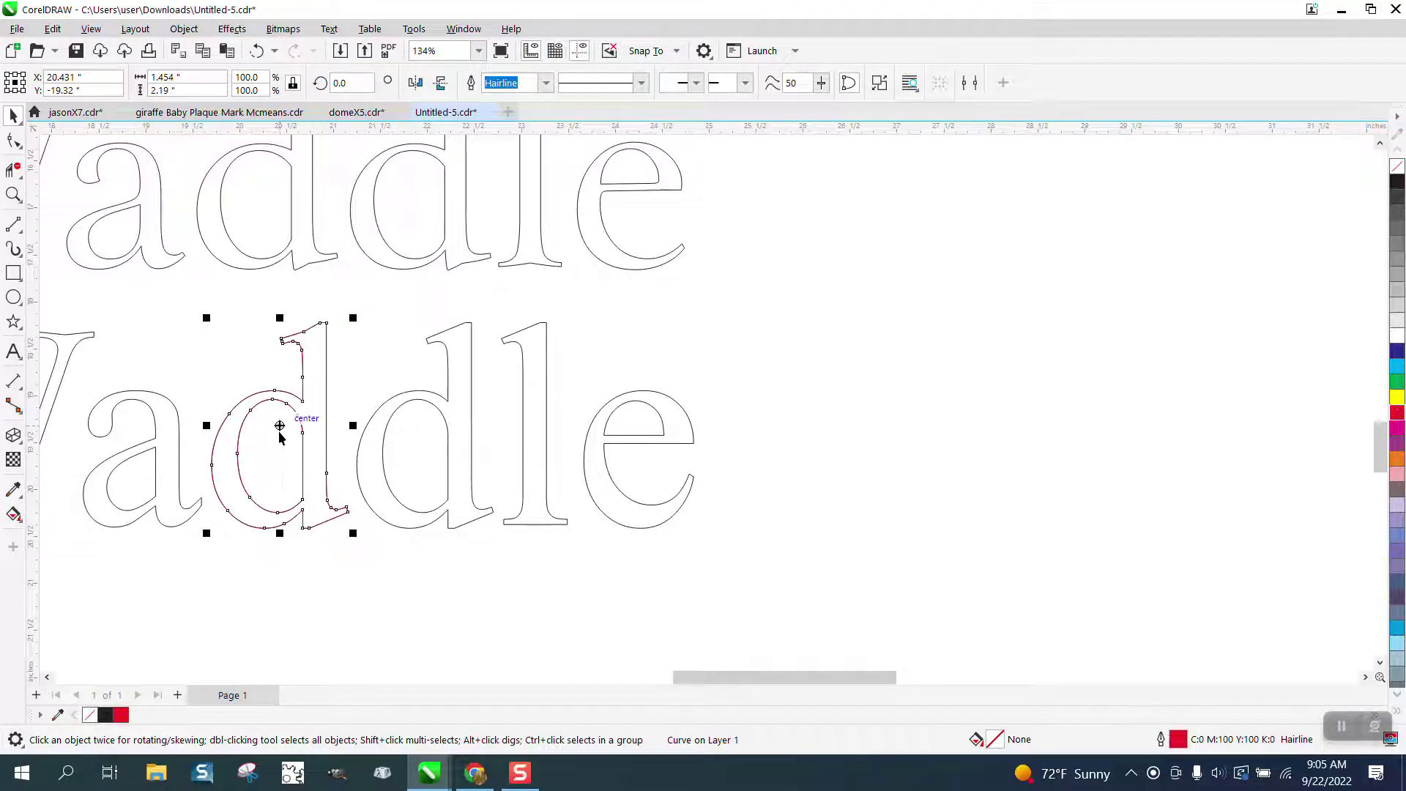
left_click(327, 327)
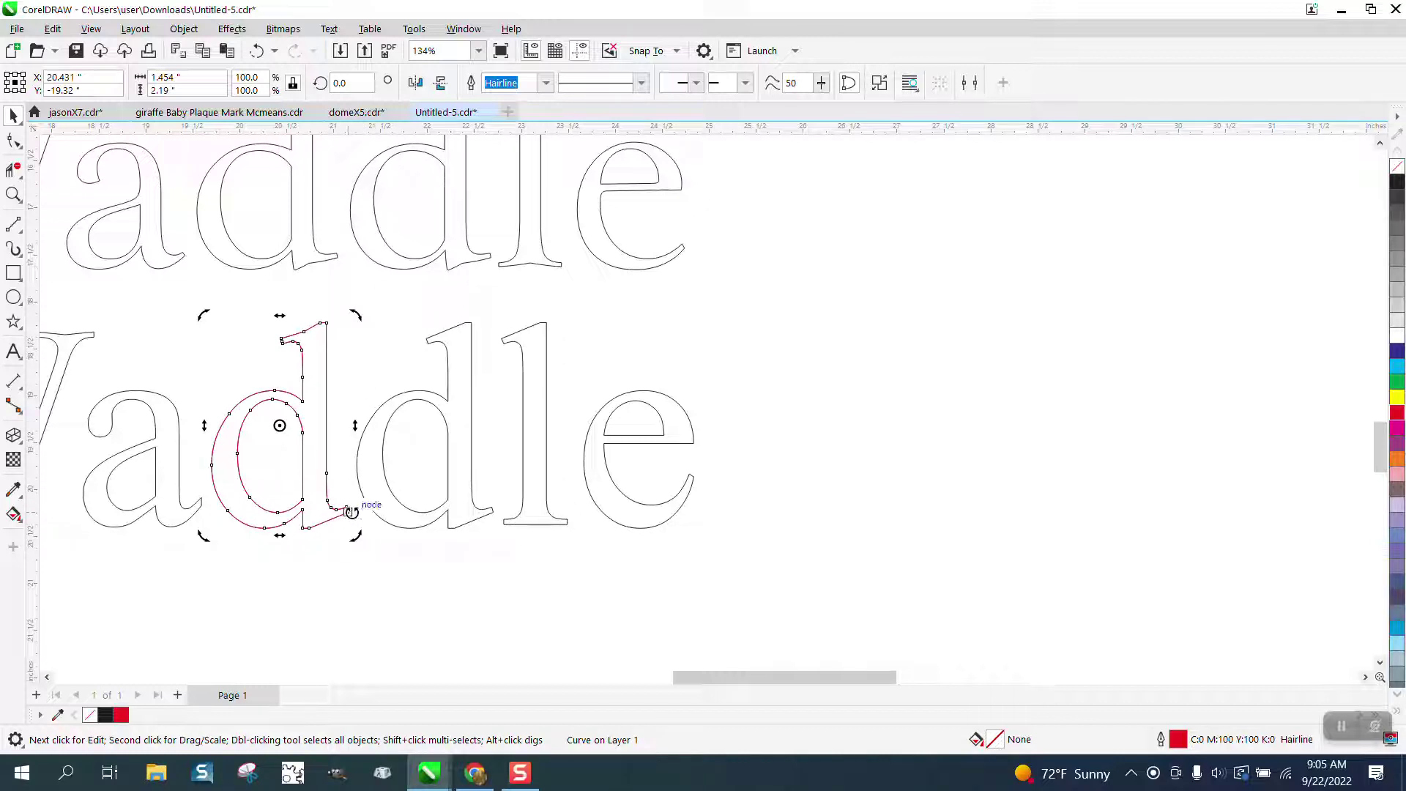
left_click_drag(351, 511, 493, 513)
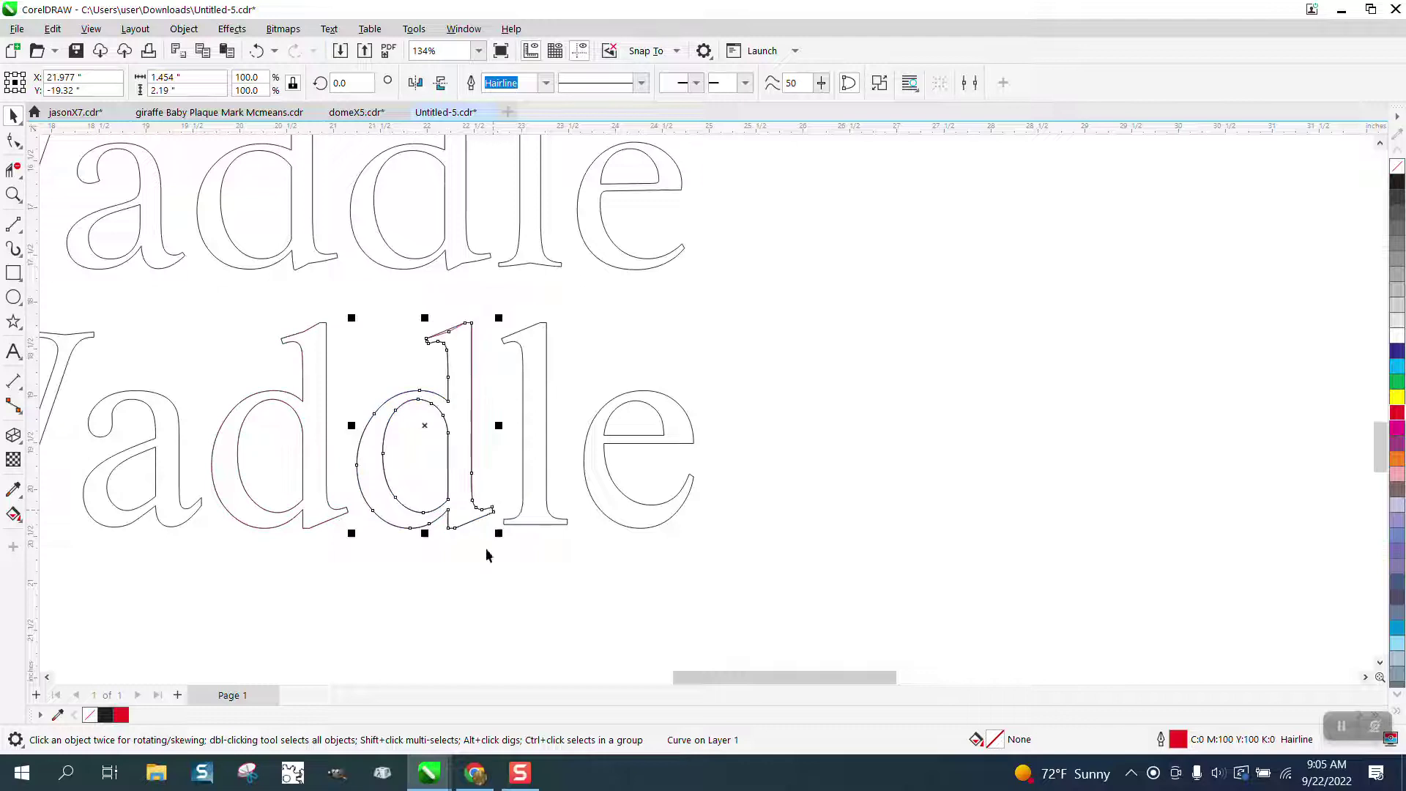
Set the document's nudge distance to 2 inches
left_click(762, 367)
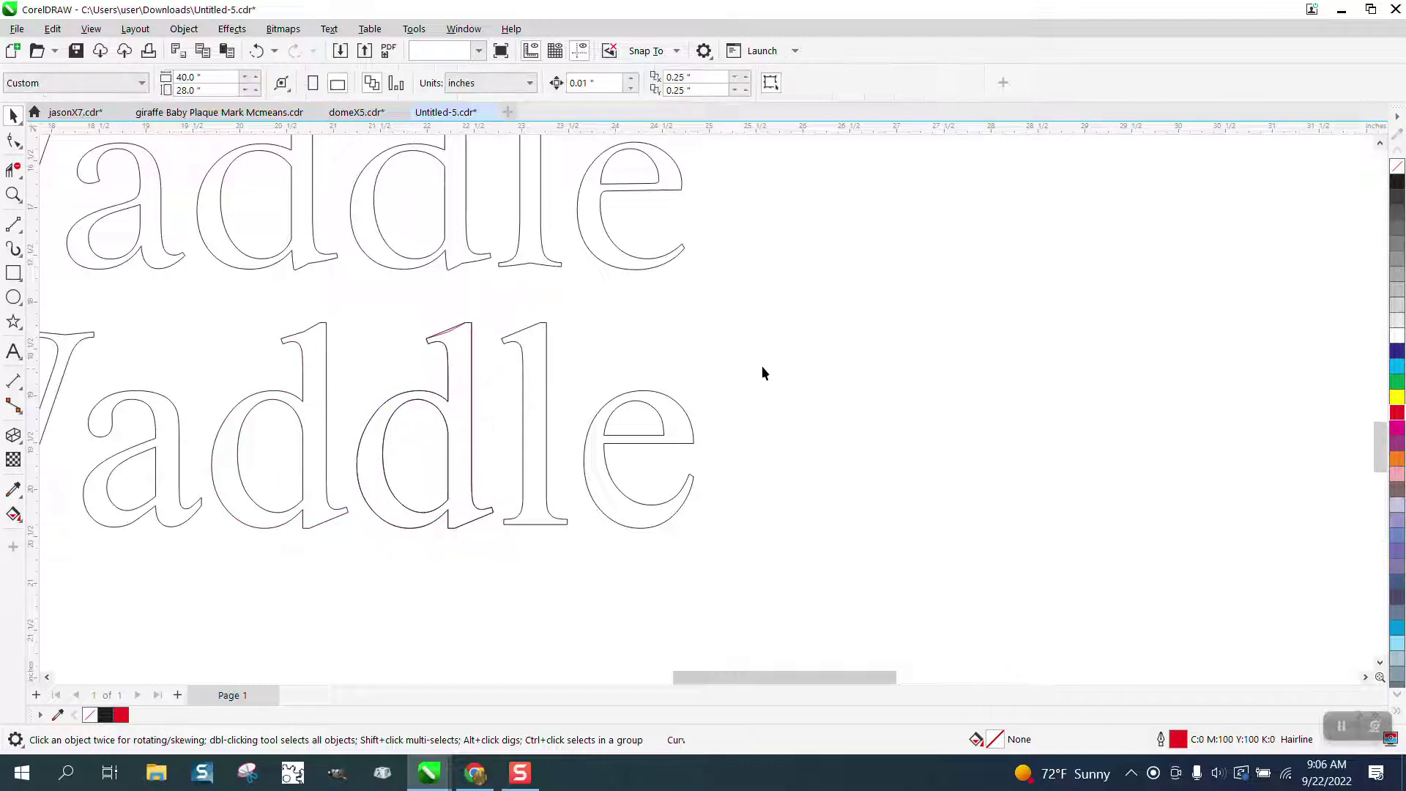
left_click(578, 83)
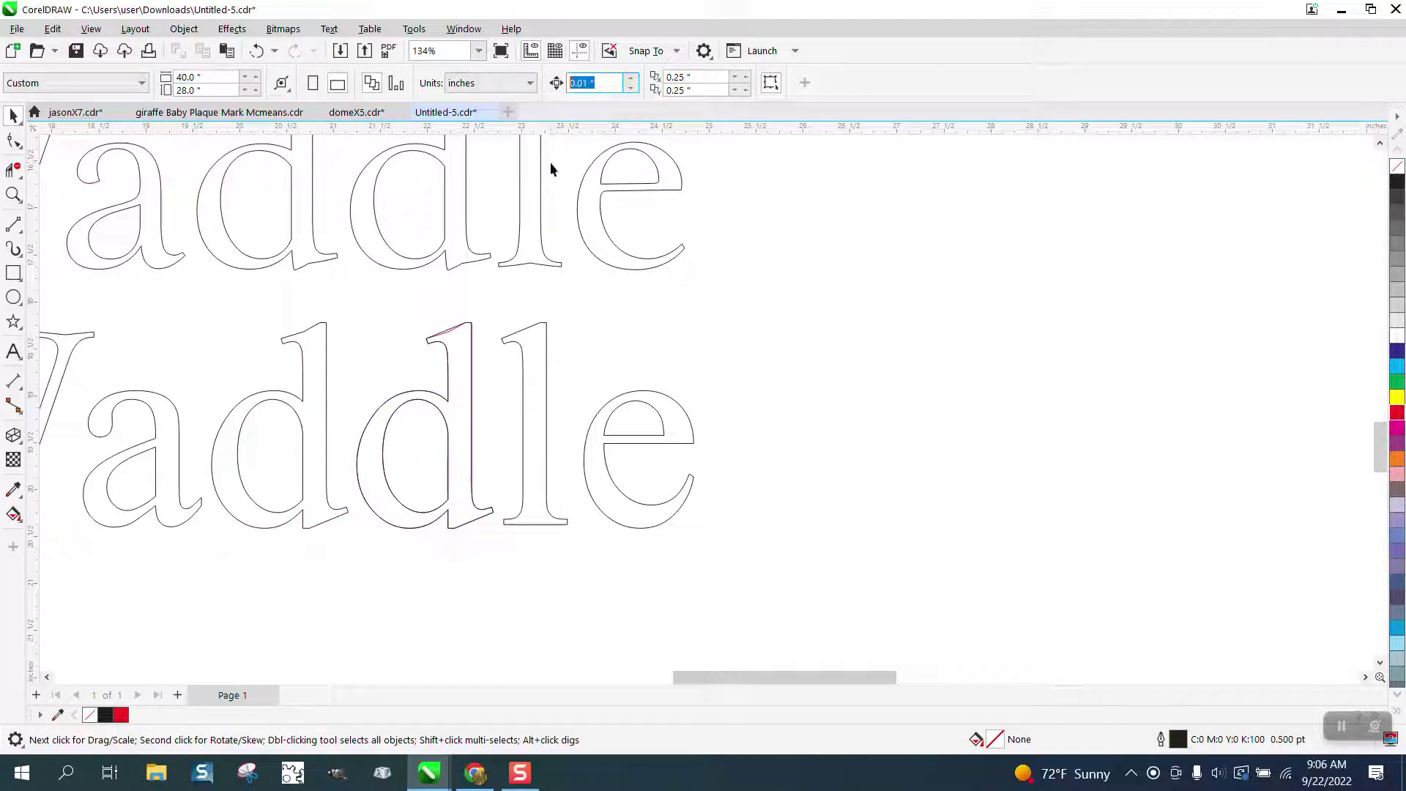
type("2")
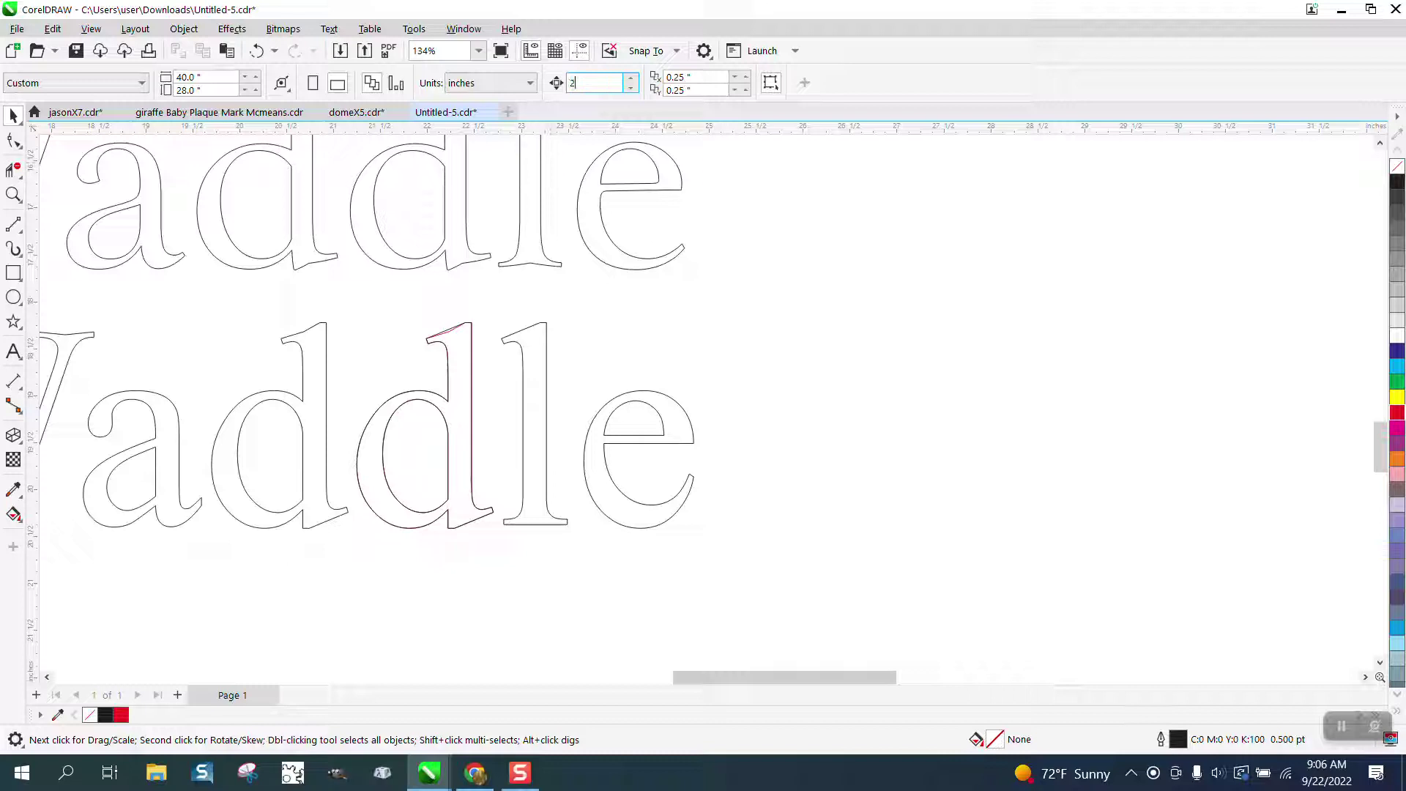
Nudge the red-outlined d down and back up 2 inches, then restore its black outline
left_click(472, 375)
key("Down")
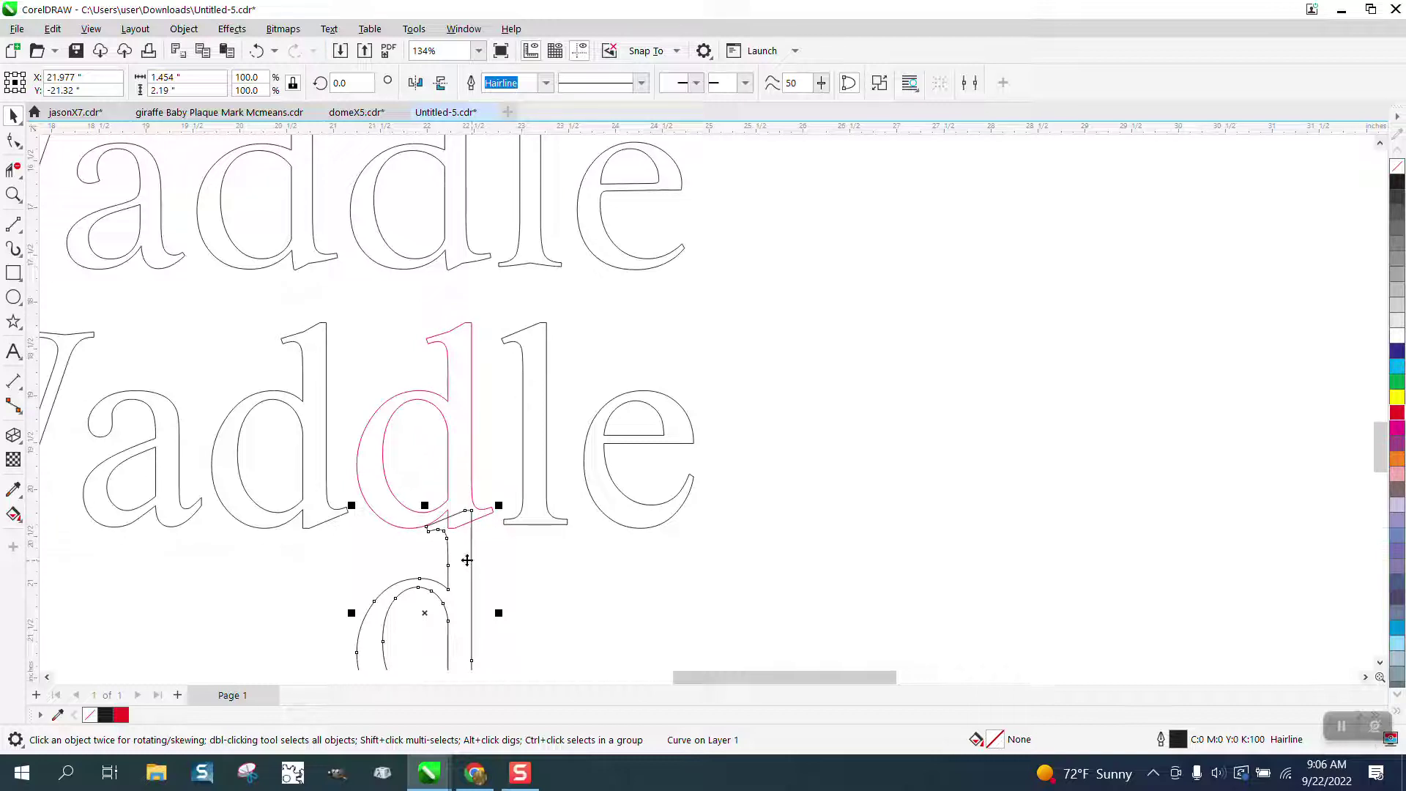
key("XF86Calculator")
left_click(1343, 198)
key("Up")
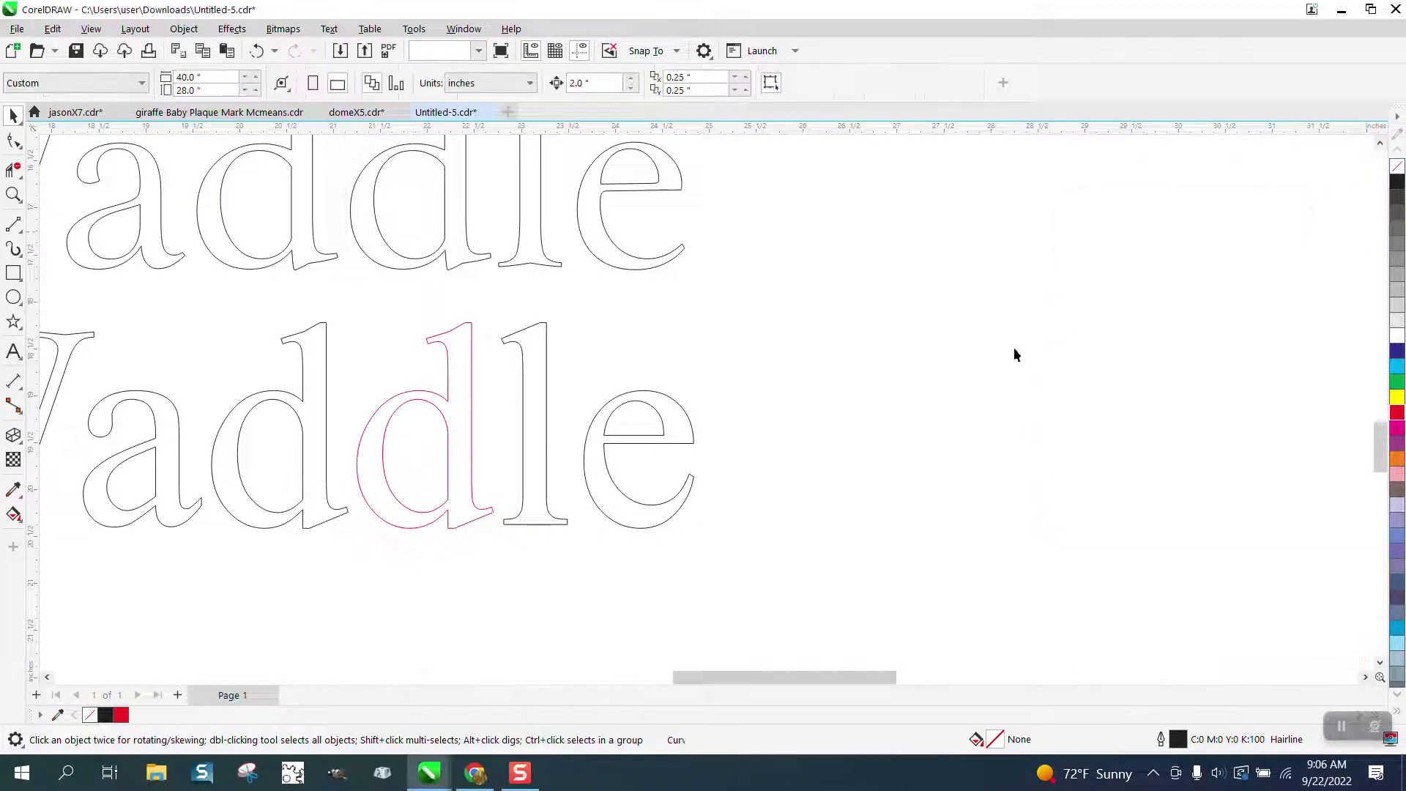
right_click(1395, 183)
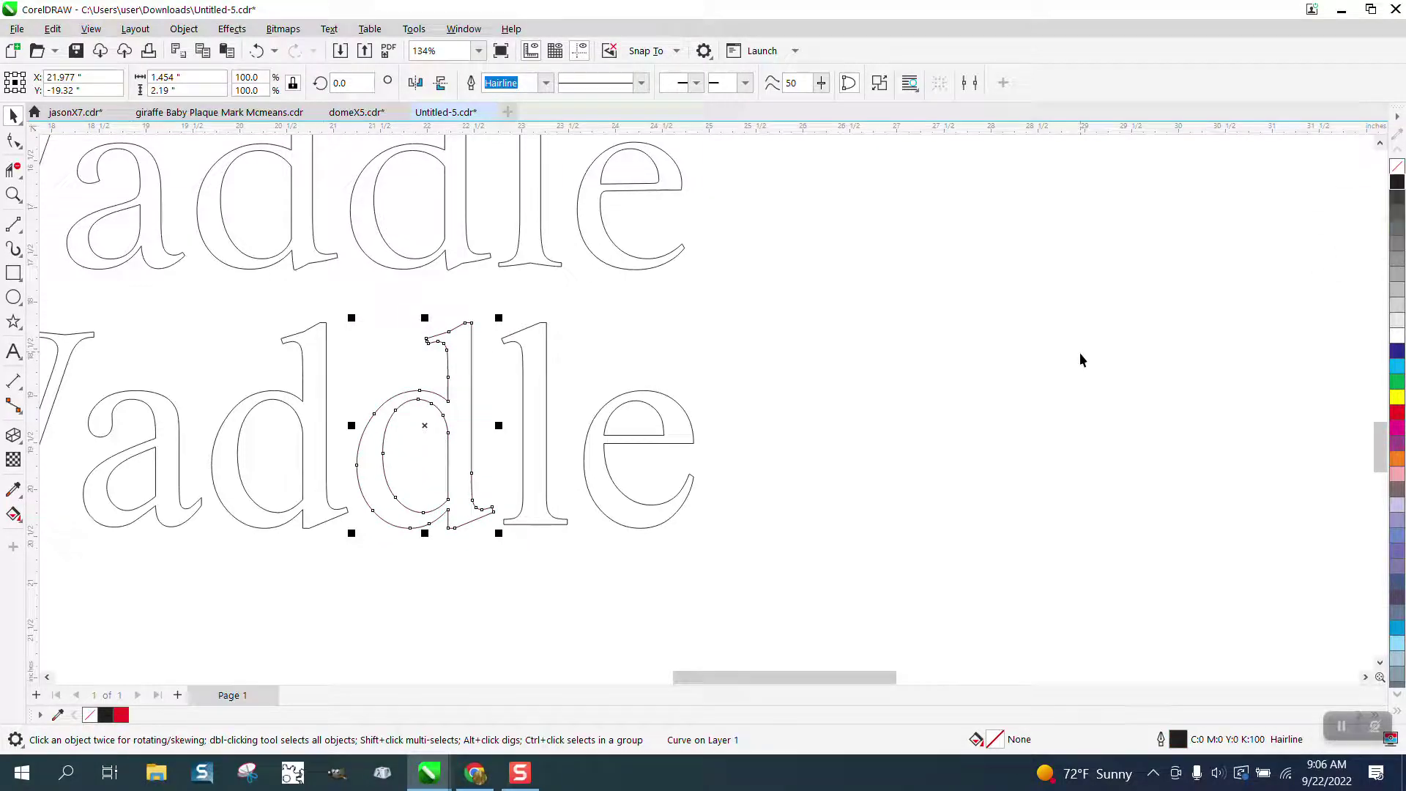
Marquee-select all letters of the lower Waddle
scroll(1040, 360, "down", 1)
scroll(655, 438, "down", 2)
left_click_drag(484, 335, 970, 440)
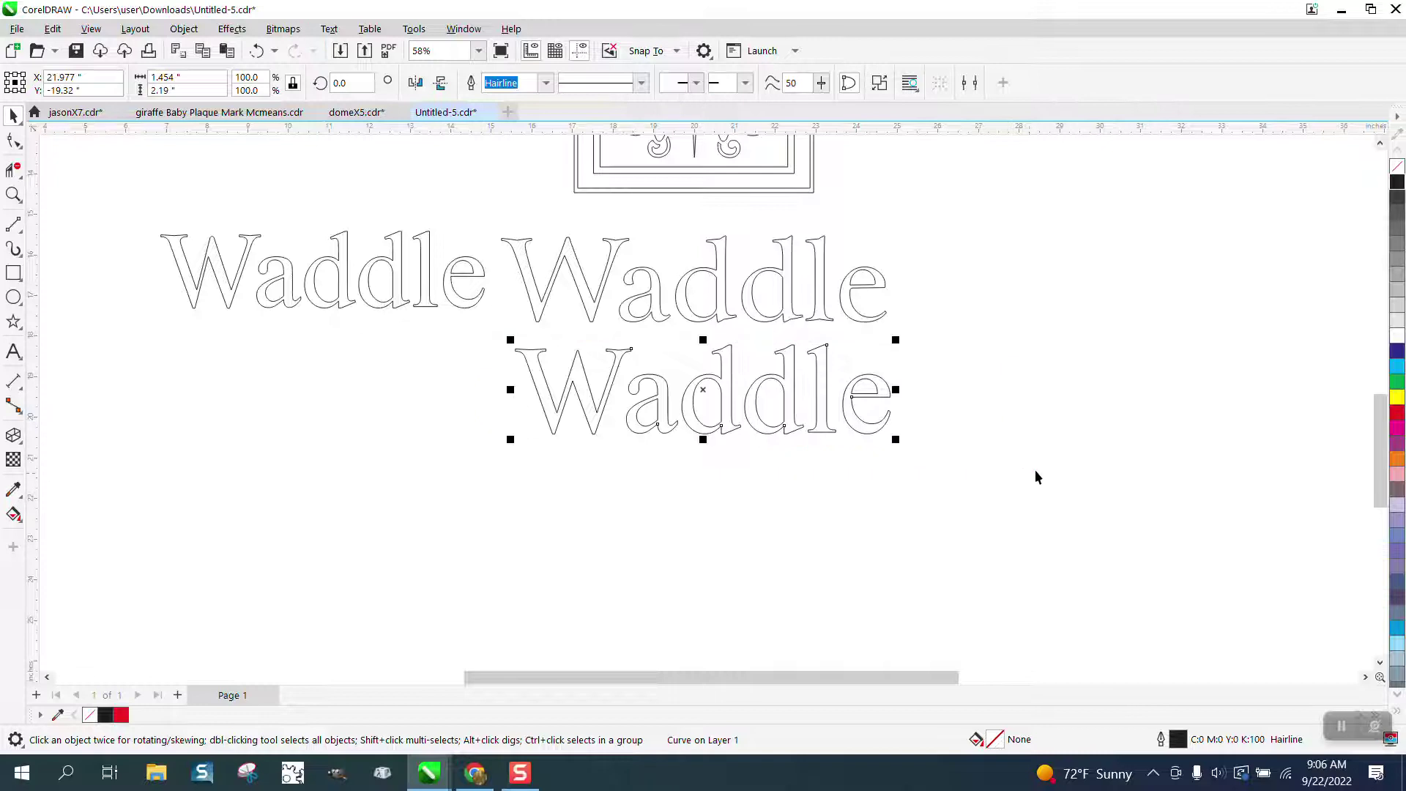
Try a black palette fill, undo it, and set up Smart Fill with black
left_click(1398, 184)
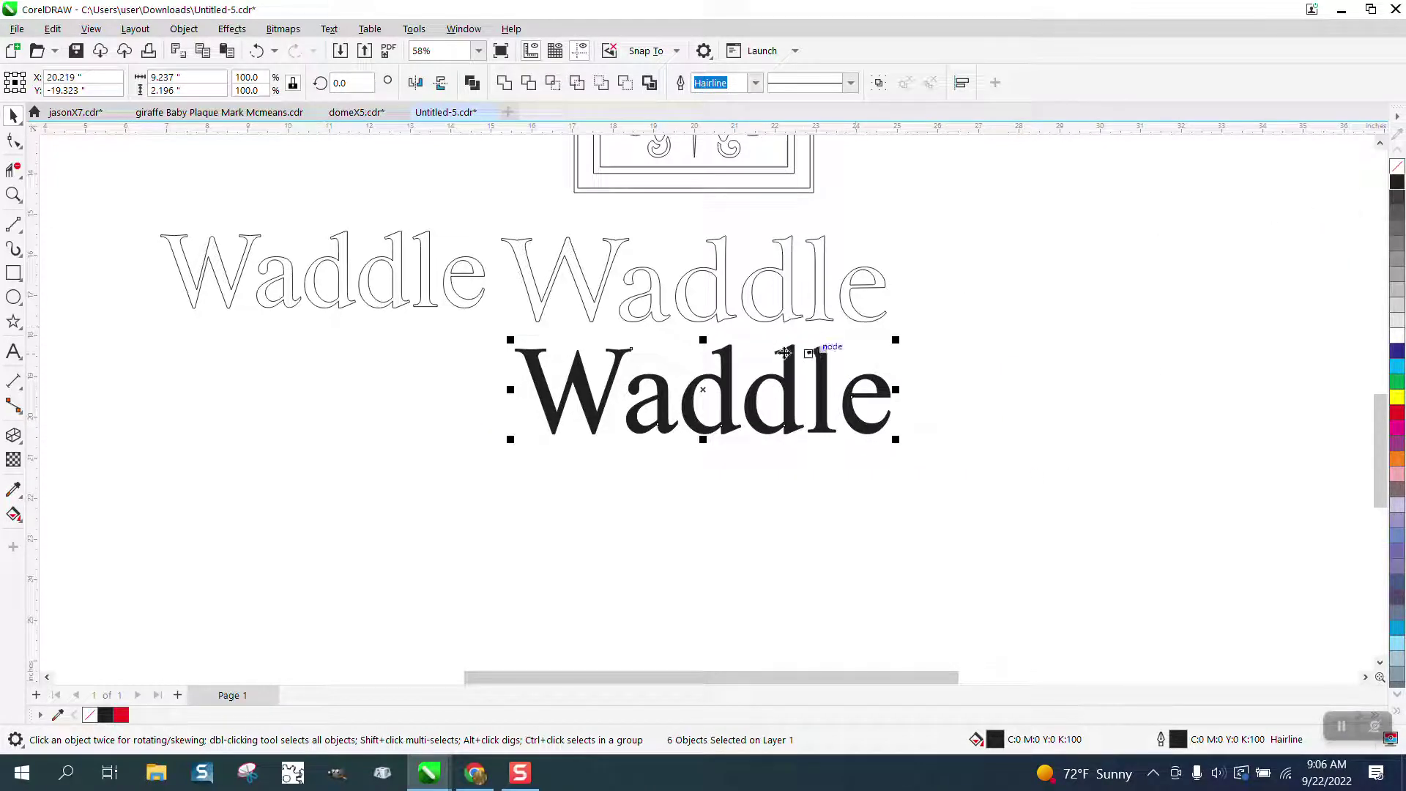
left_click(256, 51)
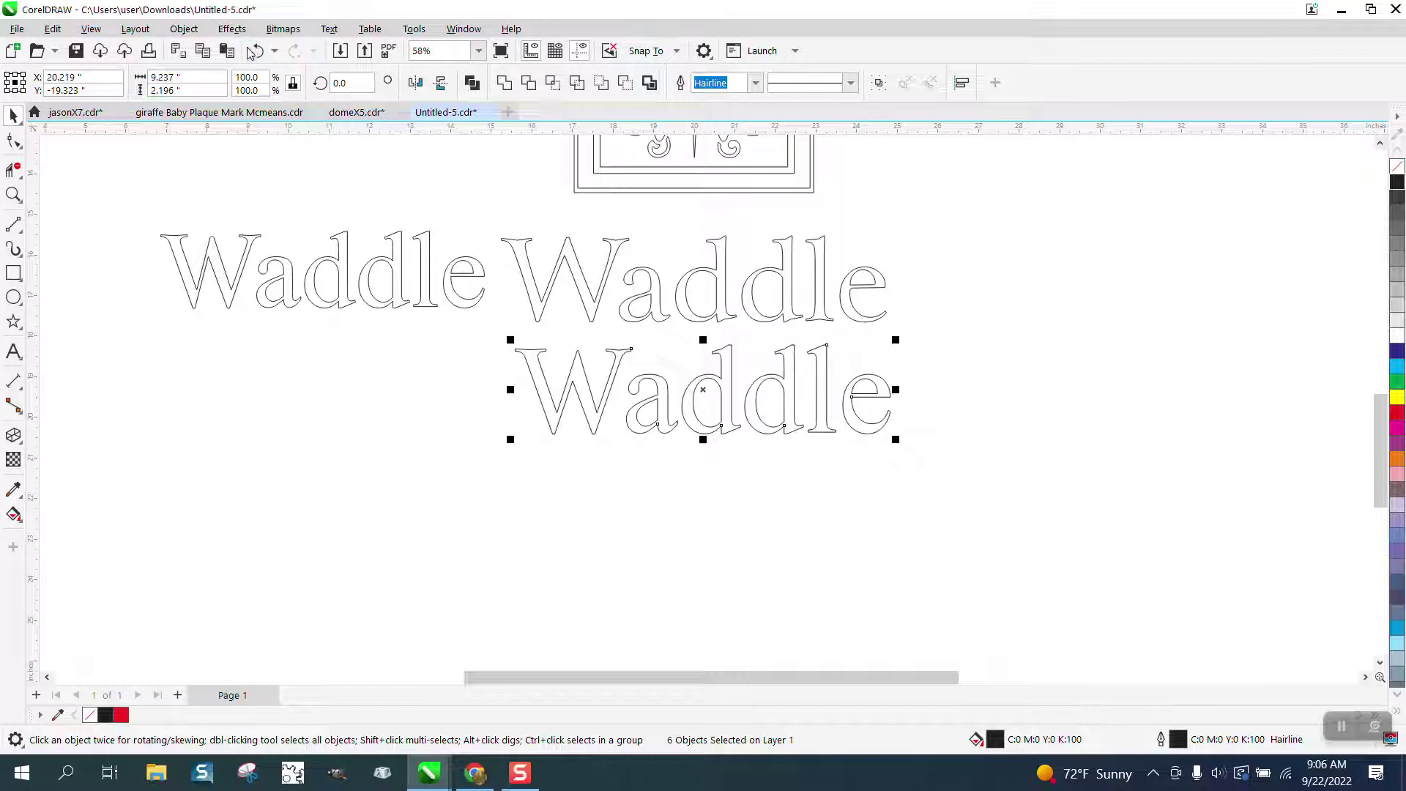
left_click(13, 514)
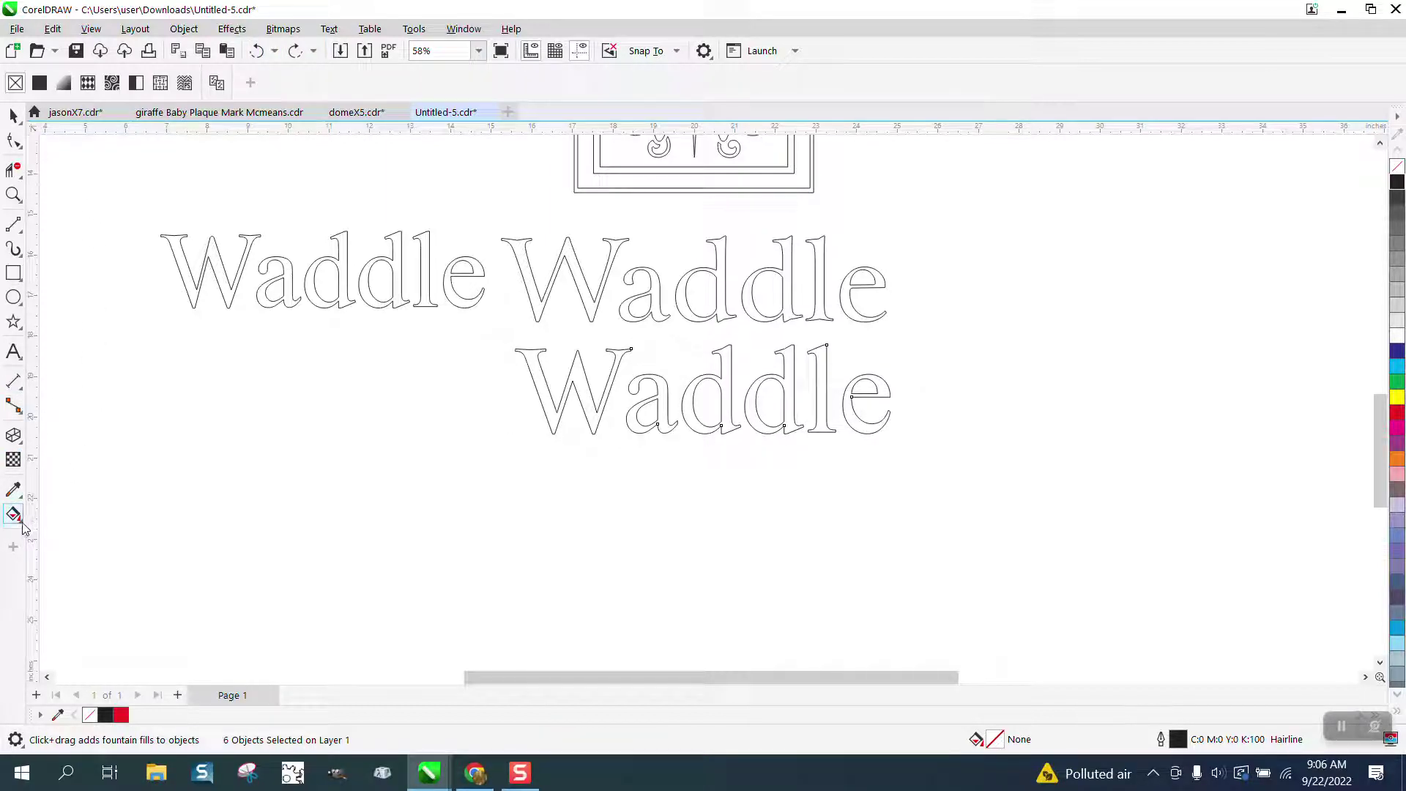
left_click(21, 520)
left_click(62, 532)
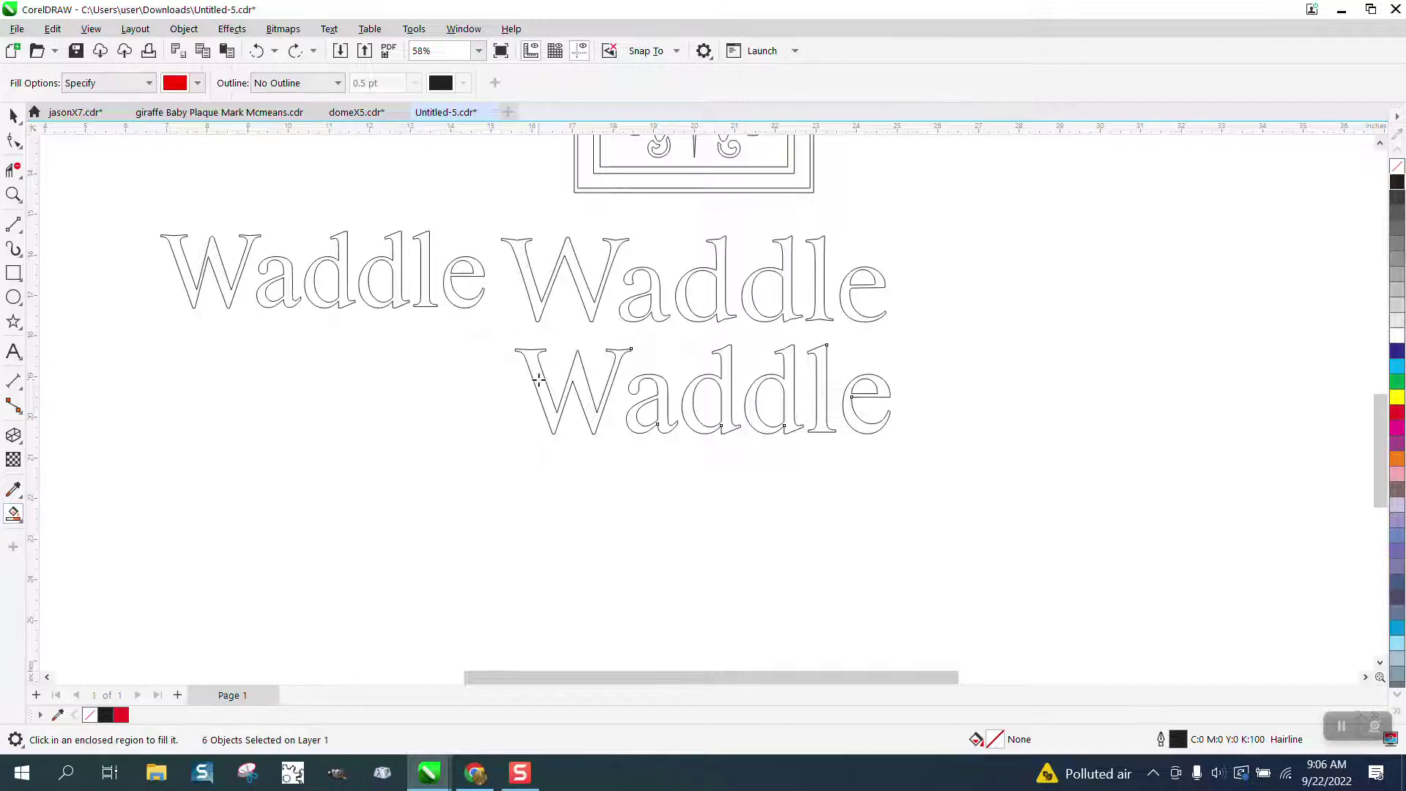
left_click(197, 83)
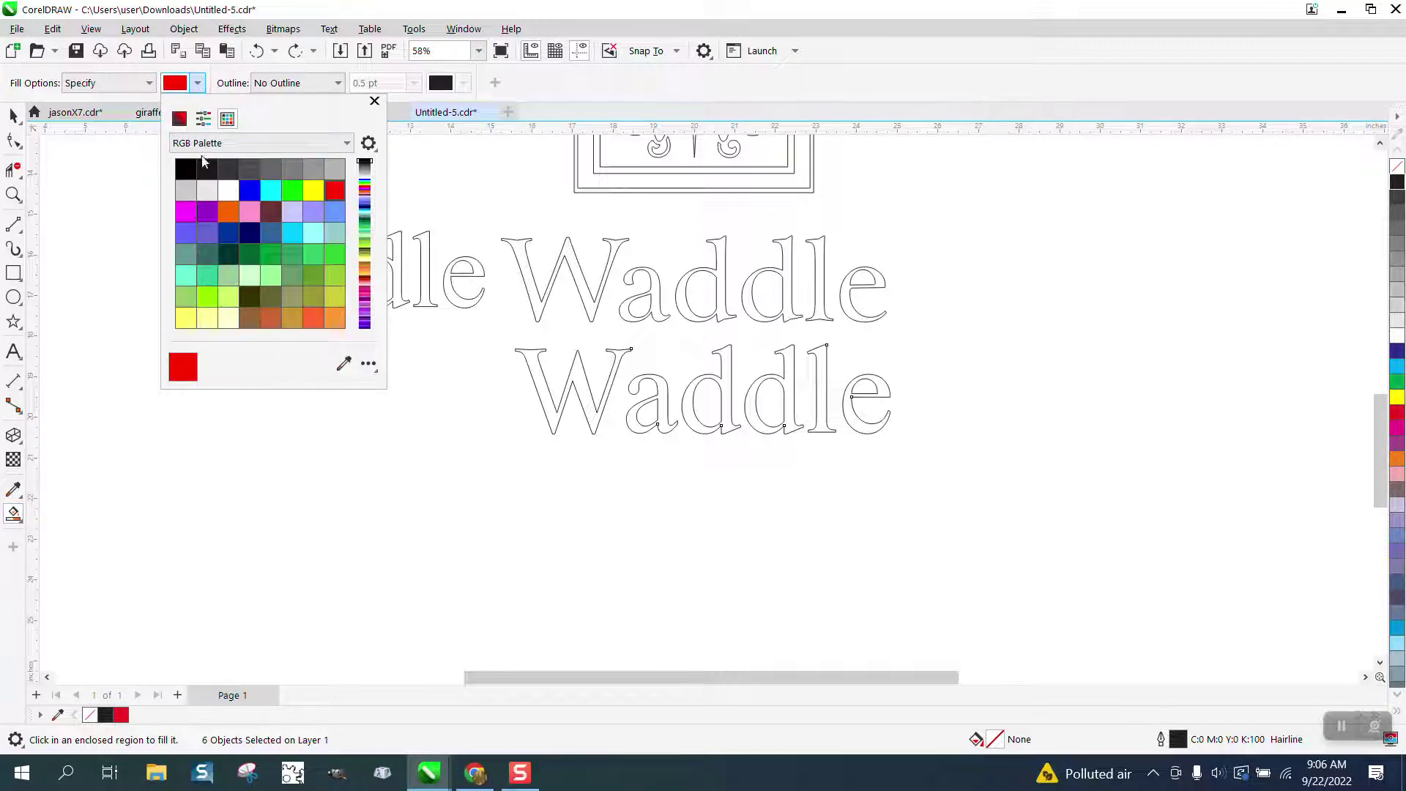
left_click(185, 169)
Smart-fill the lower Waddle's W, a, both d's, l and e solid black
left_click(536, 366)
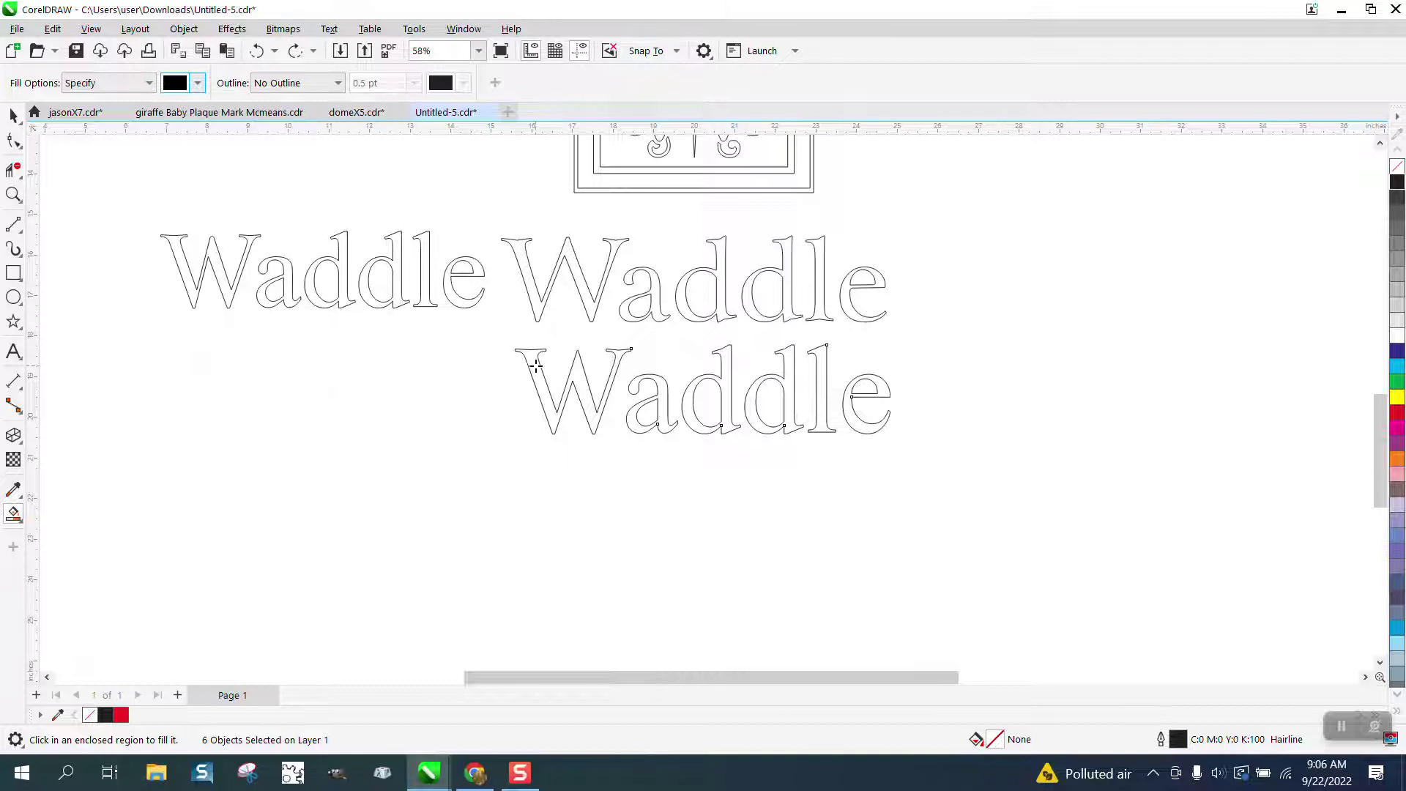
left_click(536, 366)
left_click(660, 385)
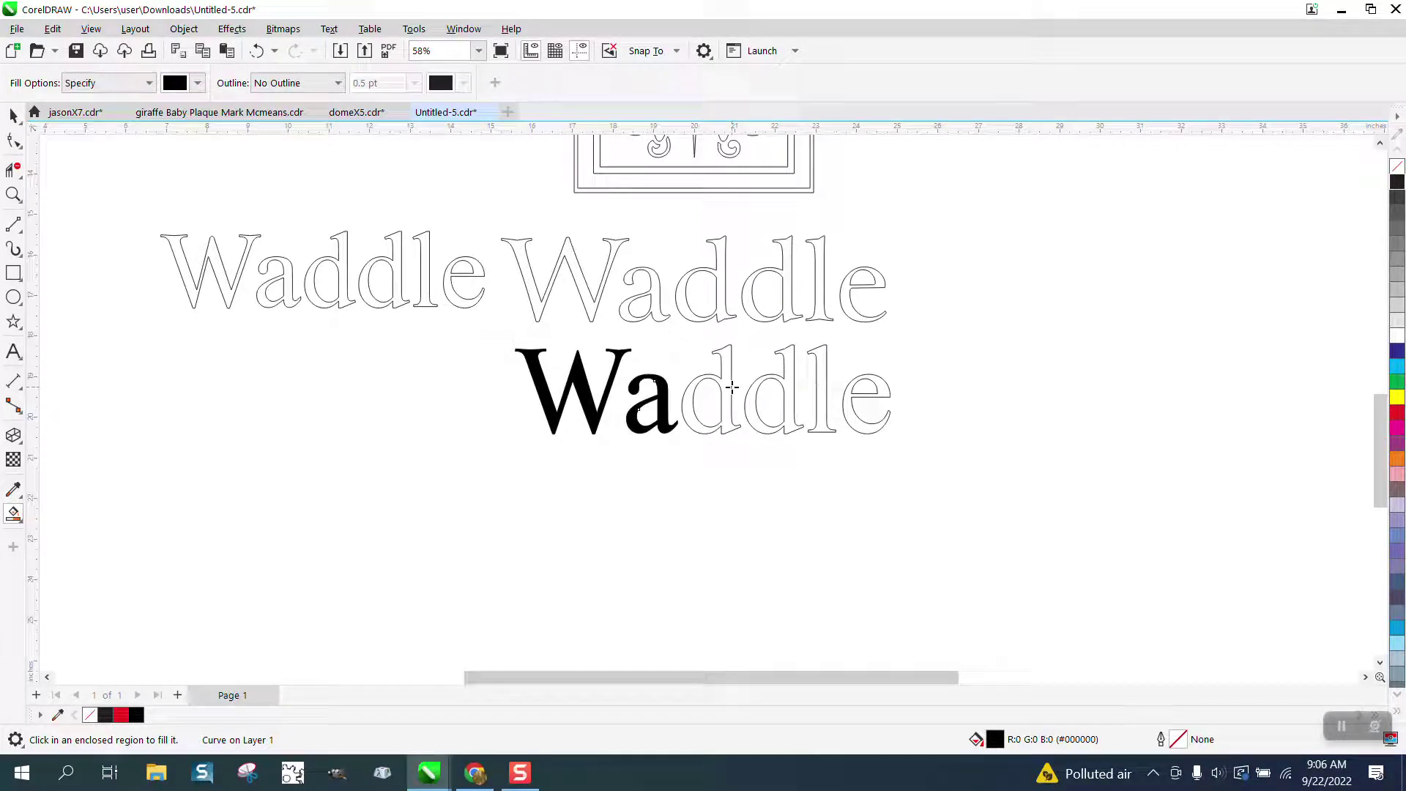
left_click(727, 380)
left_click(794, 382)
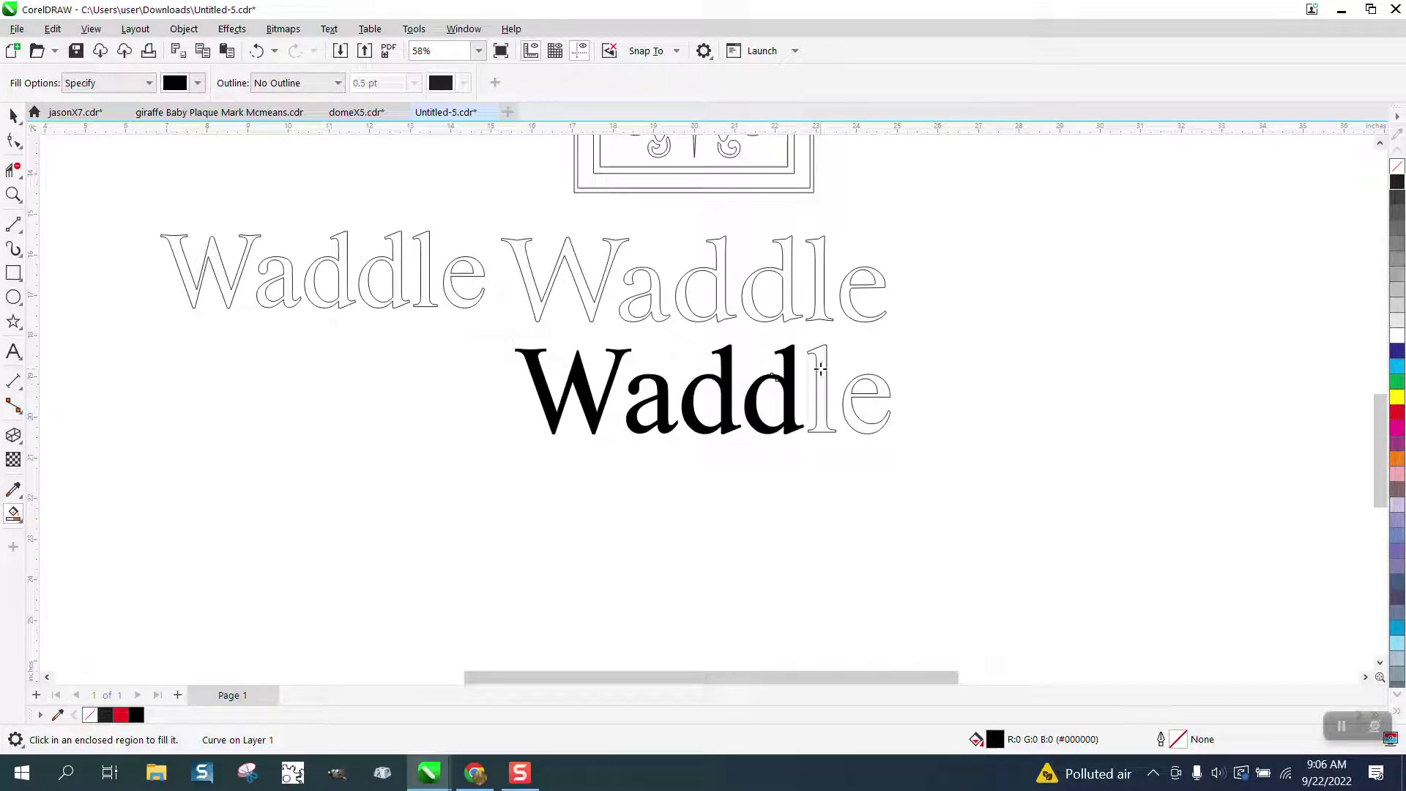
left_click(821, 369)
left_click(878, 380)
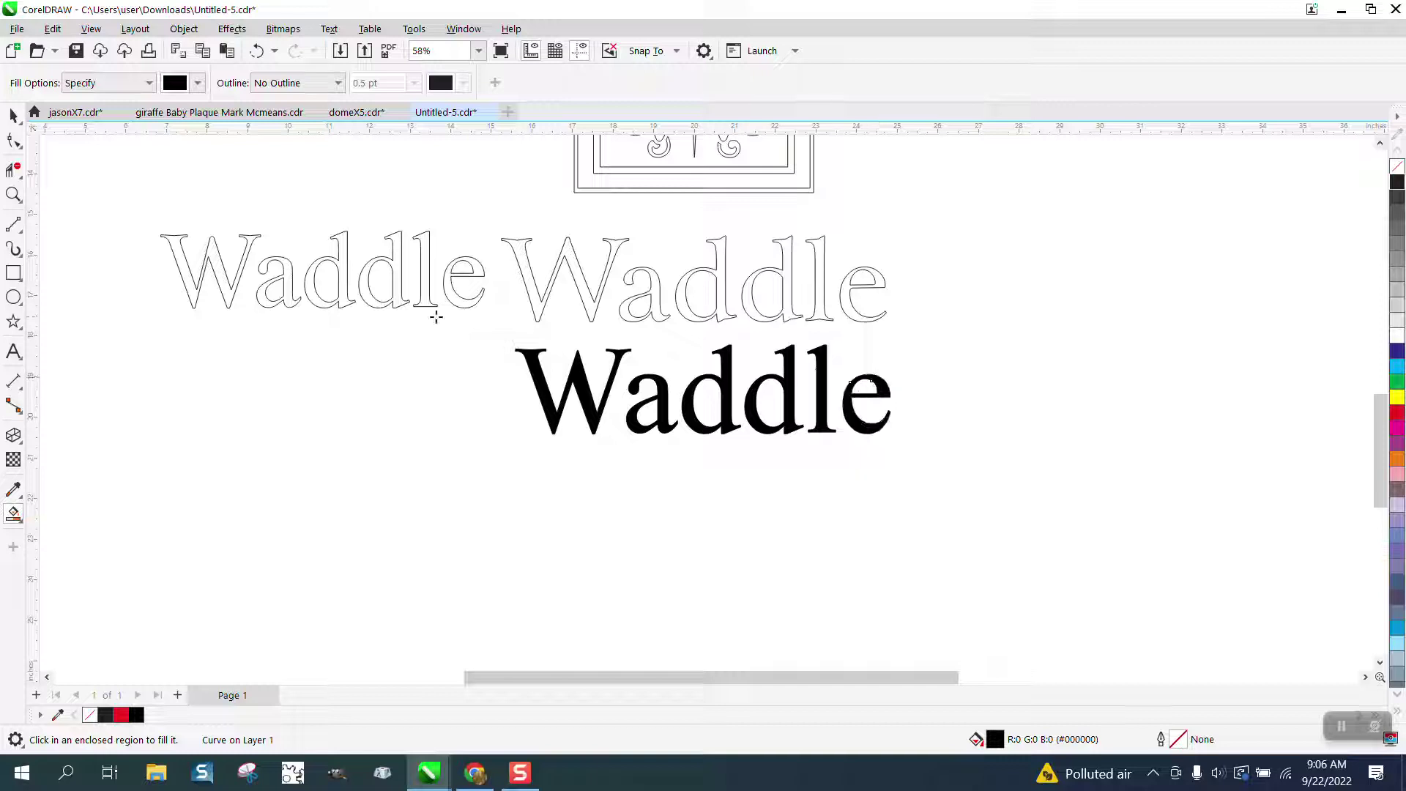
left_click(13, 195)
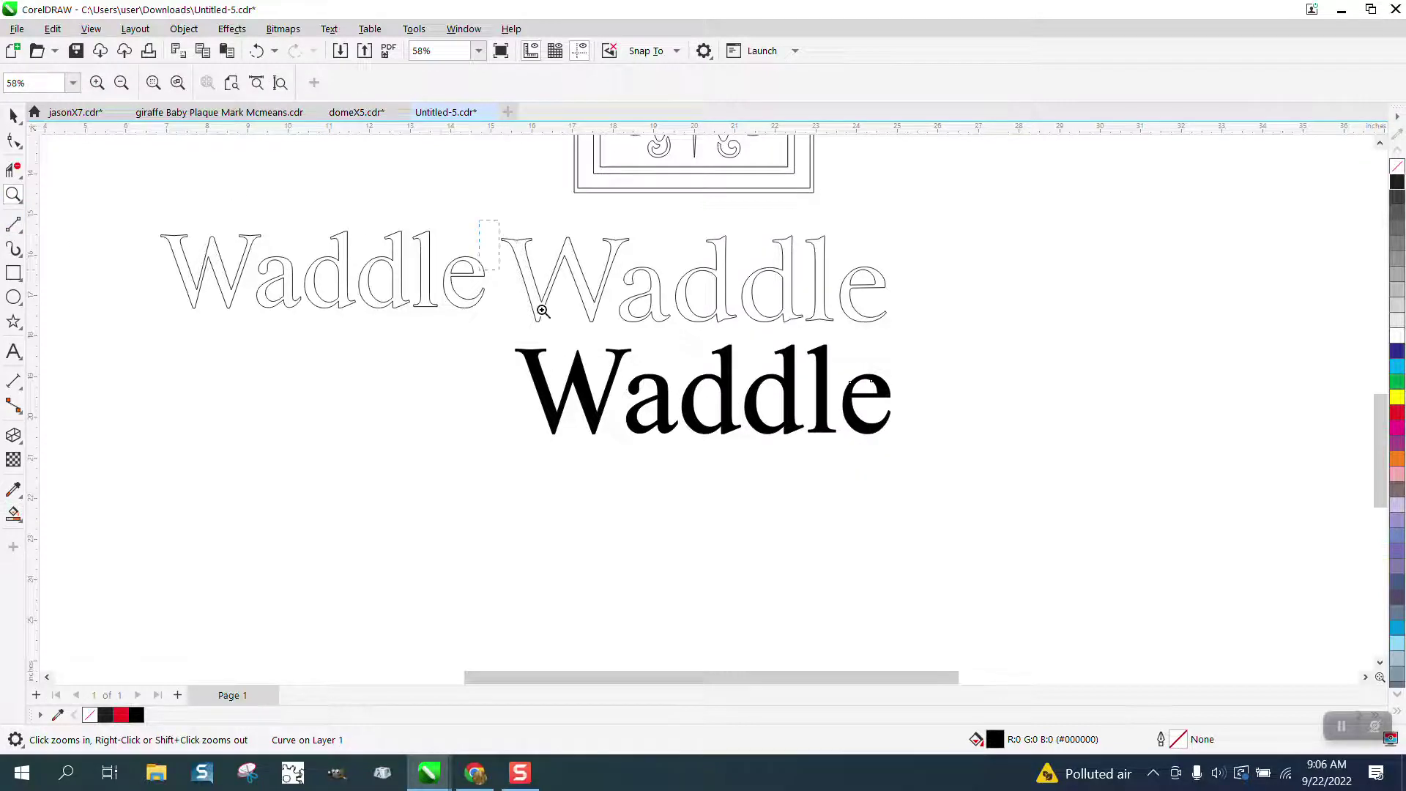
Zoom in and break the outlined Waddle curve apart with Ctrl+K, undoing a trial black fill
left_click_drag(480, 219, 1019, 478)
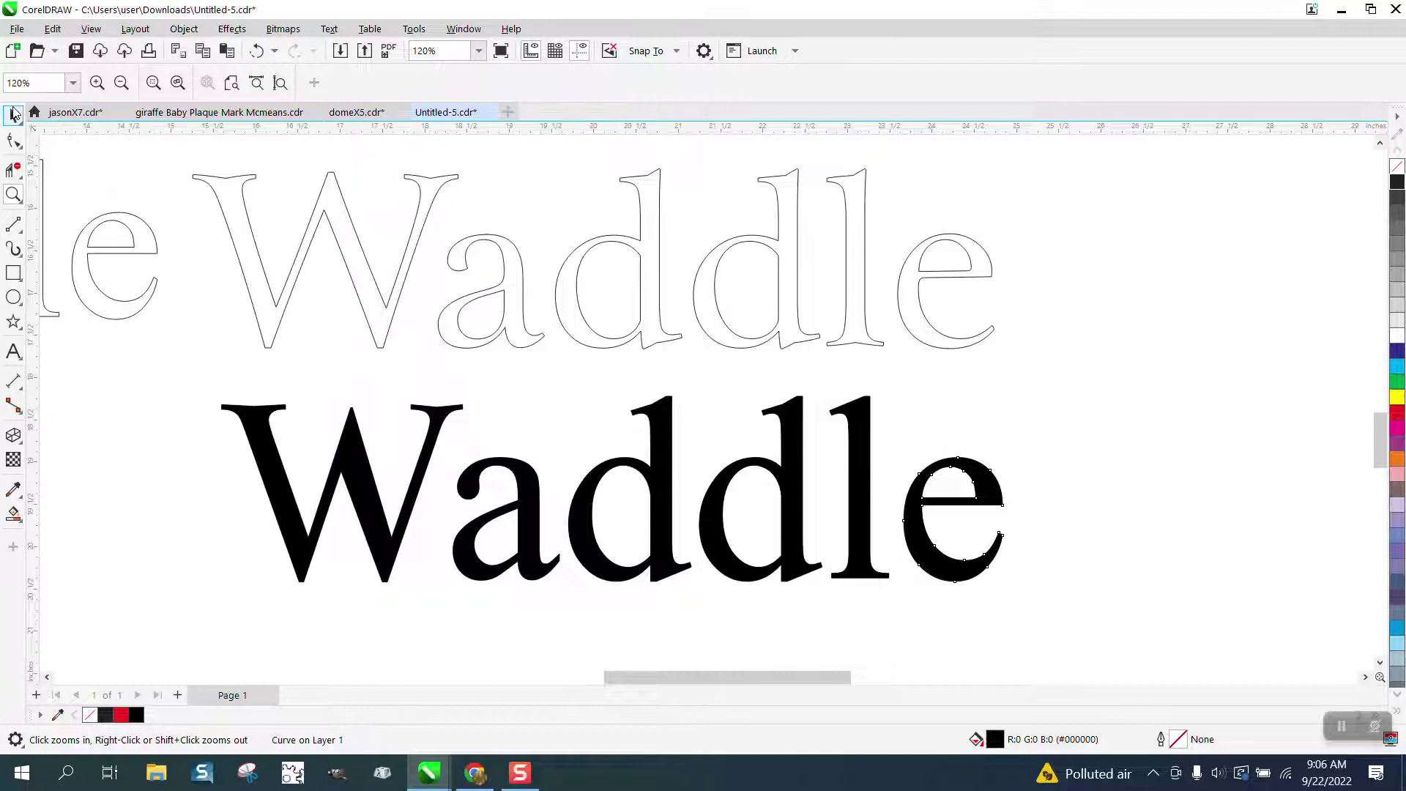
left_click(13, 116)
left_click_drag(176, 146, 1026, 416)
key("ctrl+k")
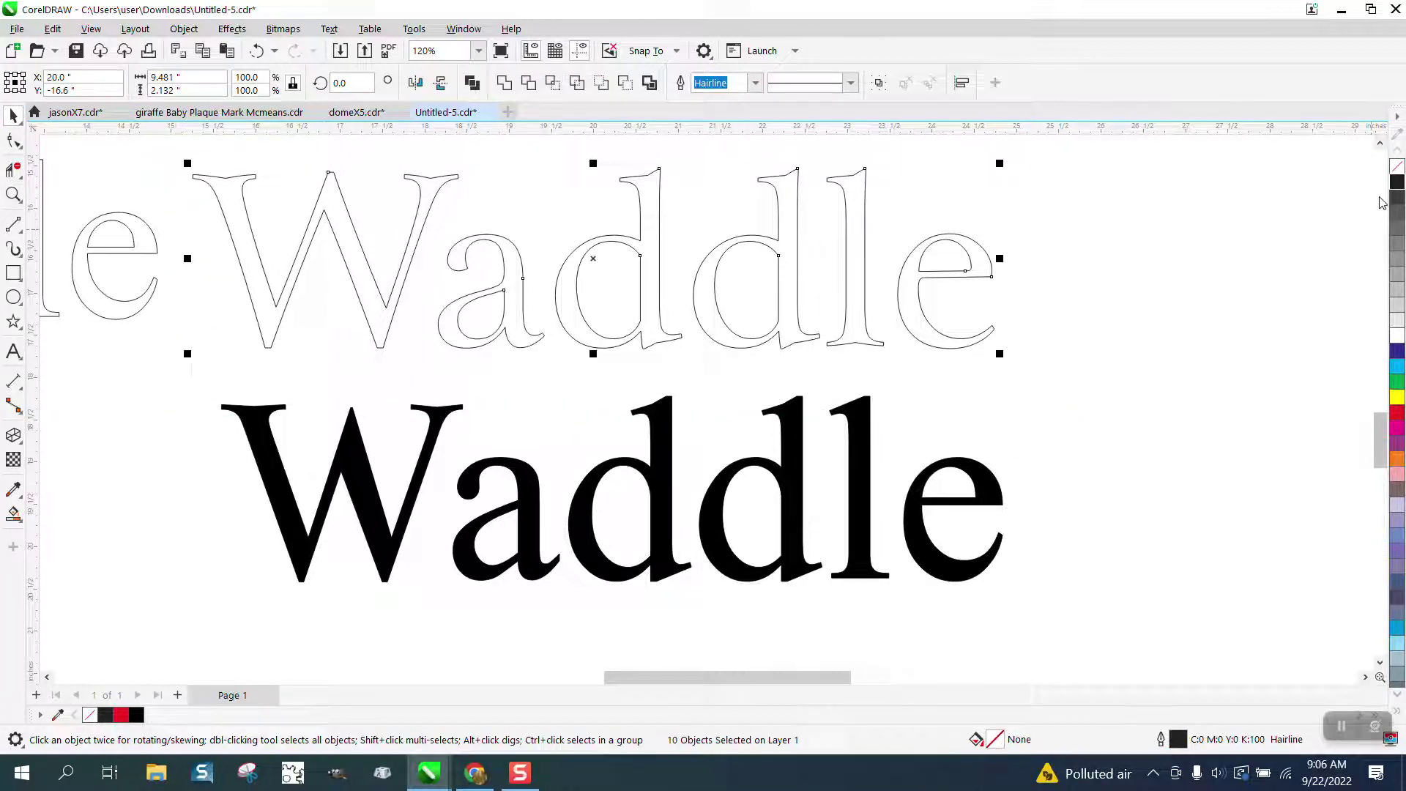
left_click(1399, 186)
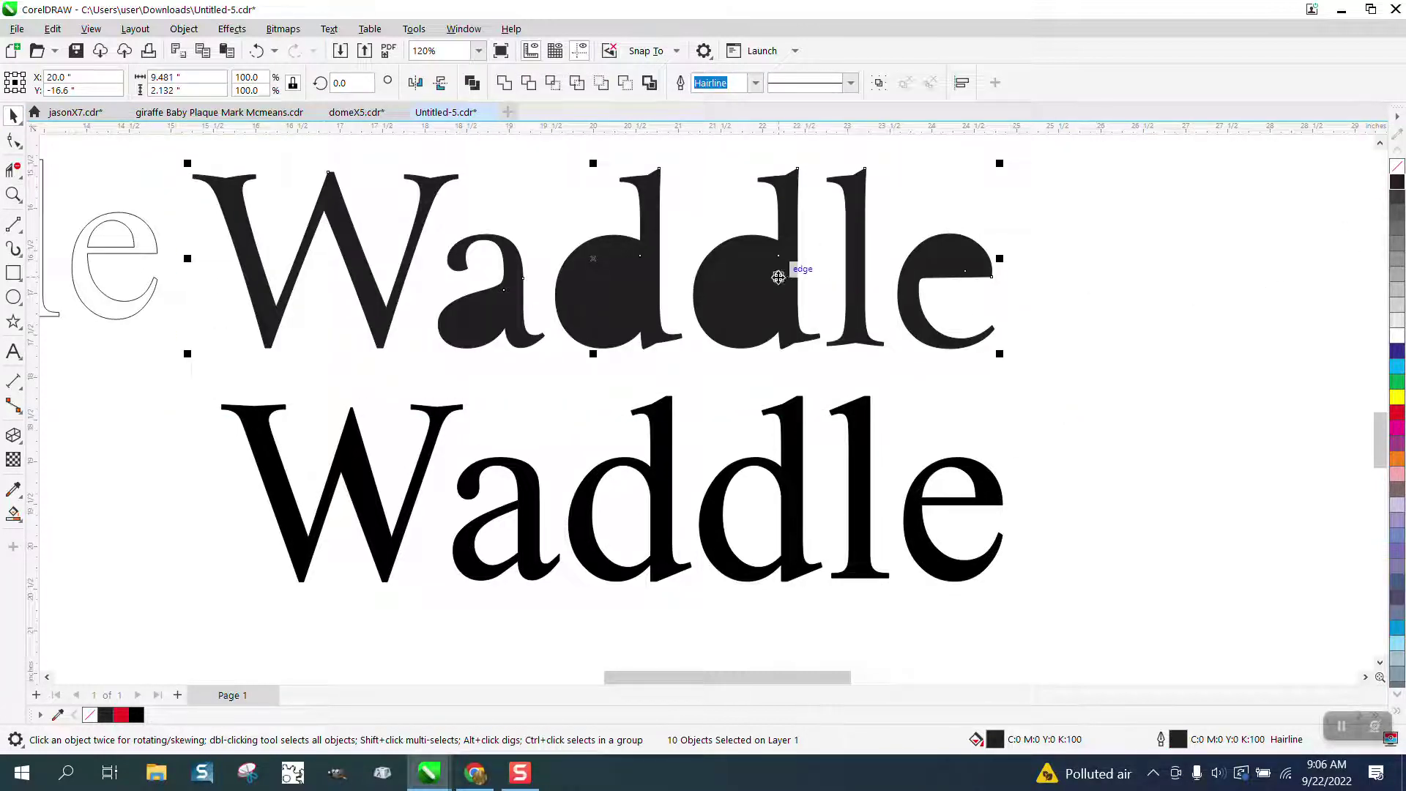
left_click(256, 52)
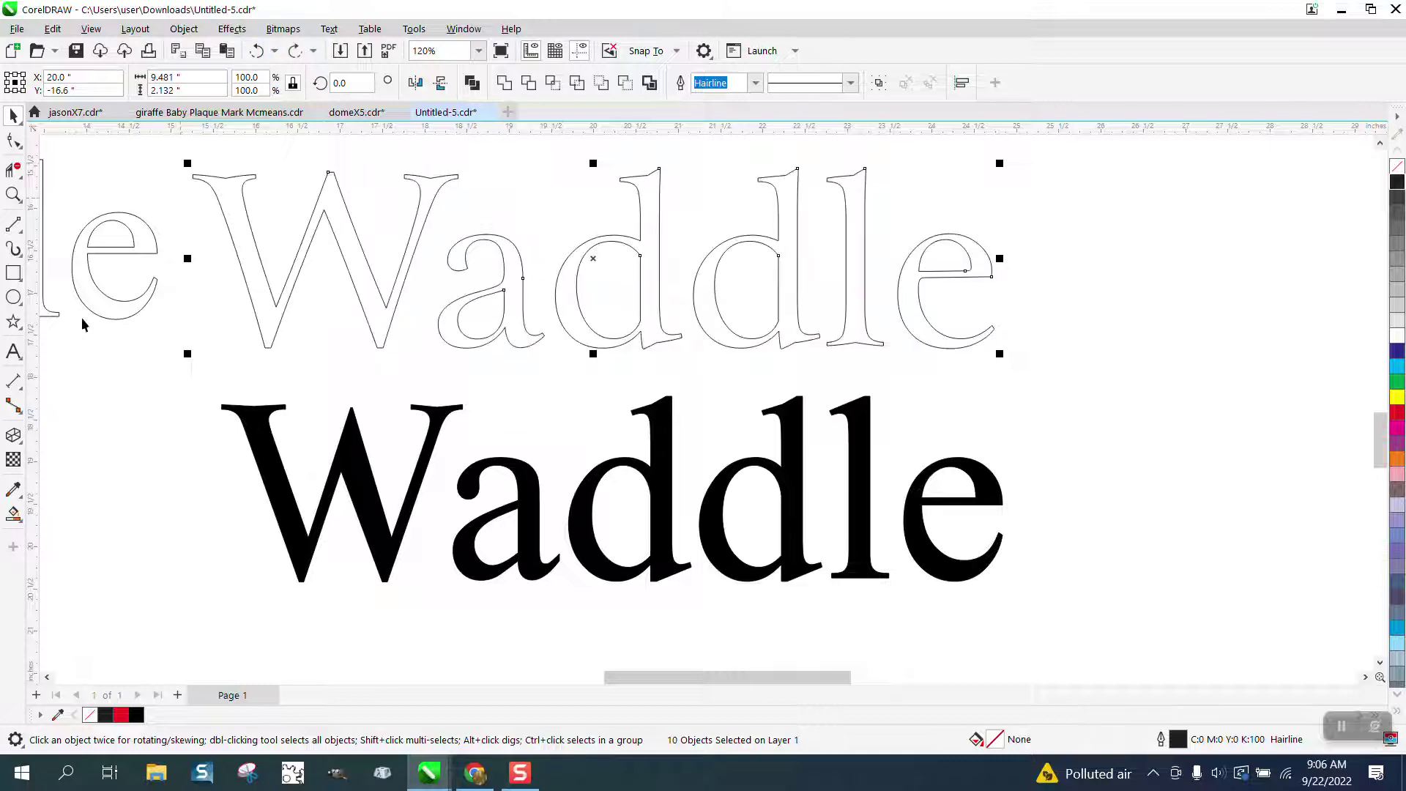
Smart-fill each upper Waddle letter (W, a, d, d, l, e) solid black
left_click(13, 513)
left_click(266, 288)
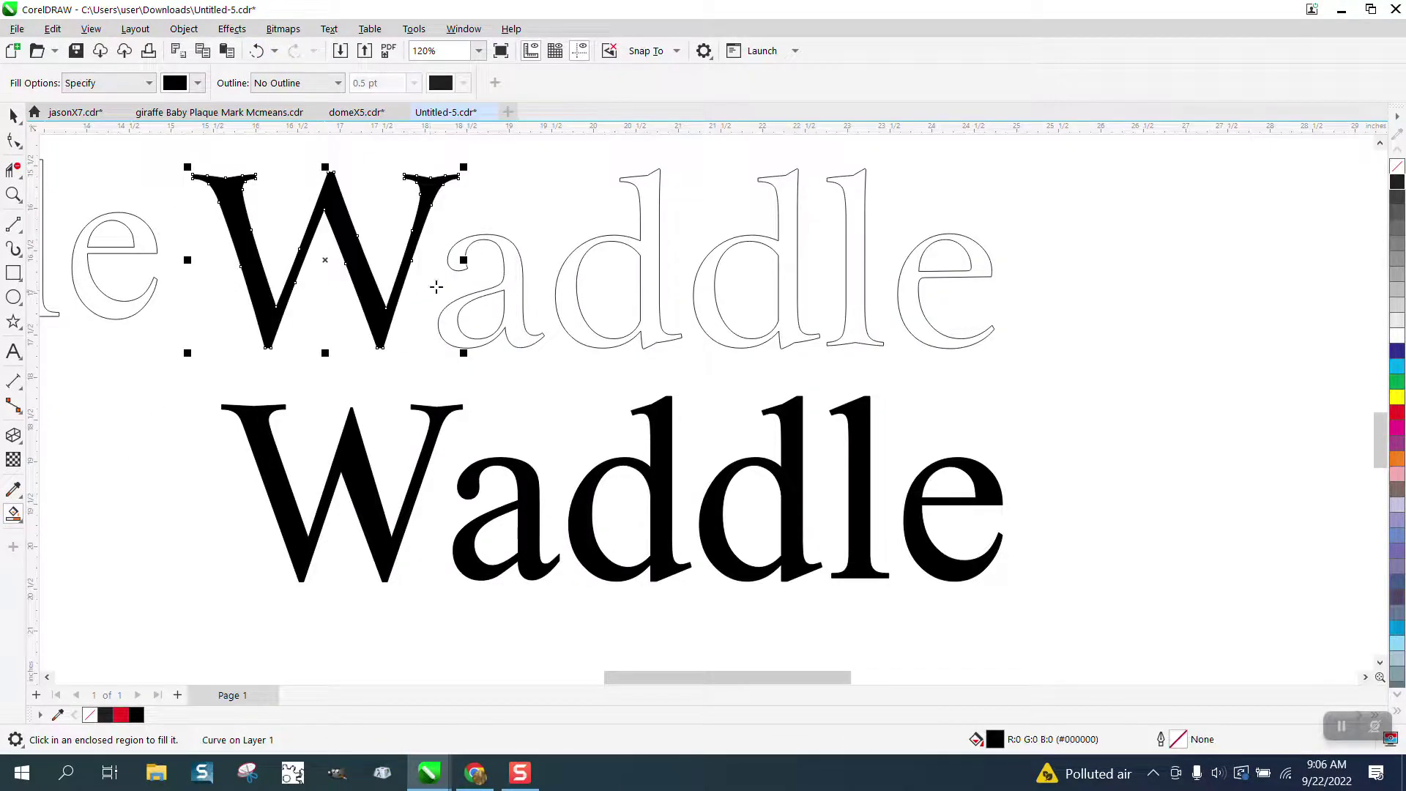
left_click(511, 271)
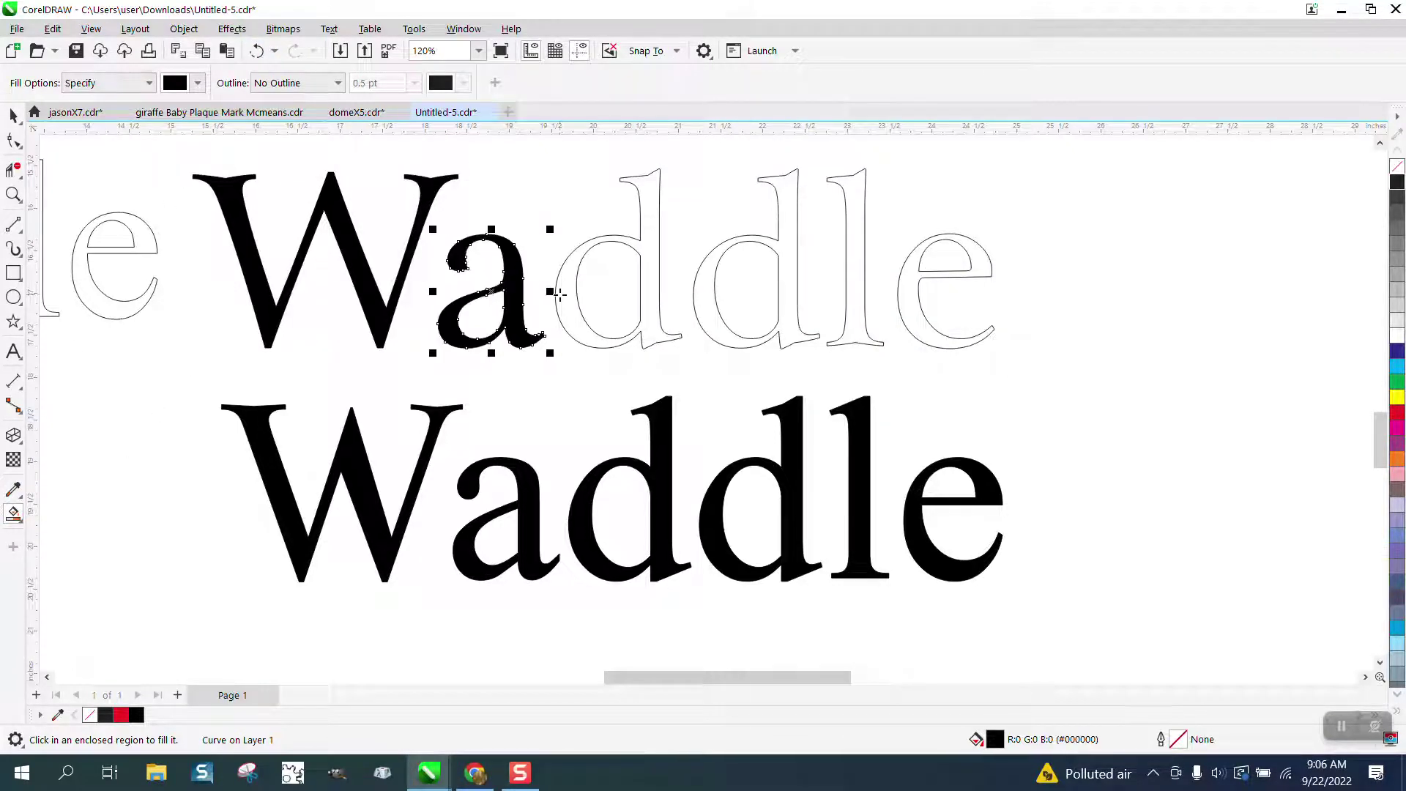
left_click(560, 294)
left_click(712, 299)
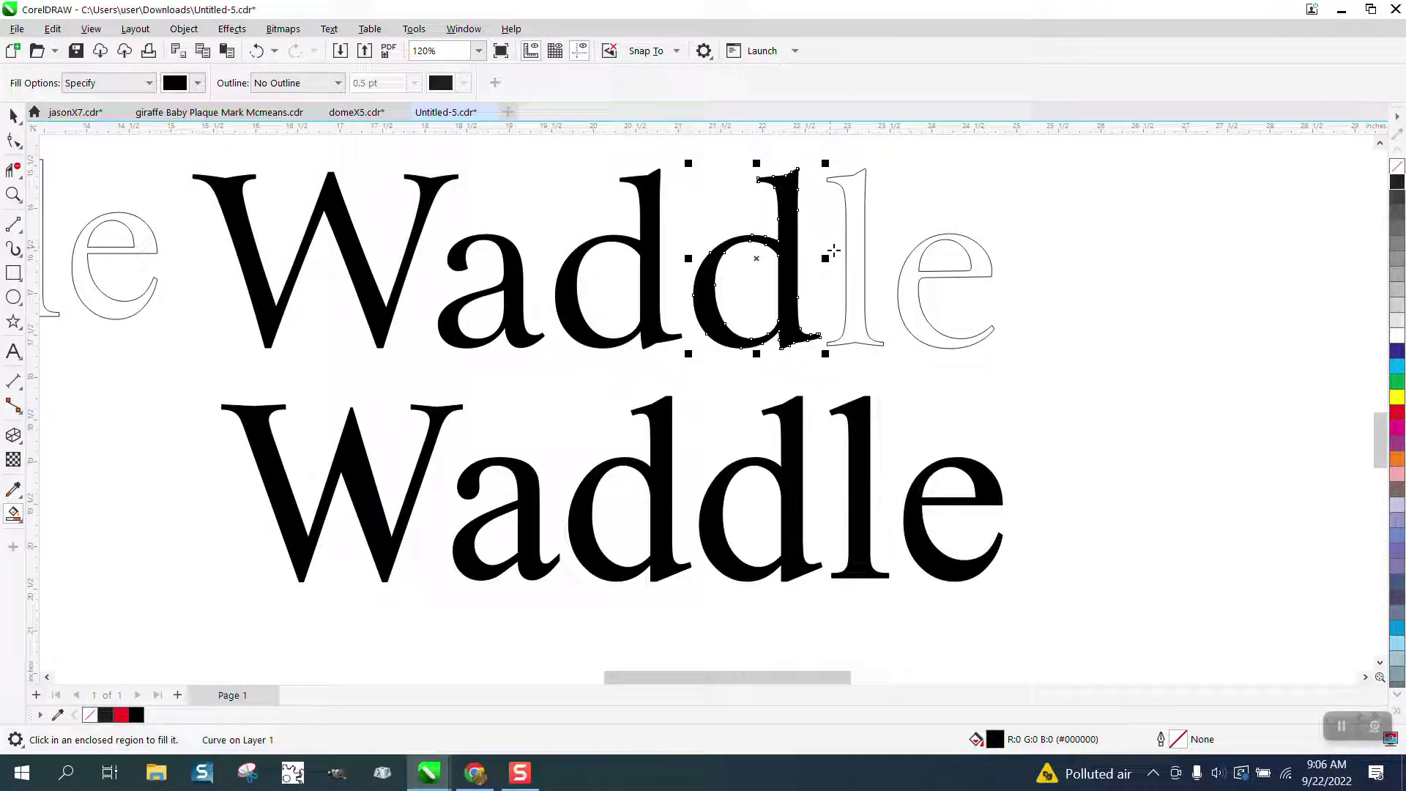
left_click(850, 258)
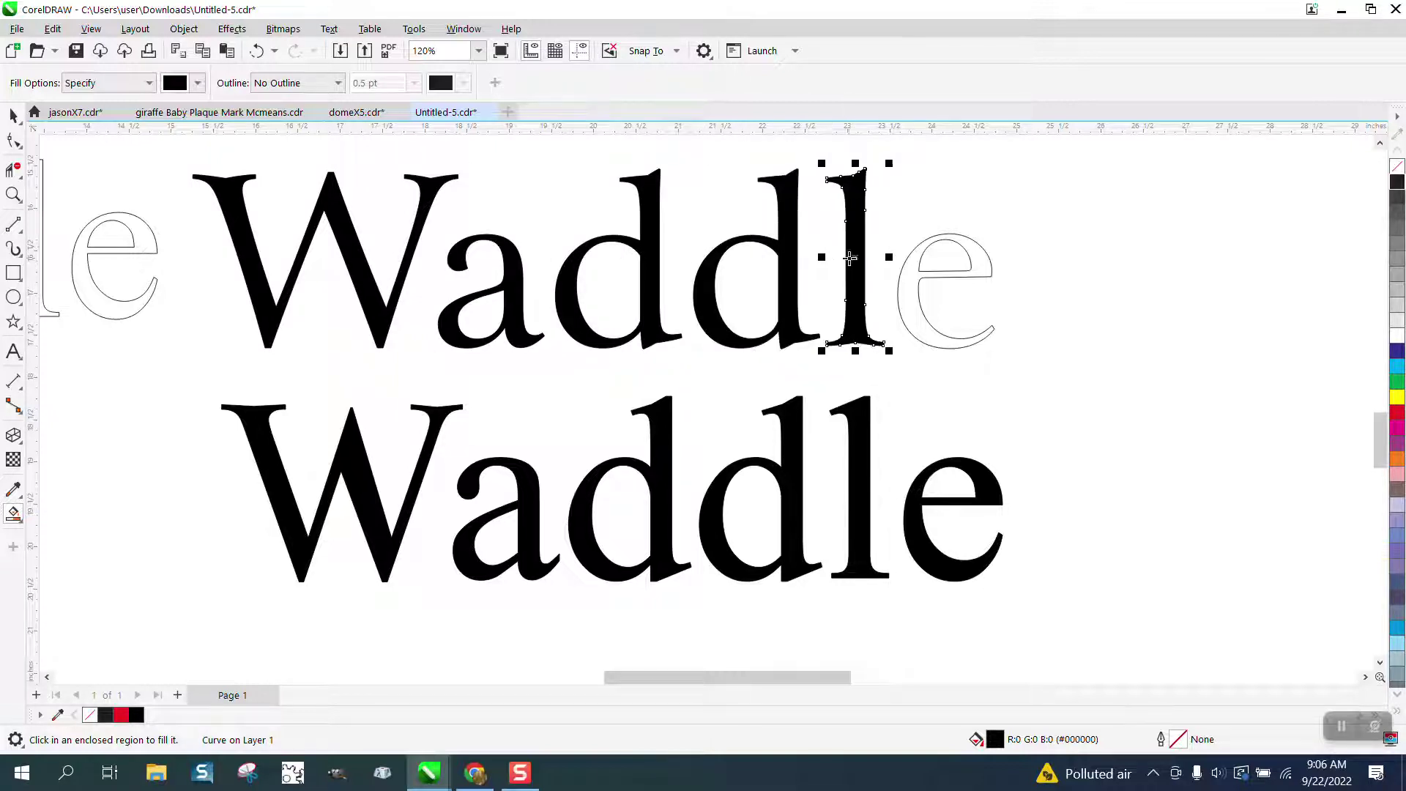
left_click(916, 288)
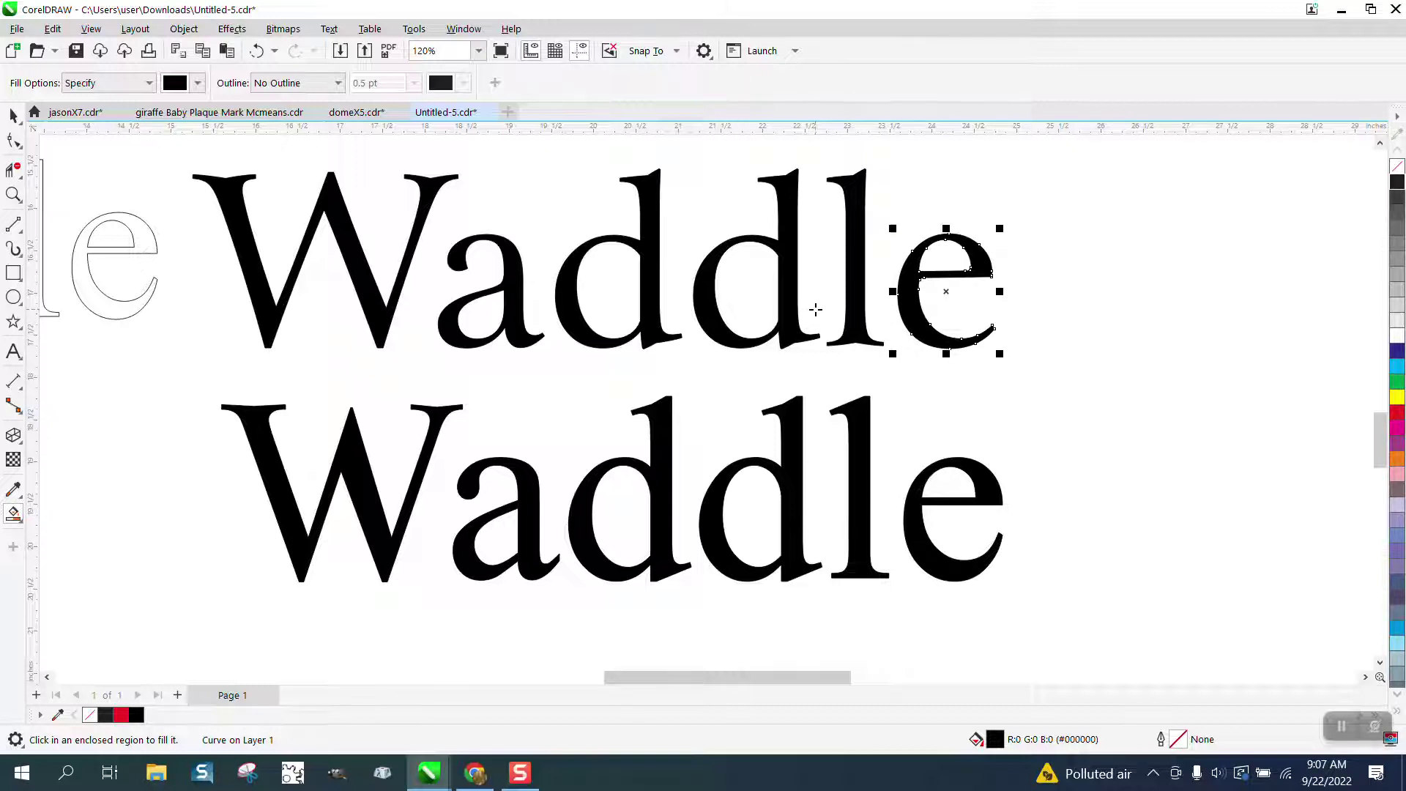
Zoom in on the monogram logo and select its group
scroll(815, 309, "down", 8)
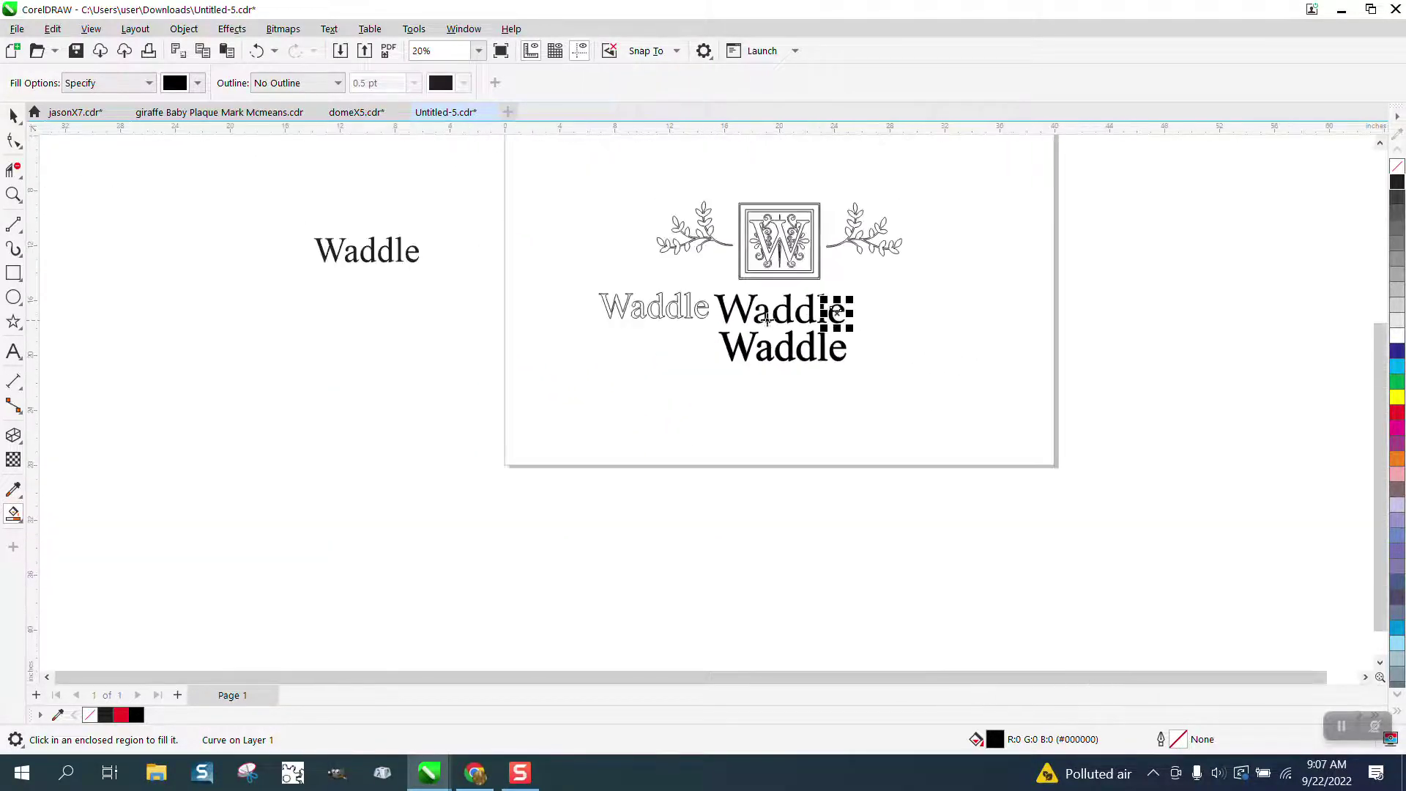
left_click(13, 195)
left_click_drag(667, 199, 943, 291)
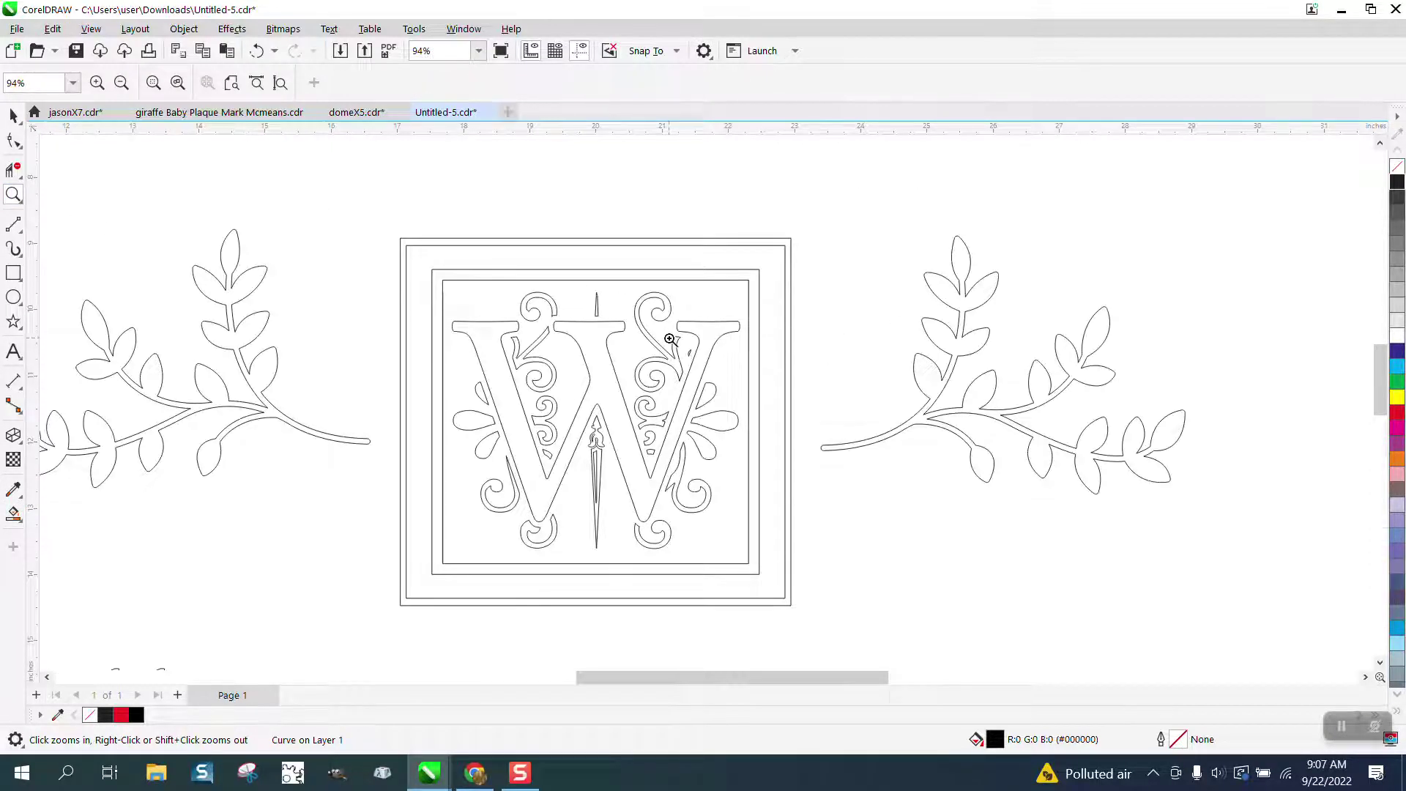
left_click(14, 116)
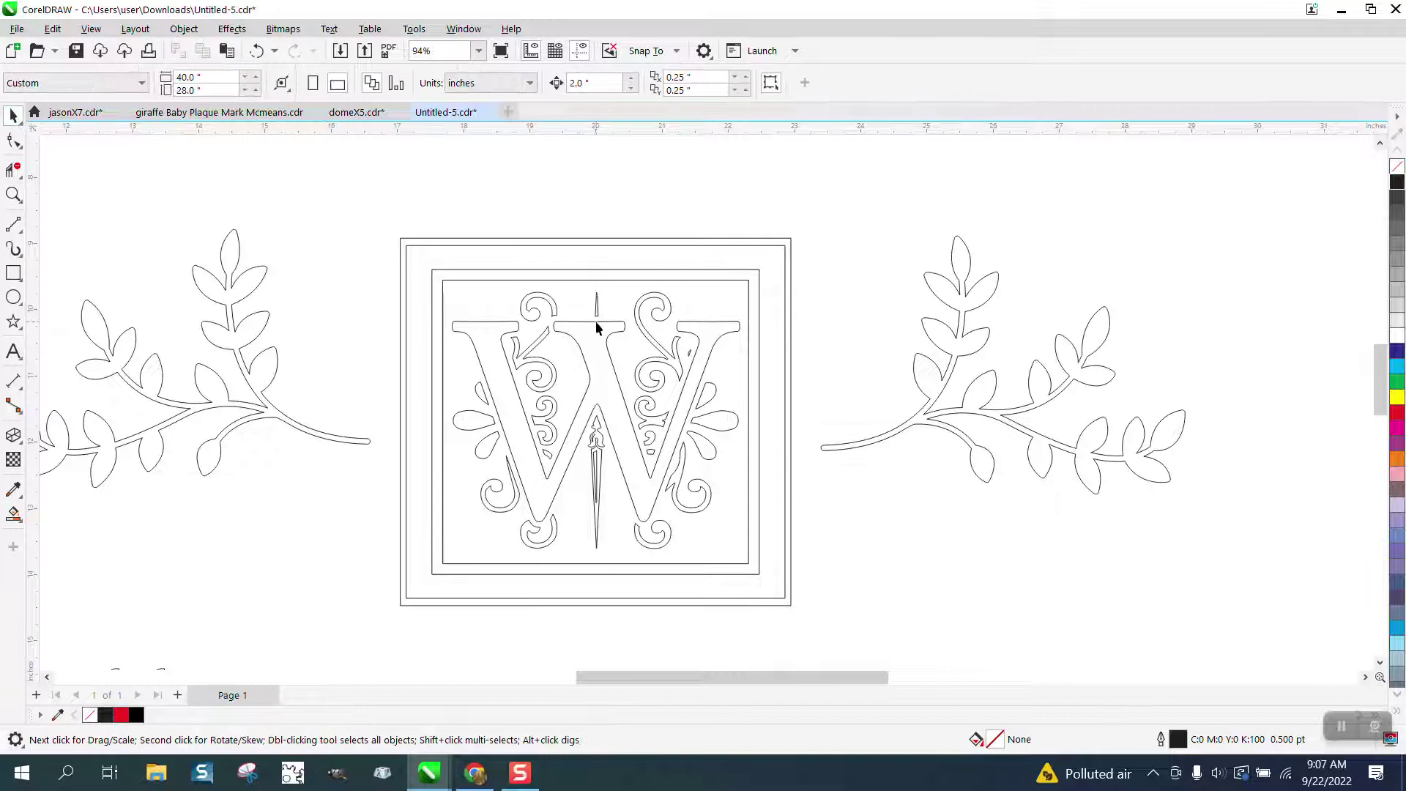
left_click(612, 329)
scroll(614, 308, "down", 2)
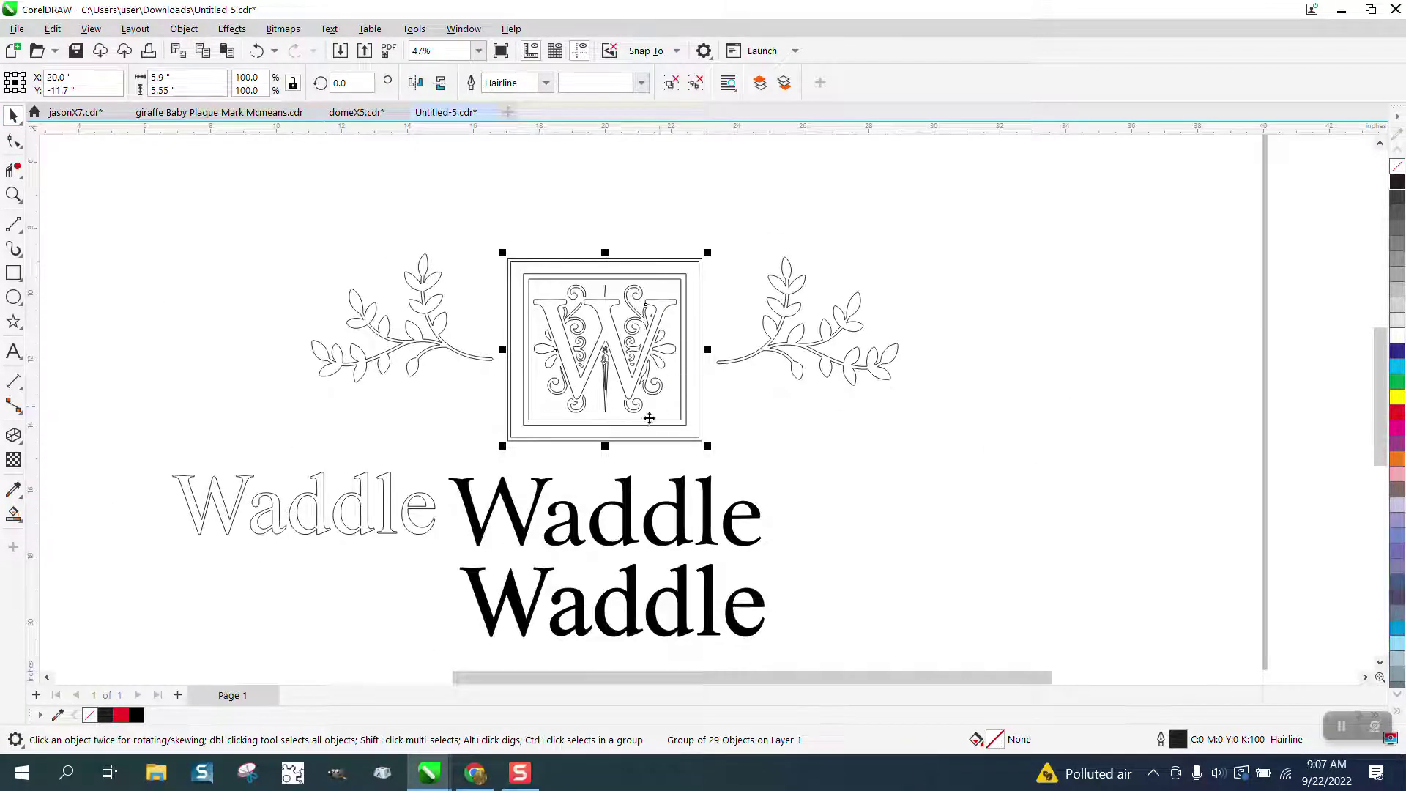
left_click(613, 236)
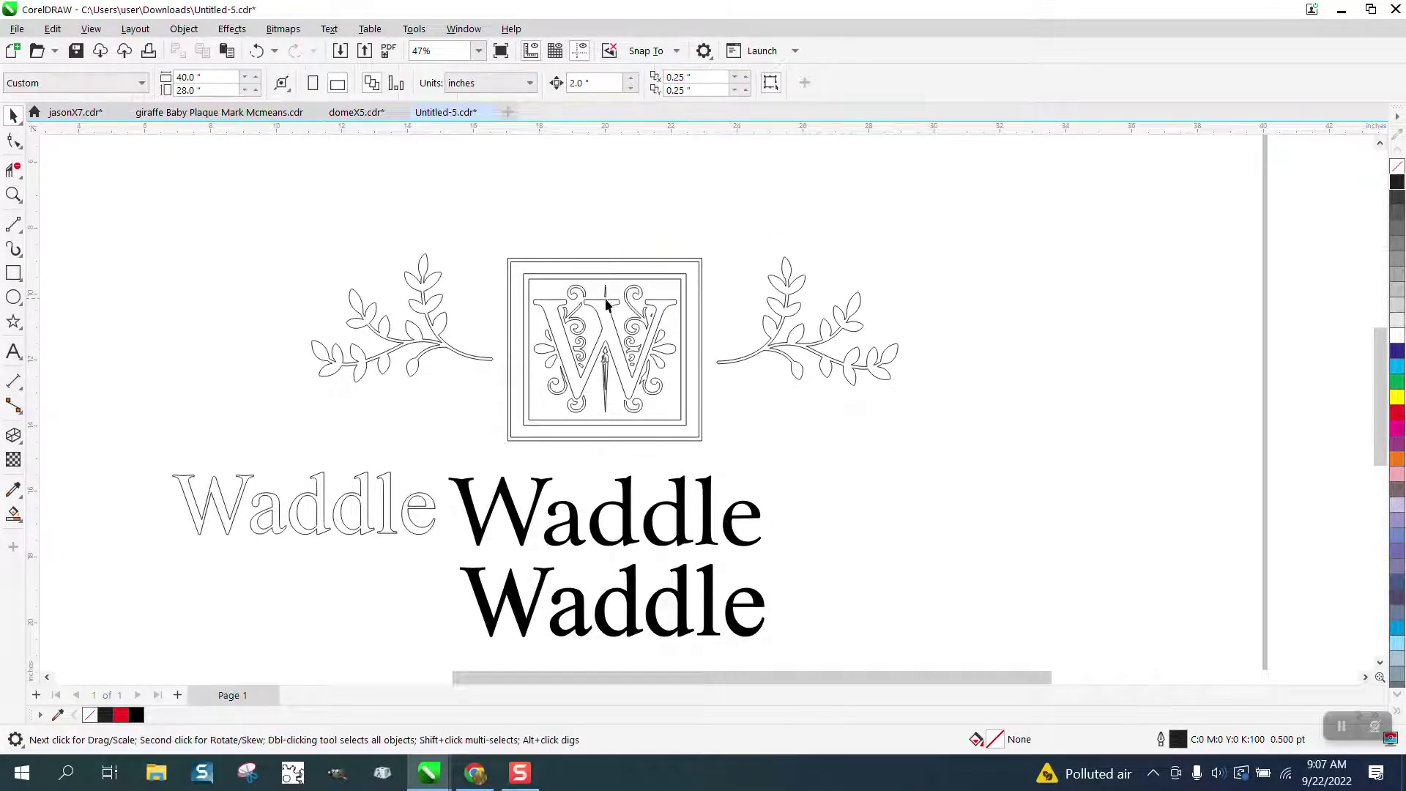
left_click(614, 304)
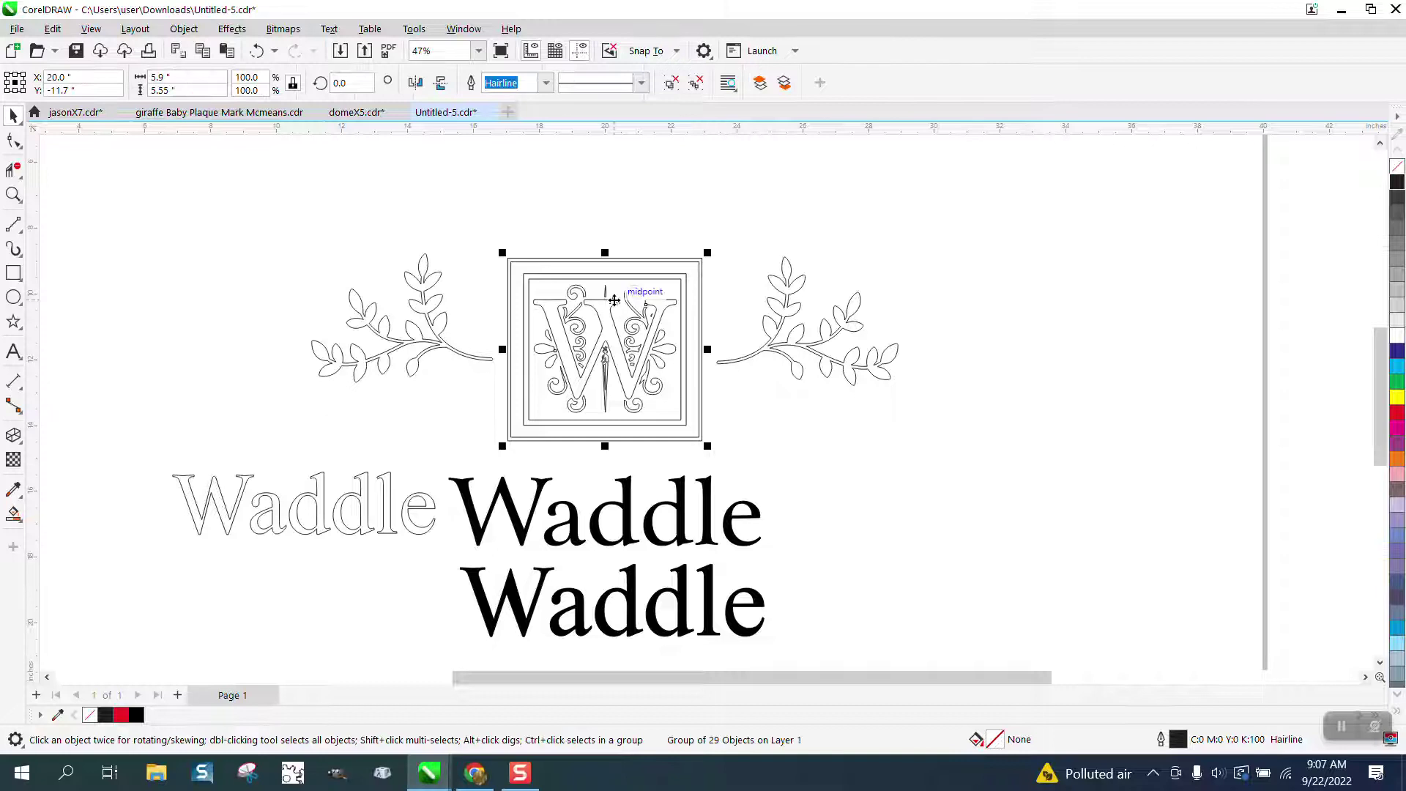
left_click(616, 241)
left_click(609, 299)
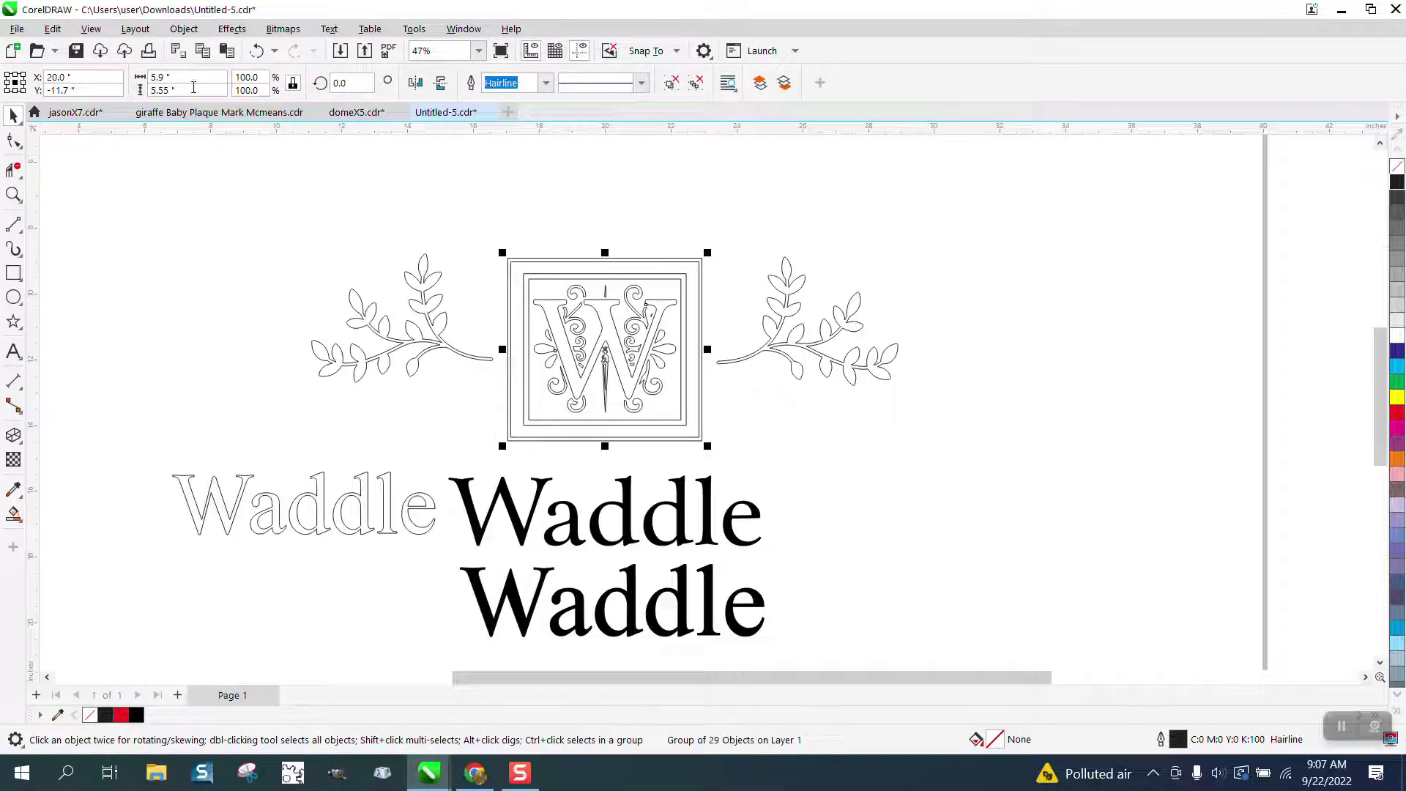
Ungroup the monogram and select the ornamental W on its own
left_click(184, 28)
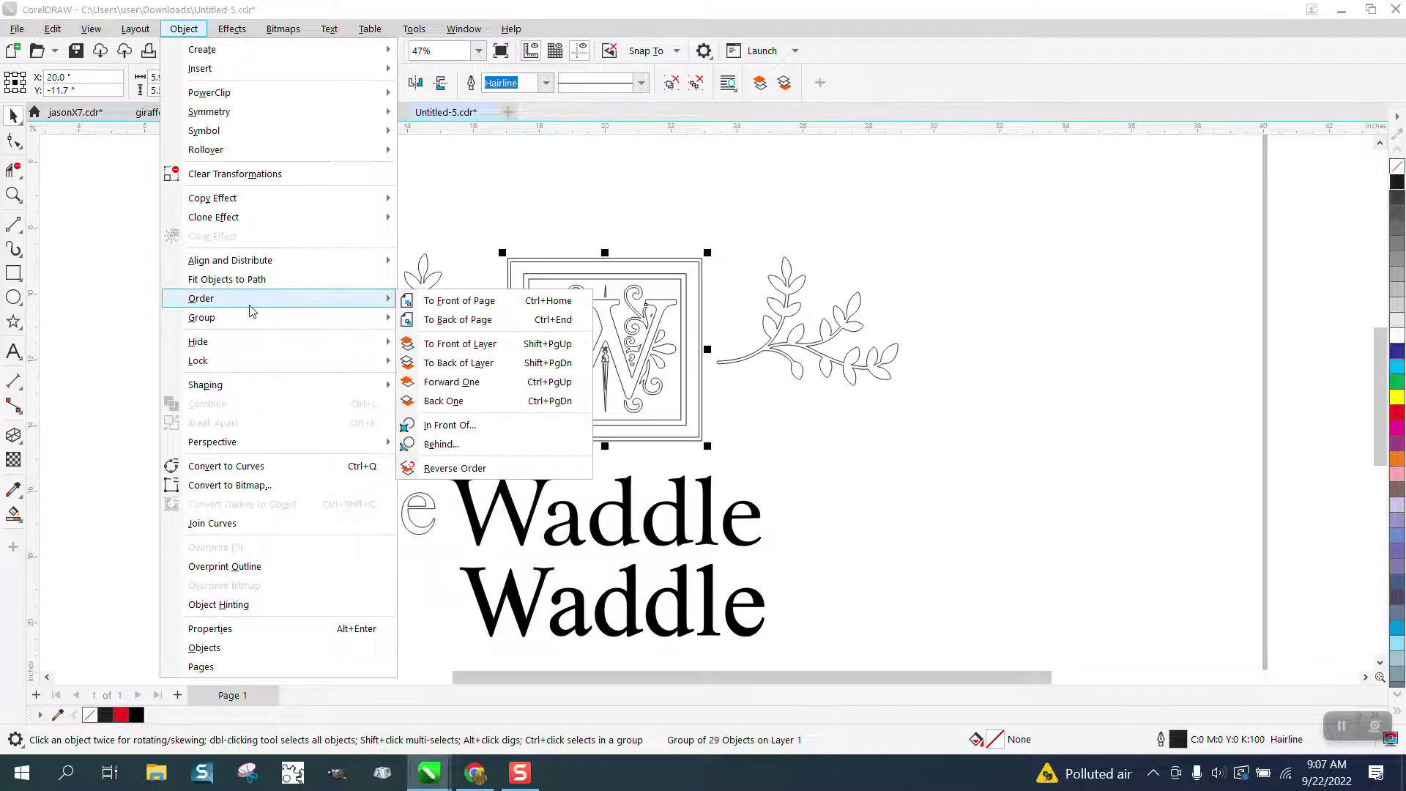
left_click(587, 277)
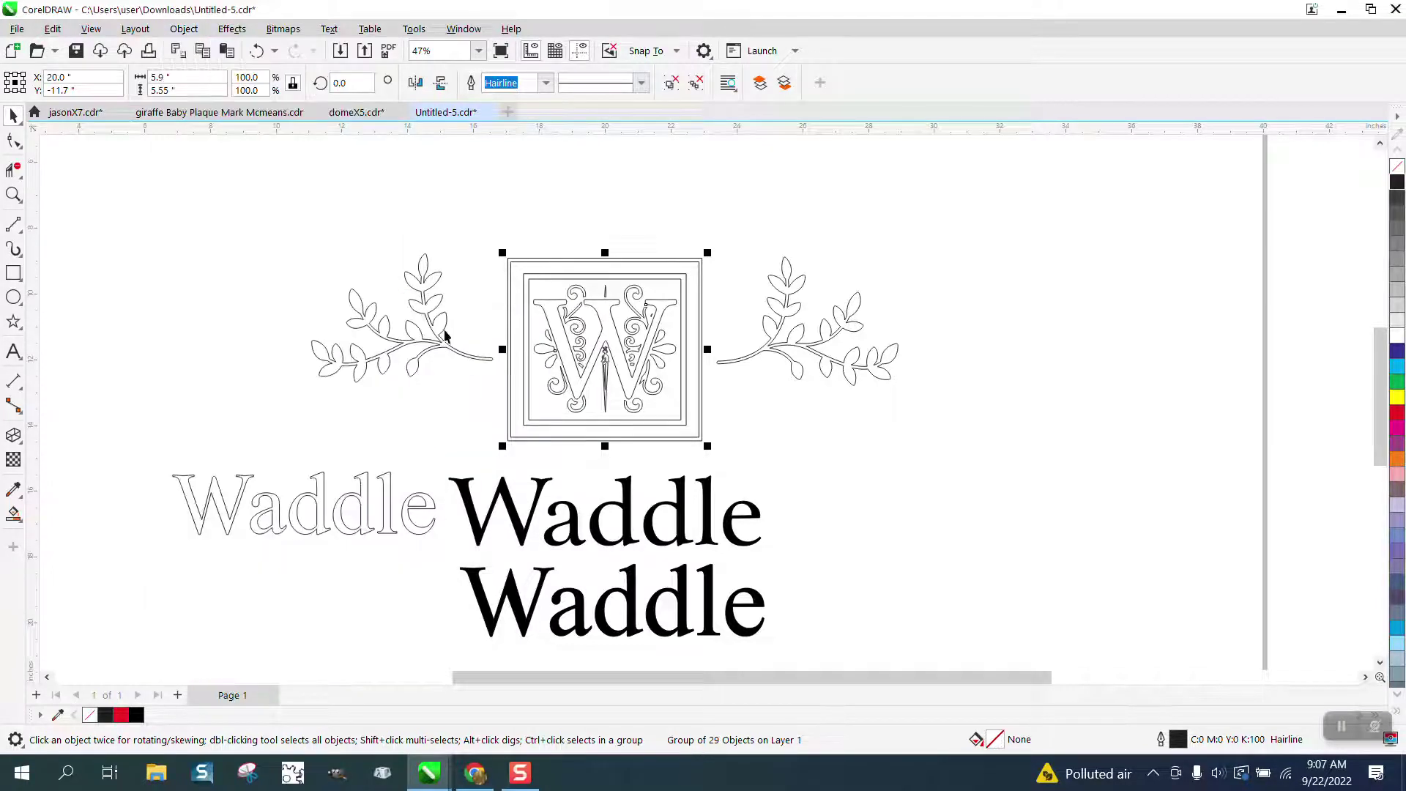
left_click(617, 306)
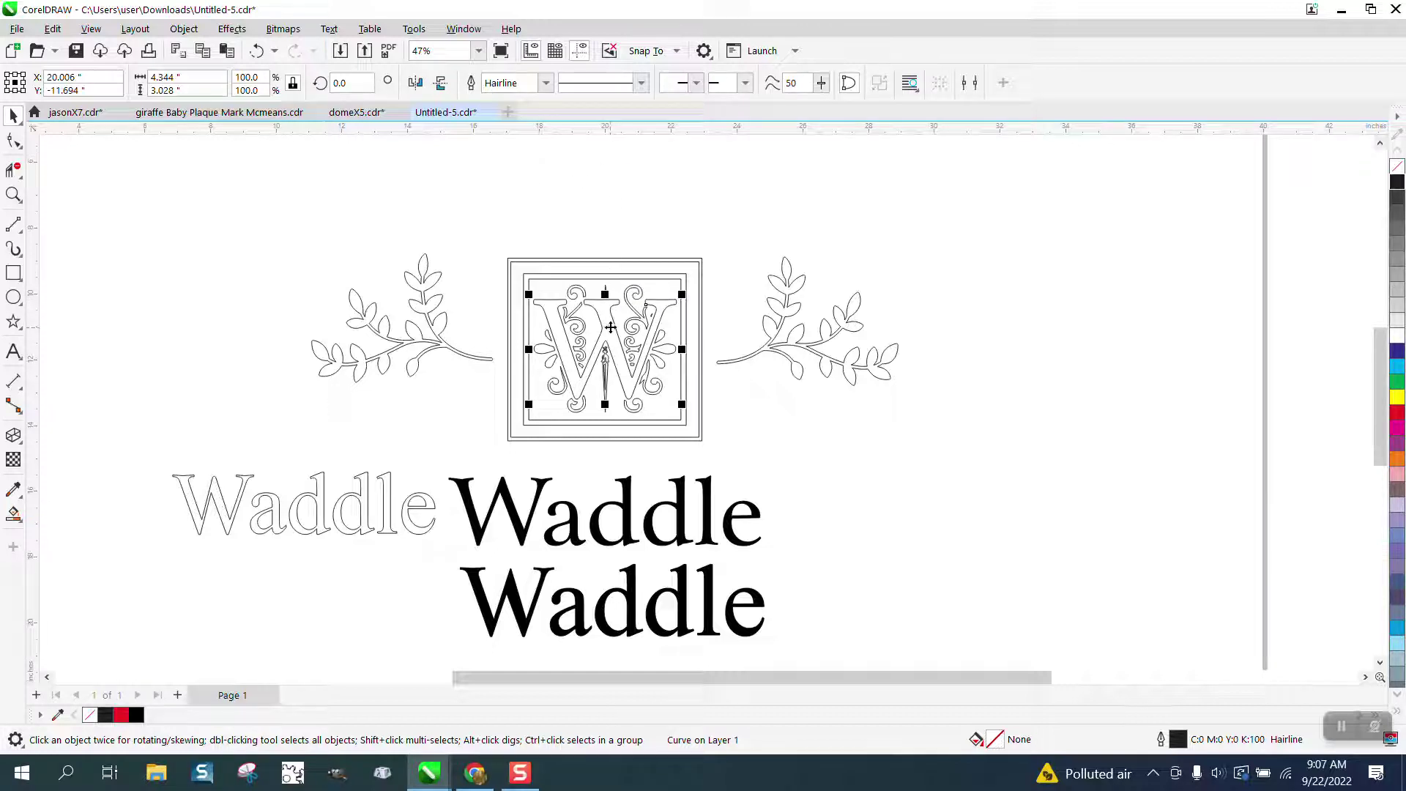
Add a text W left of the monogram and scale it up
left_click(14, 352)
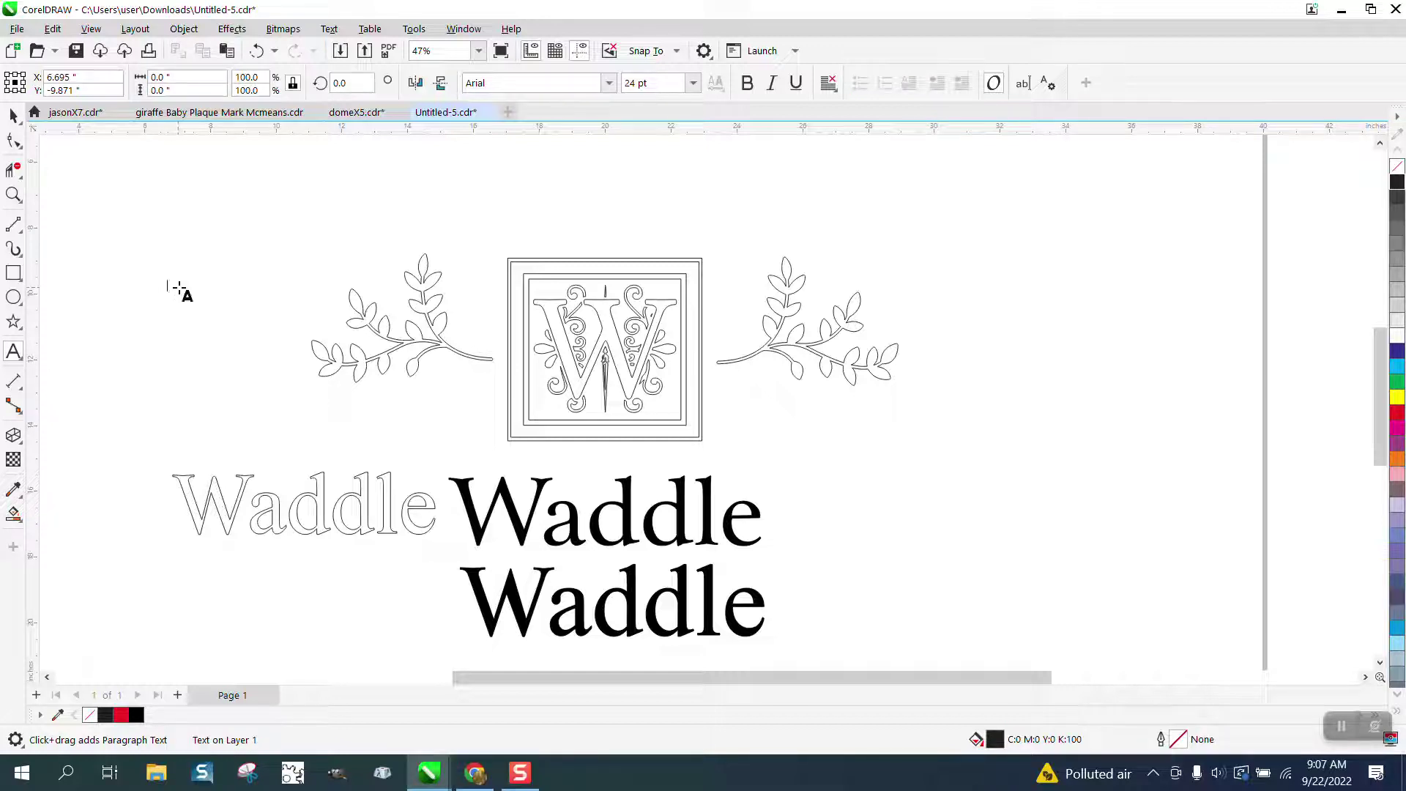
left_click(179, 289)
type("W")
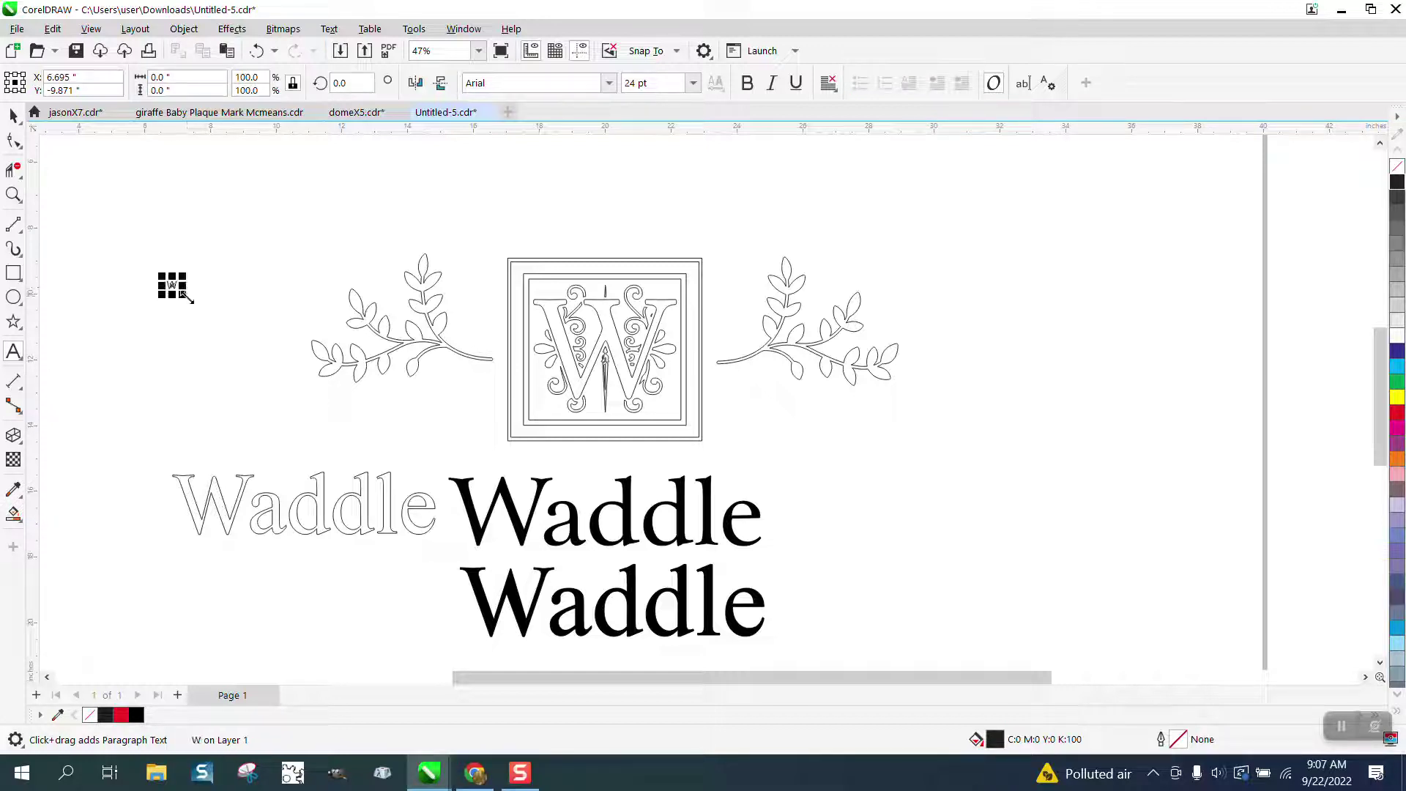
left_click_drag(186, 304, 335, 406)
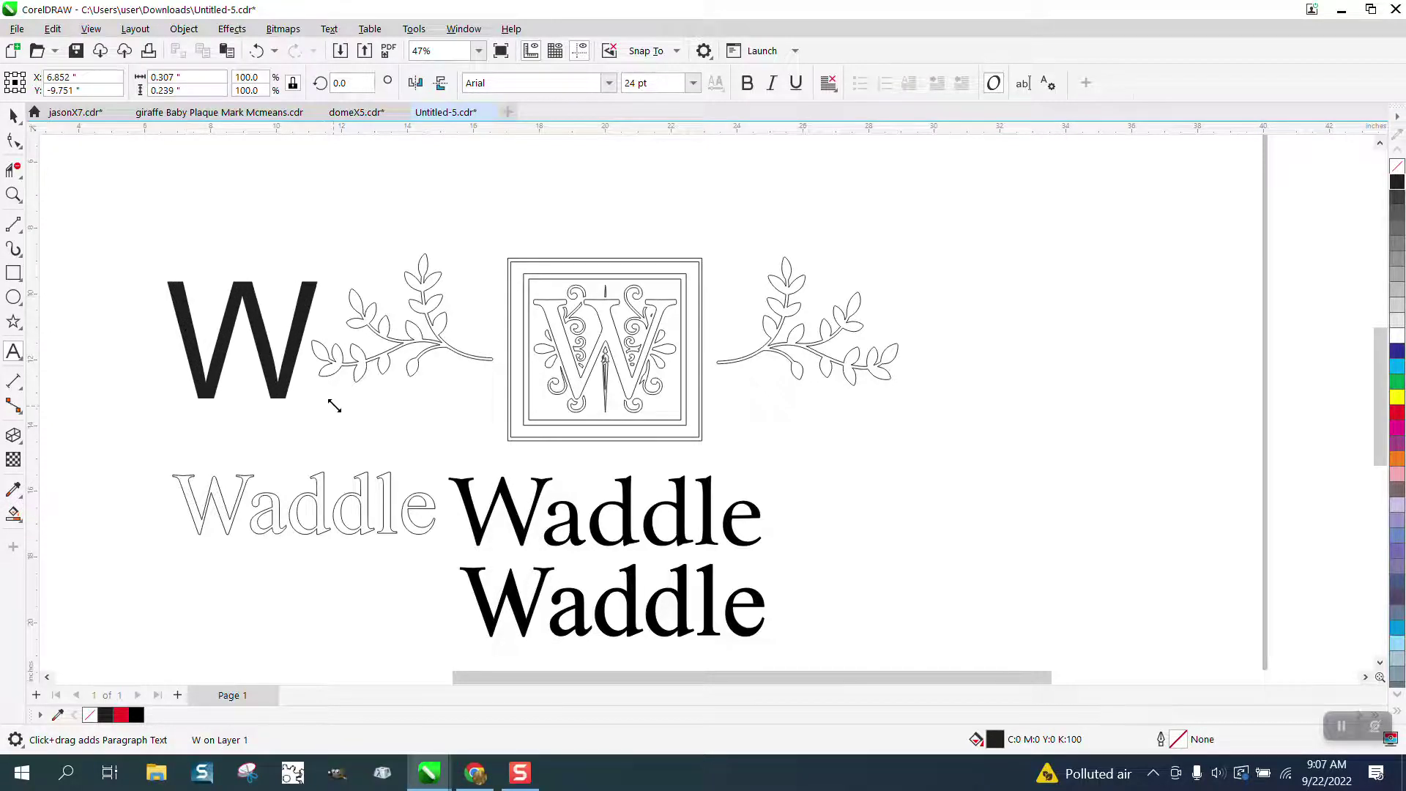
Set the W in Times New Roman and move it above the framed monogram
left_click(609, 82)
left_click(515, 134)
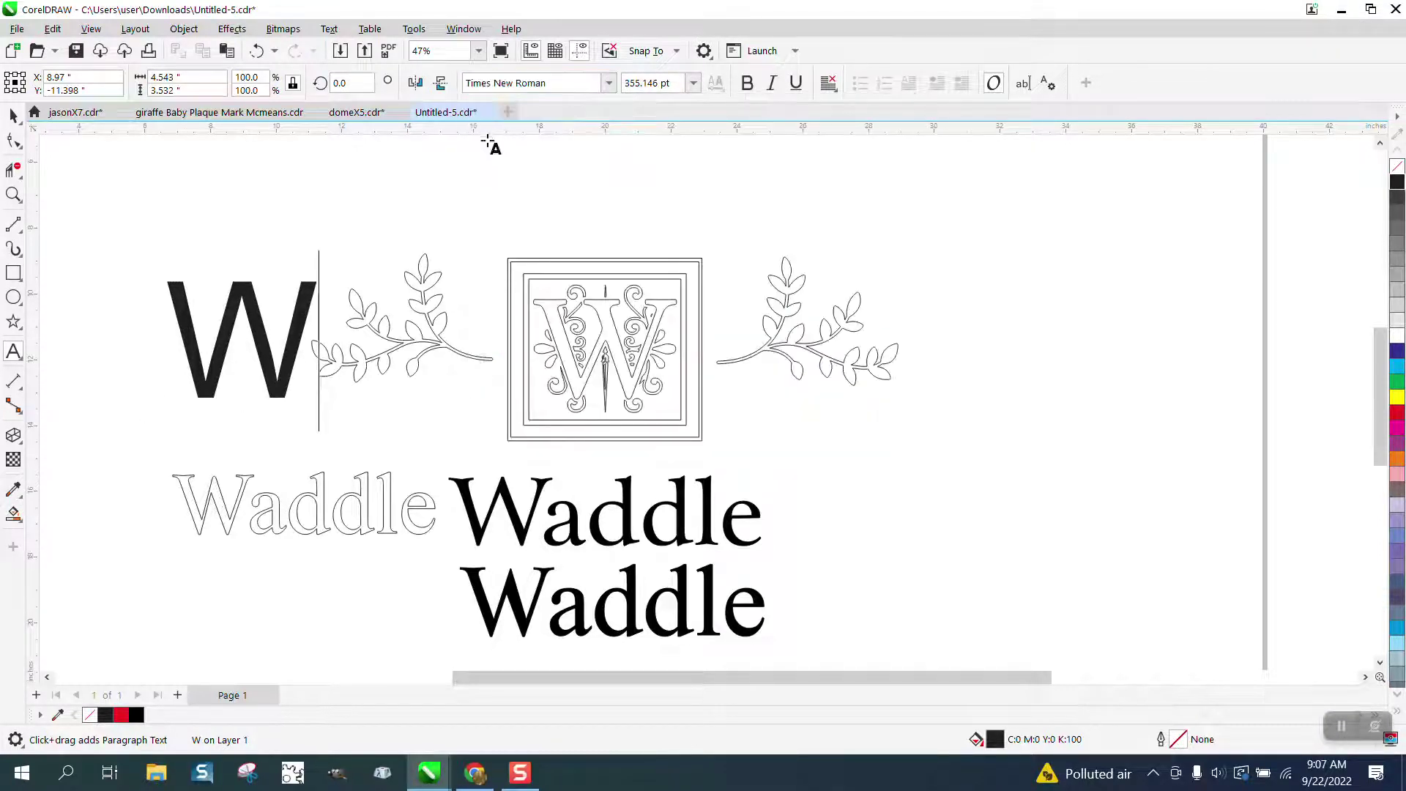
left_click(15, 115)
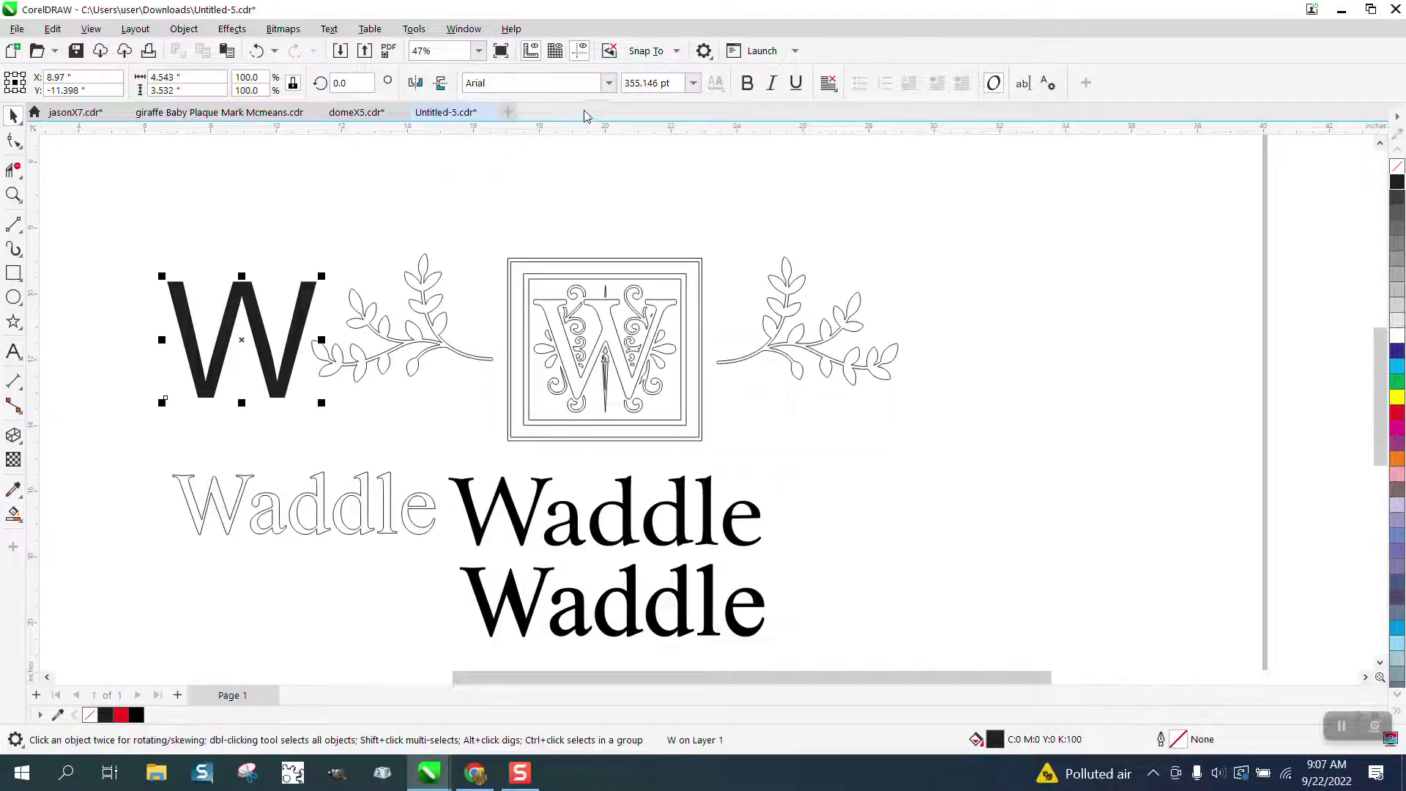
left_click(608, 82)
left_click(520, 135)
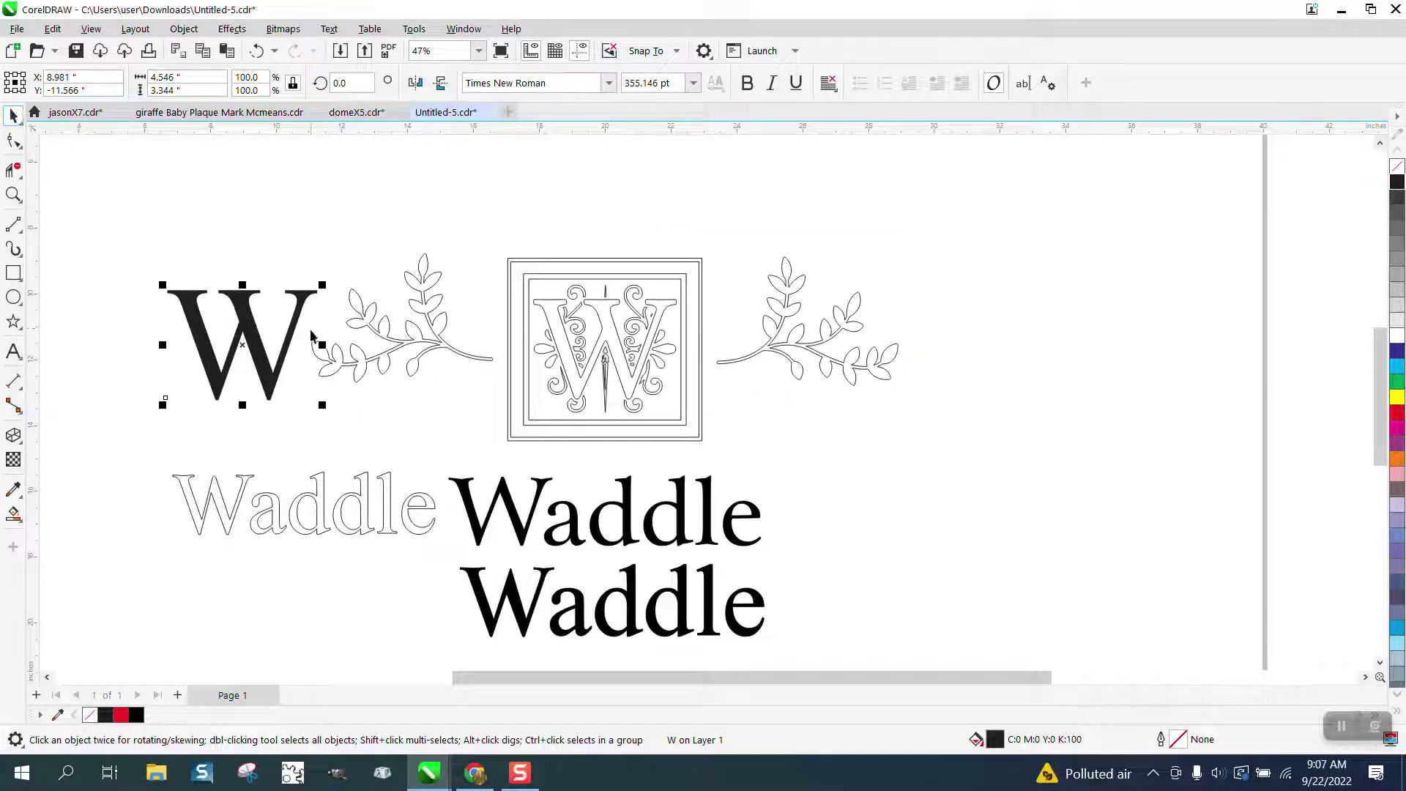
left_click_drag(263, 345, 622, 207)
Zoom in around the framed W and nudge the black W slightly up and left
left_click(13, 194)
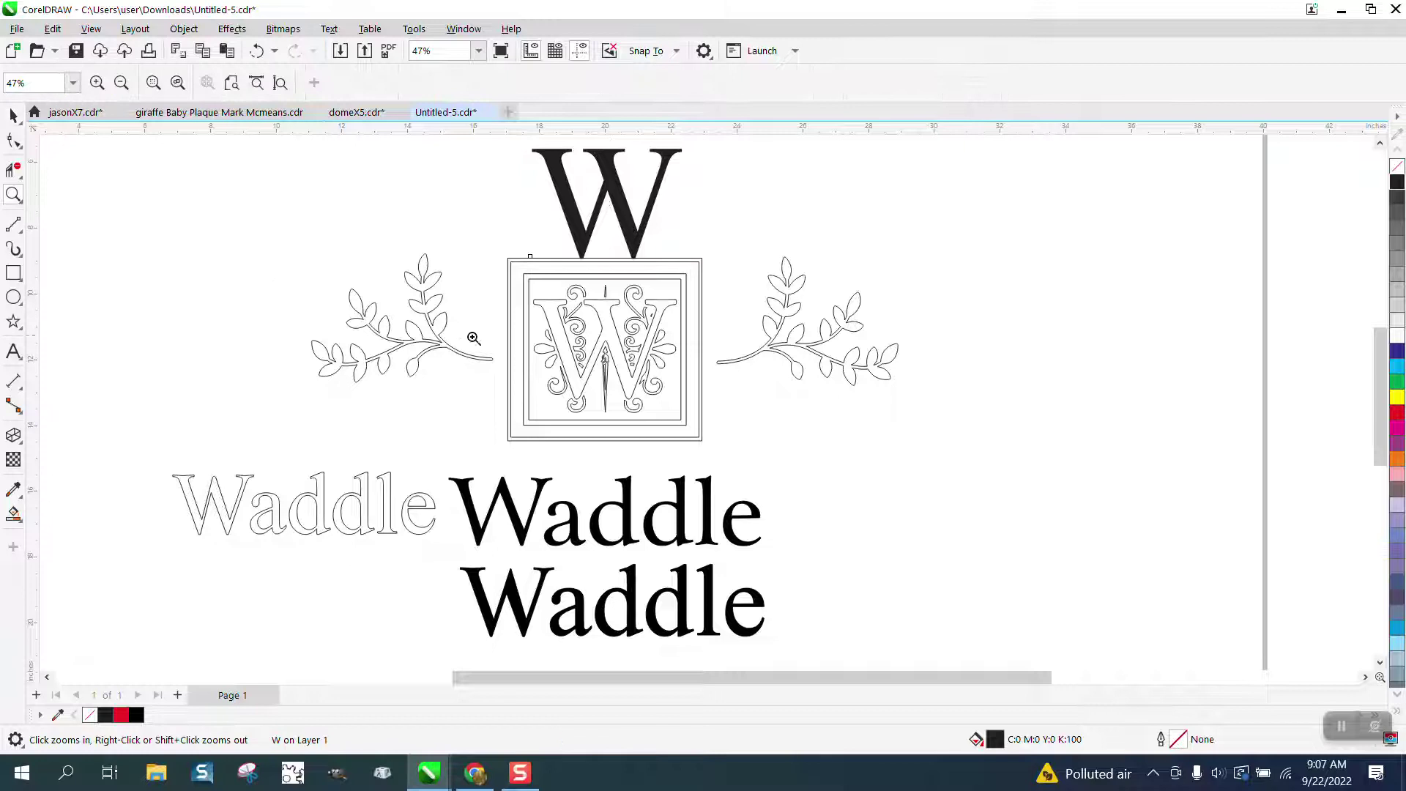
left_click_drag(510, 372, 721, 455)
scroll(533, 414, "down", 5)
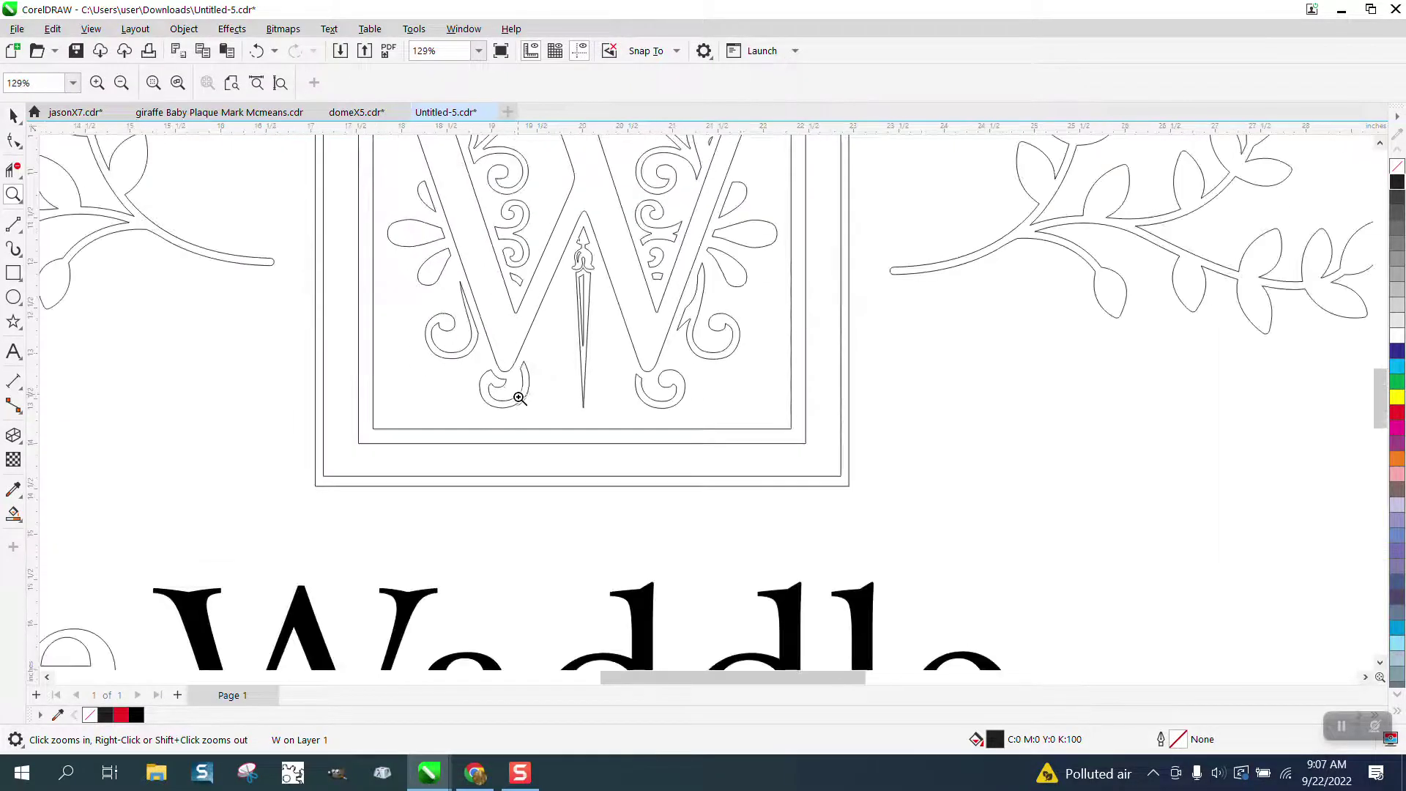
scroll(488, 476, "down", 1)
scroll(536, 414, "down", 1)
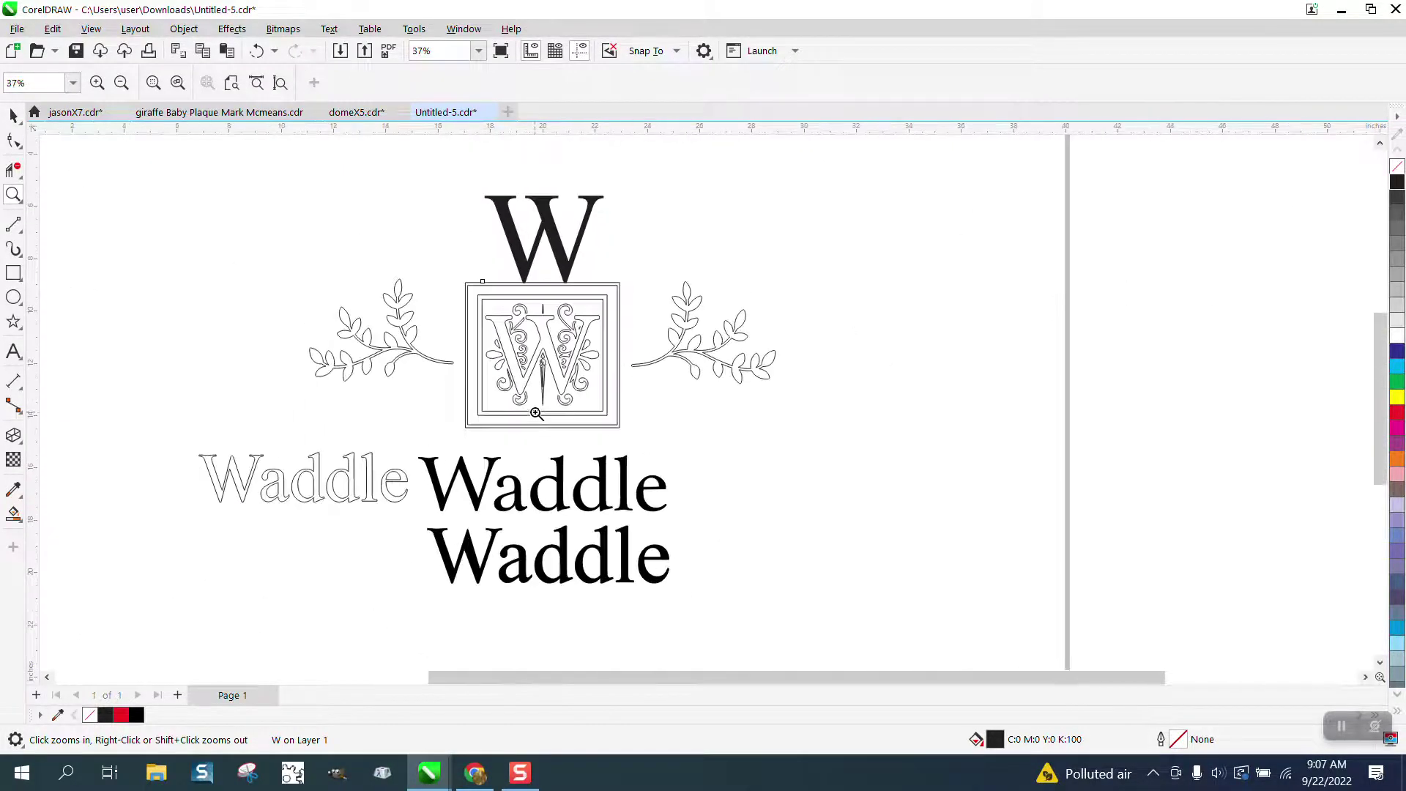
left_click_drag(489, 306, 649, 403)
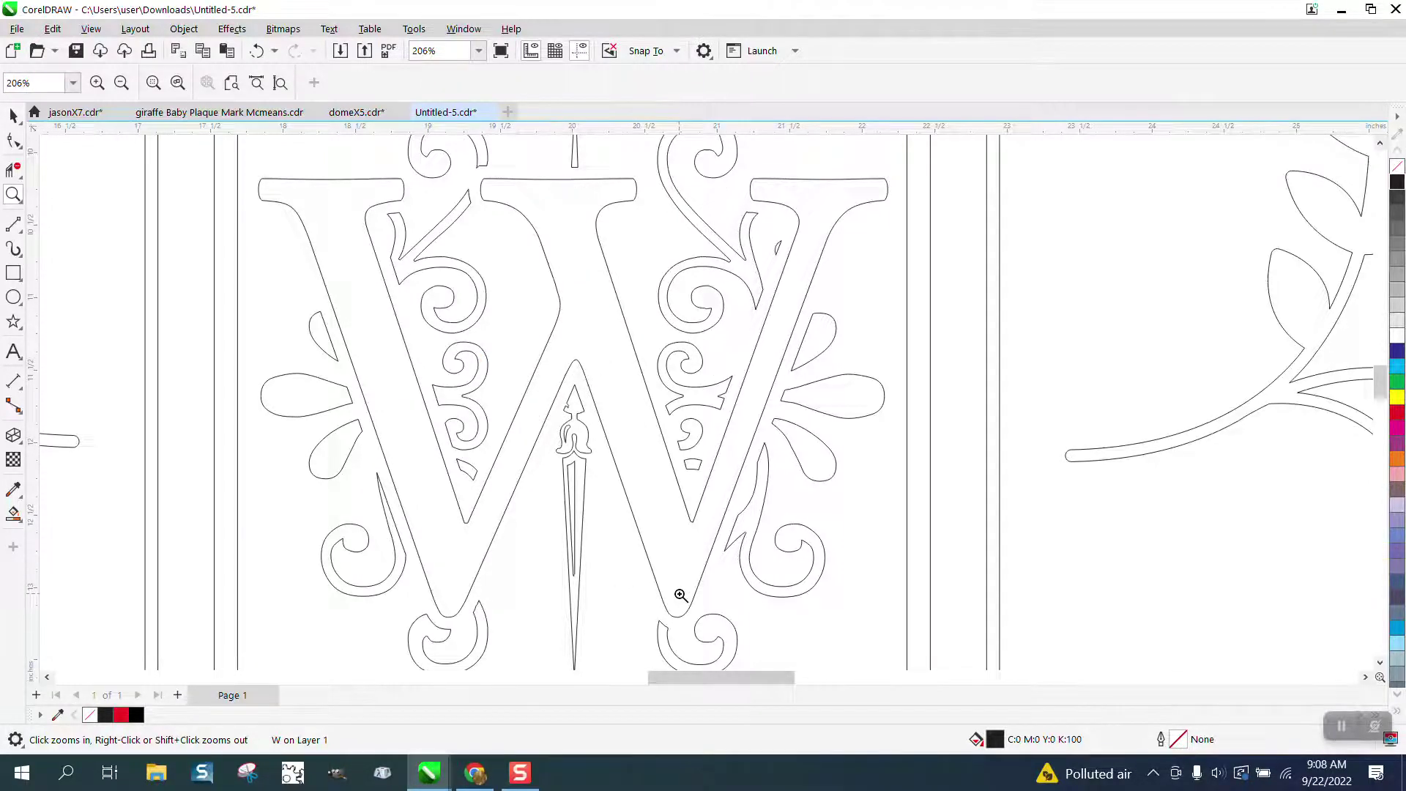
scroll(672, 580, "down", 2)
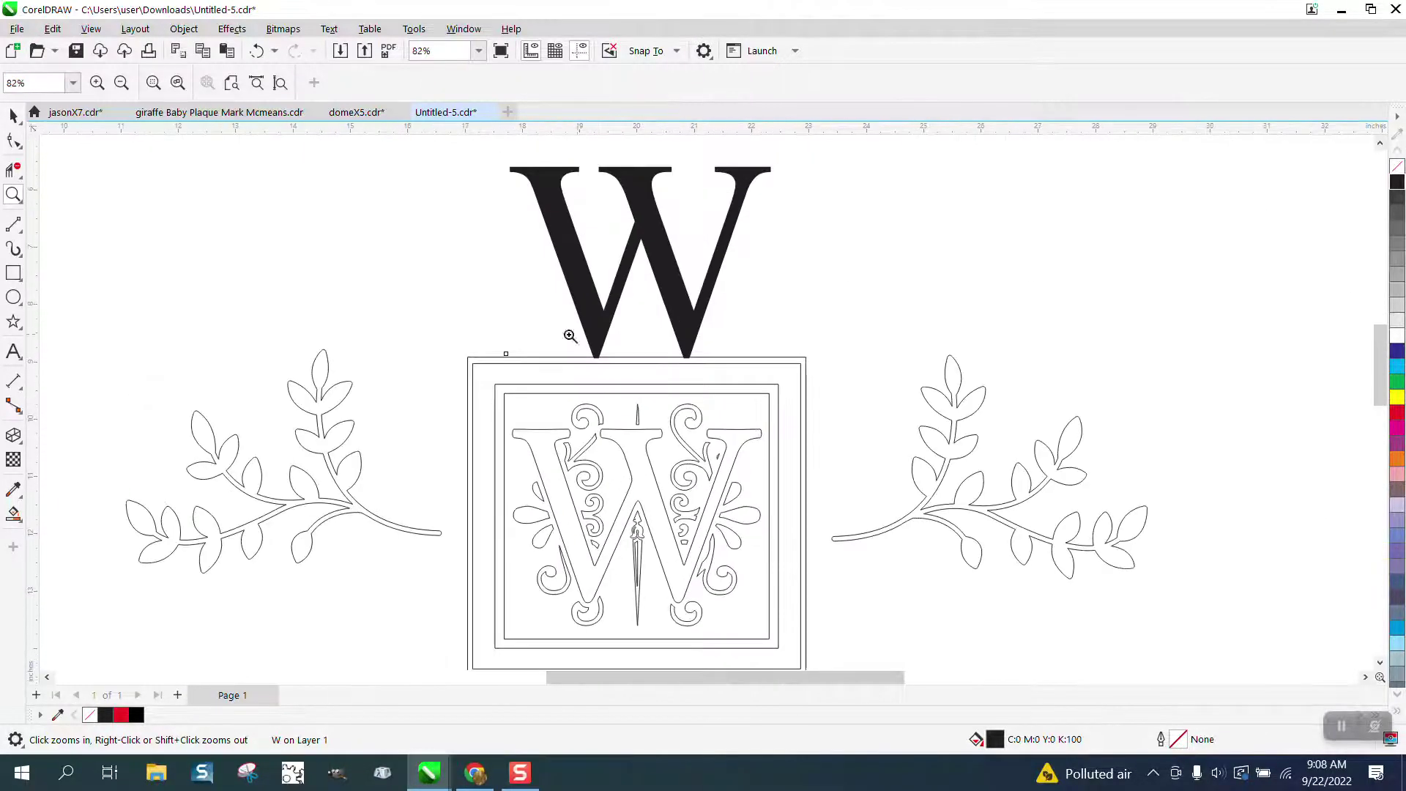
left_click(14, 115)
left_click_drag(655, 252, 647, 241)
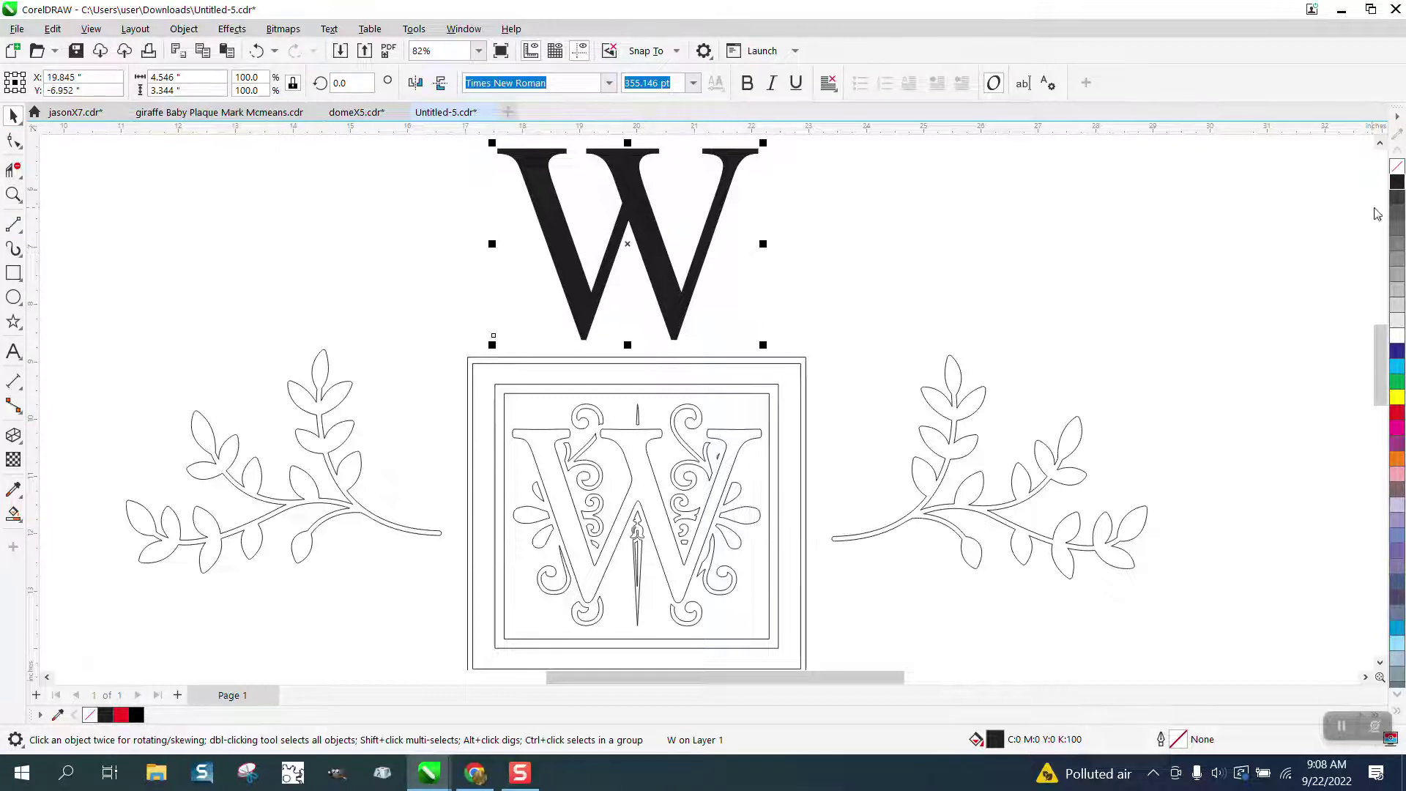
Remove the W's fill, give it a black outline, and convert it to curves
left_click(1398, 166)
right_click(1398, 181)
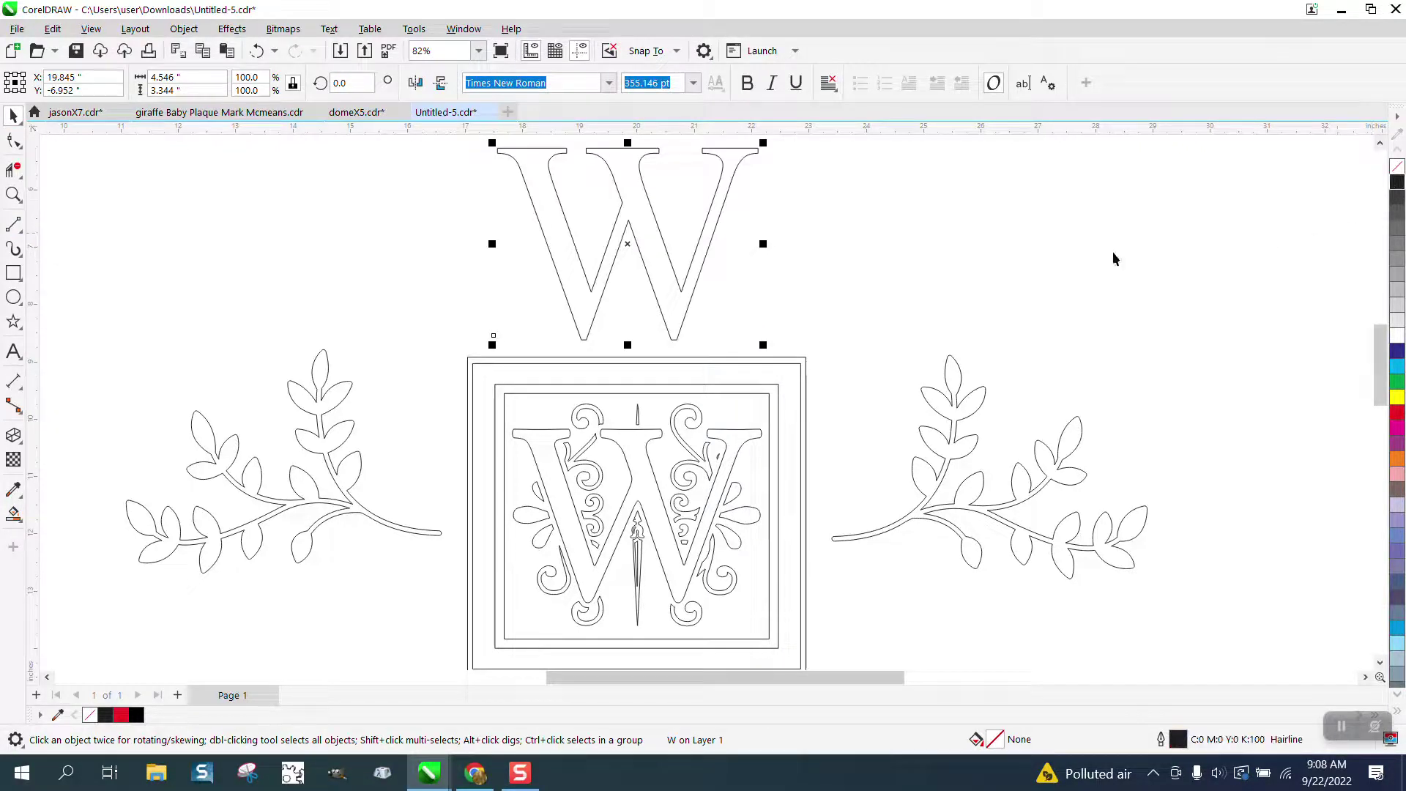
left_click(183, 28)
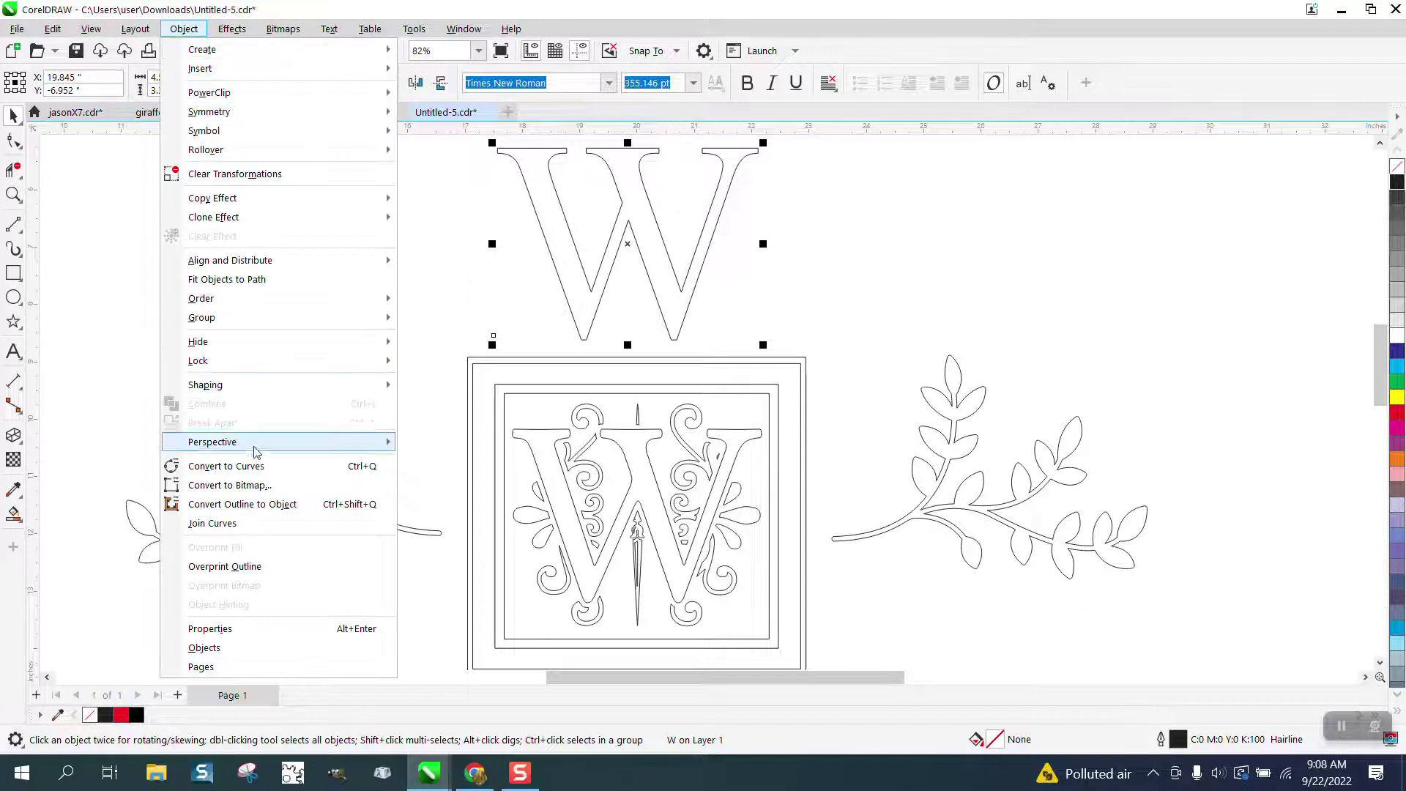
left_click(260, 467)
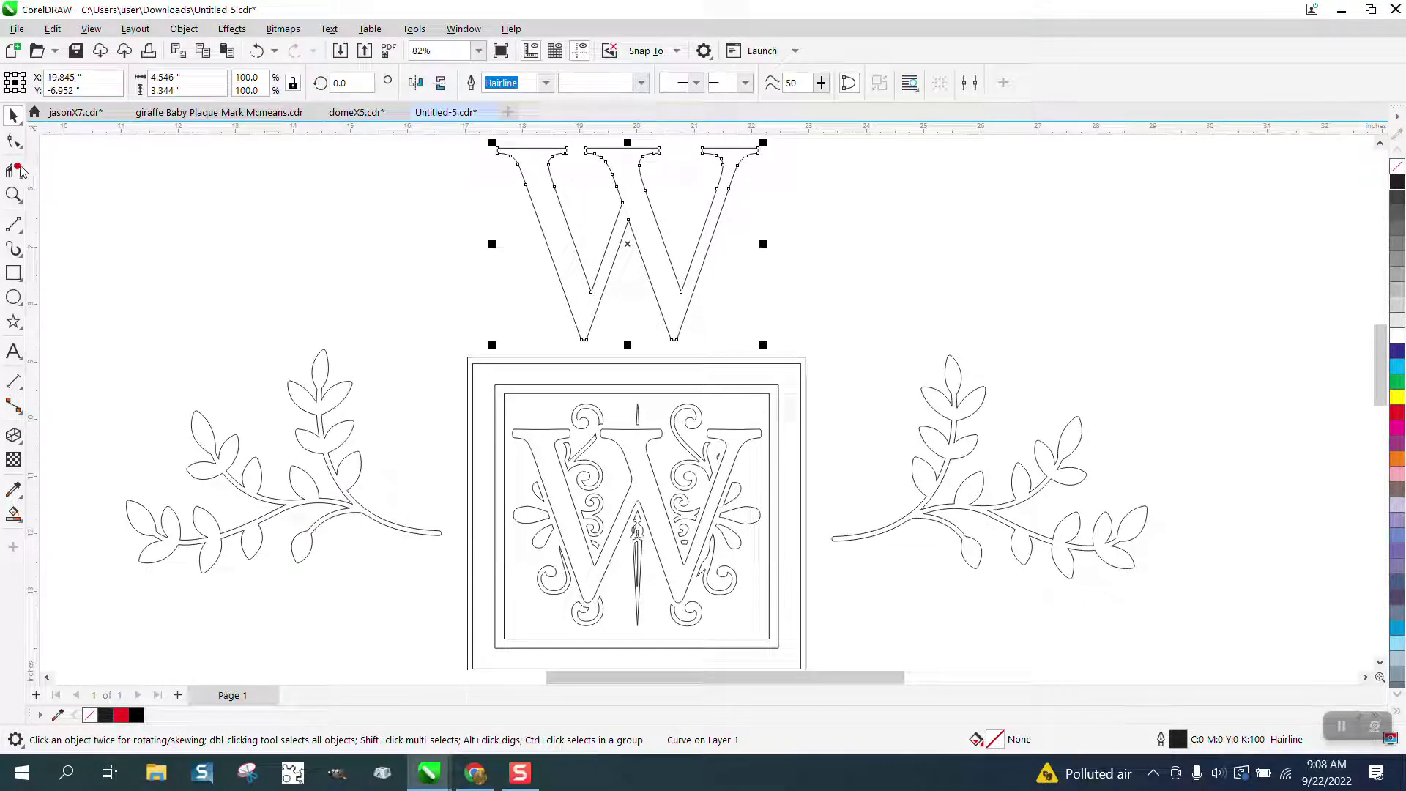
left_click(13, 194)
Fillet the bottom corners of the W's left and right points at 0.05 inches
left_click_drag(529, 325, 752, 376)
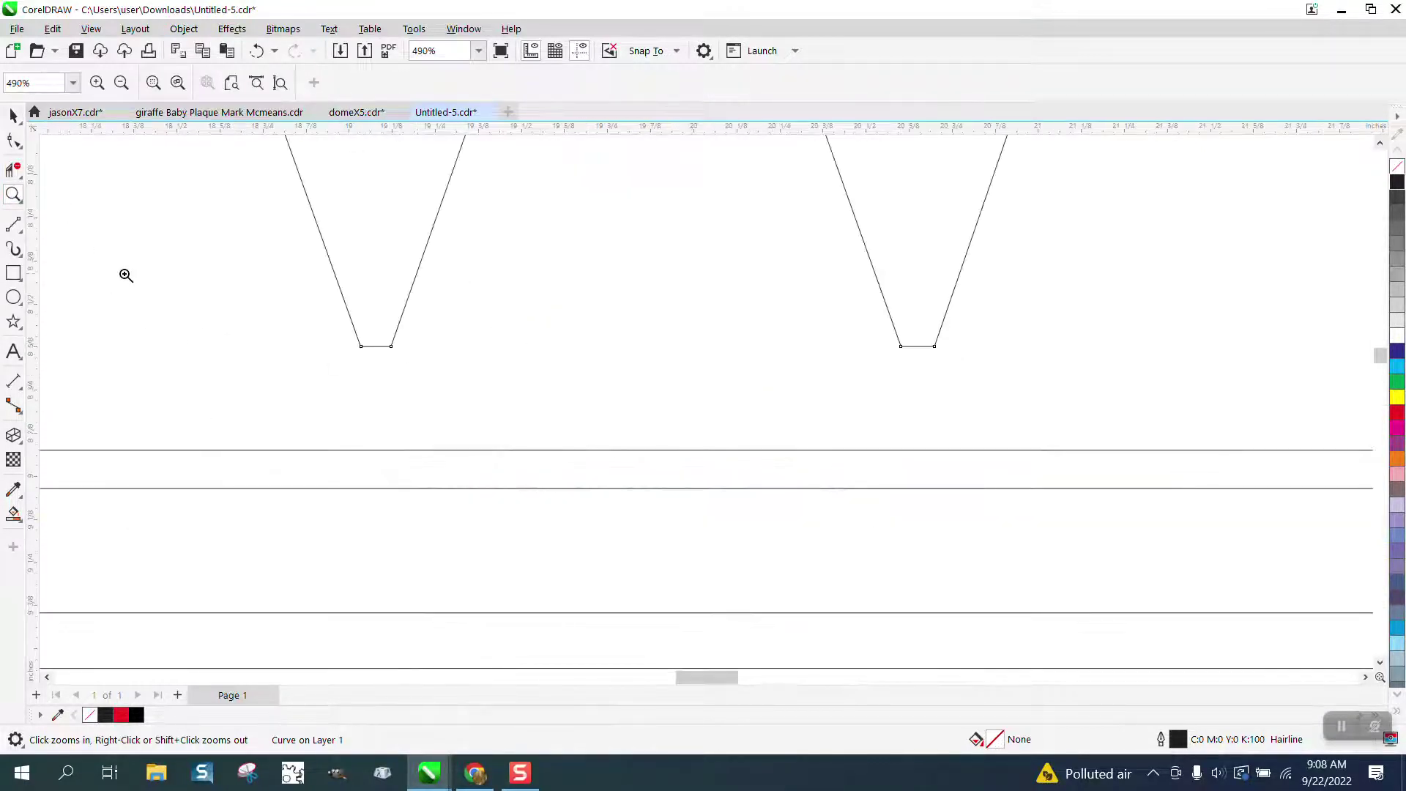
left_click(13, 139)
left_click_drag(301, 306, 464, 362)
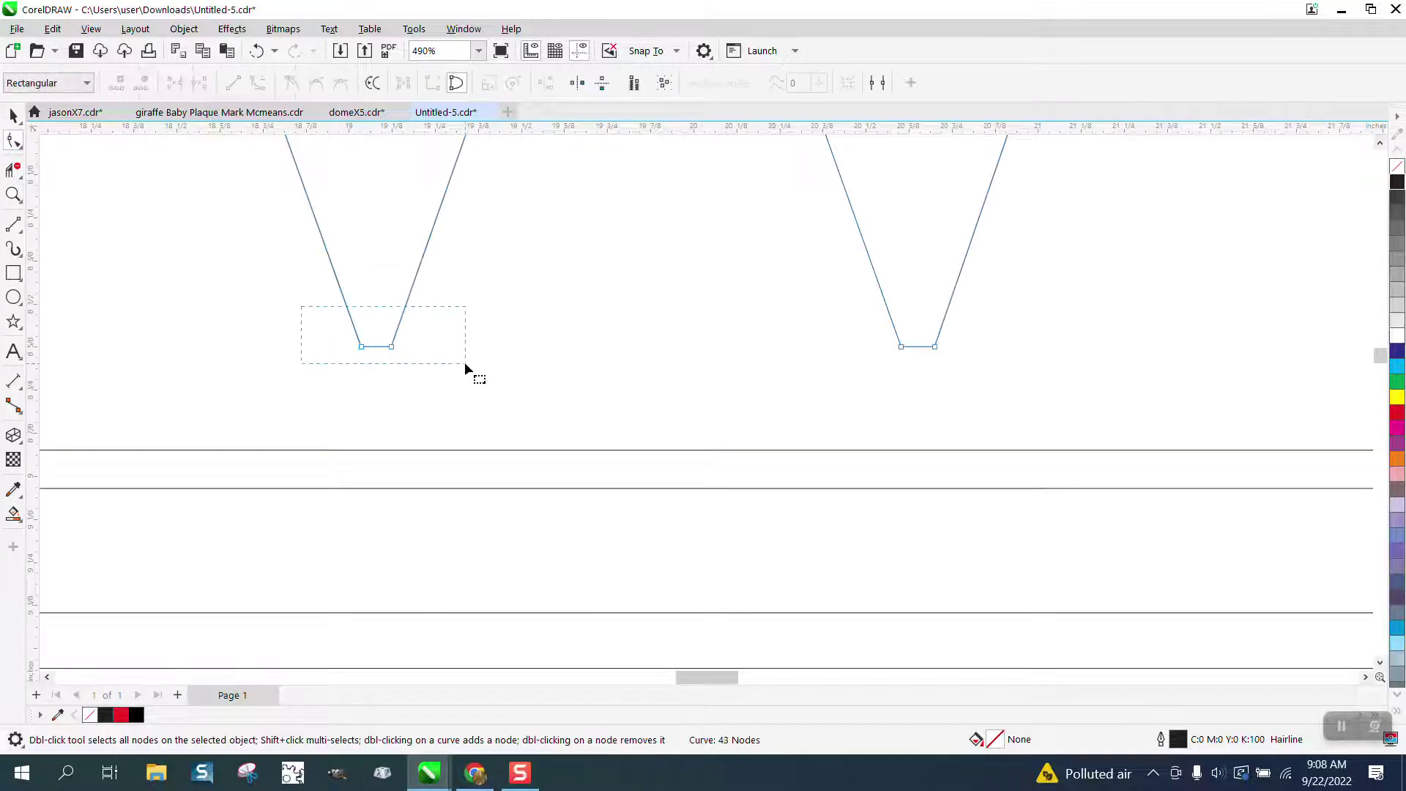
left_click(464, 30)
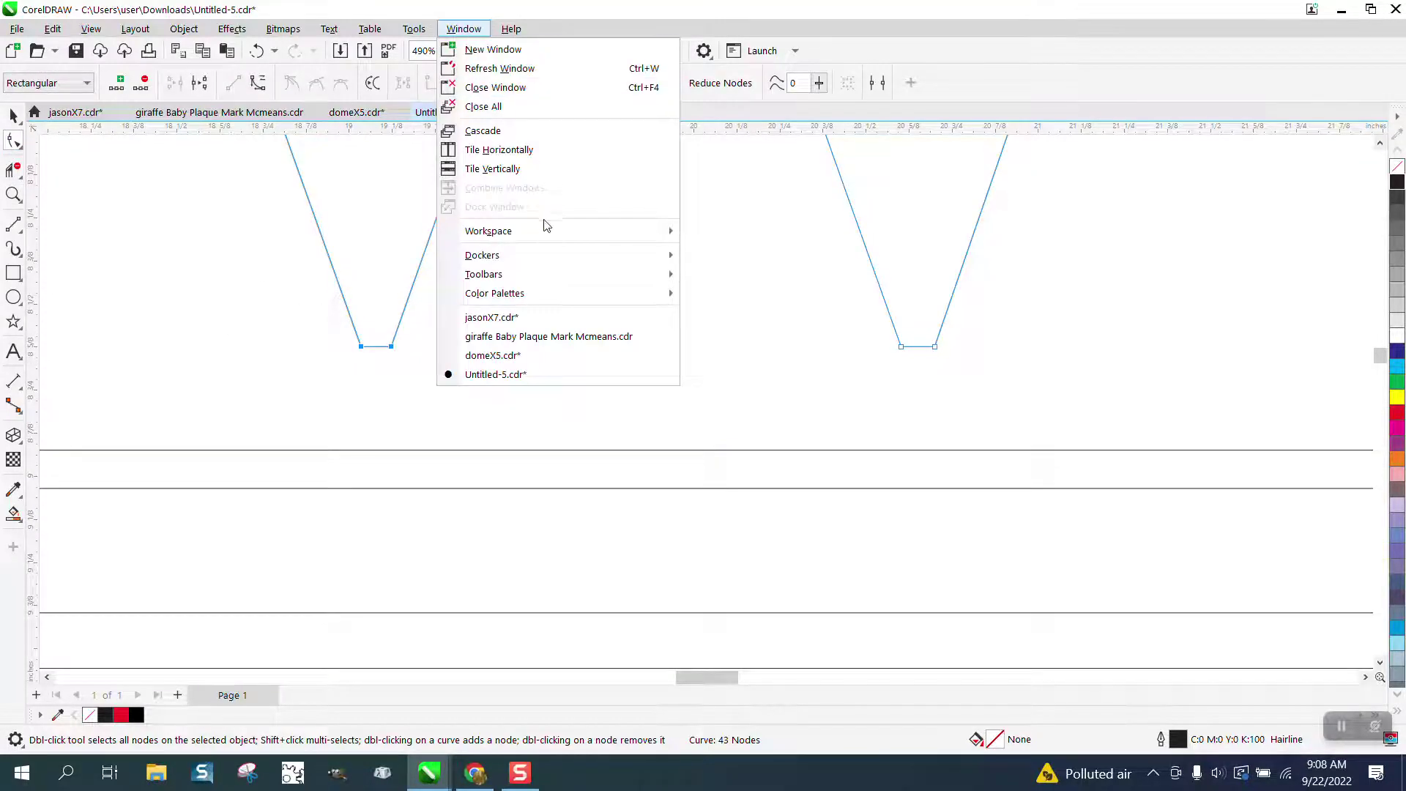
mouse_move(511, 258)
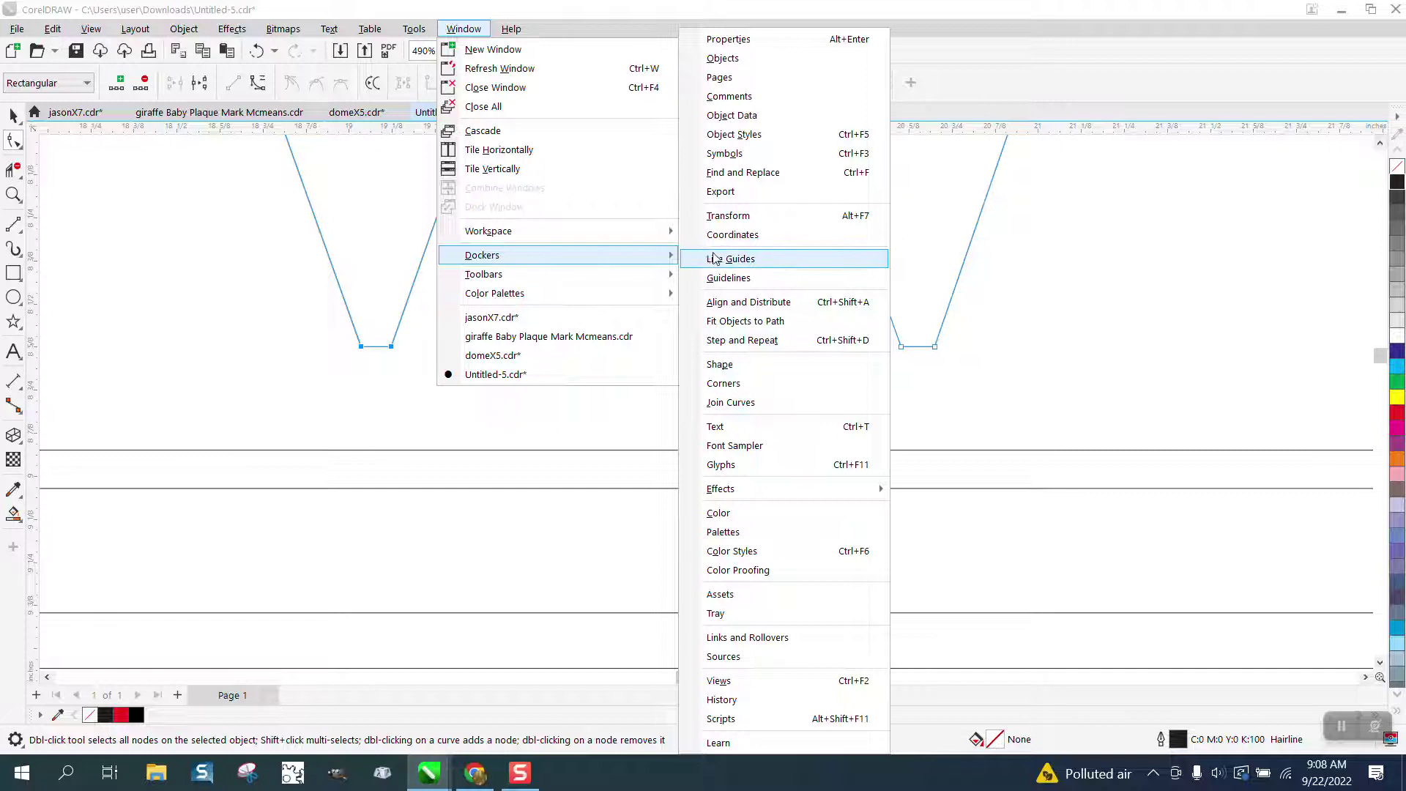
left_click(748, 386)
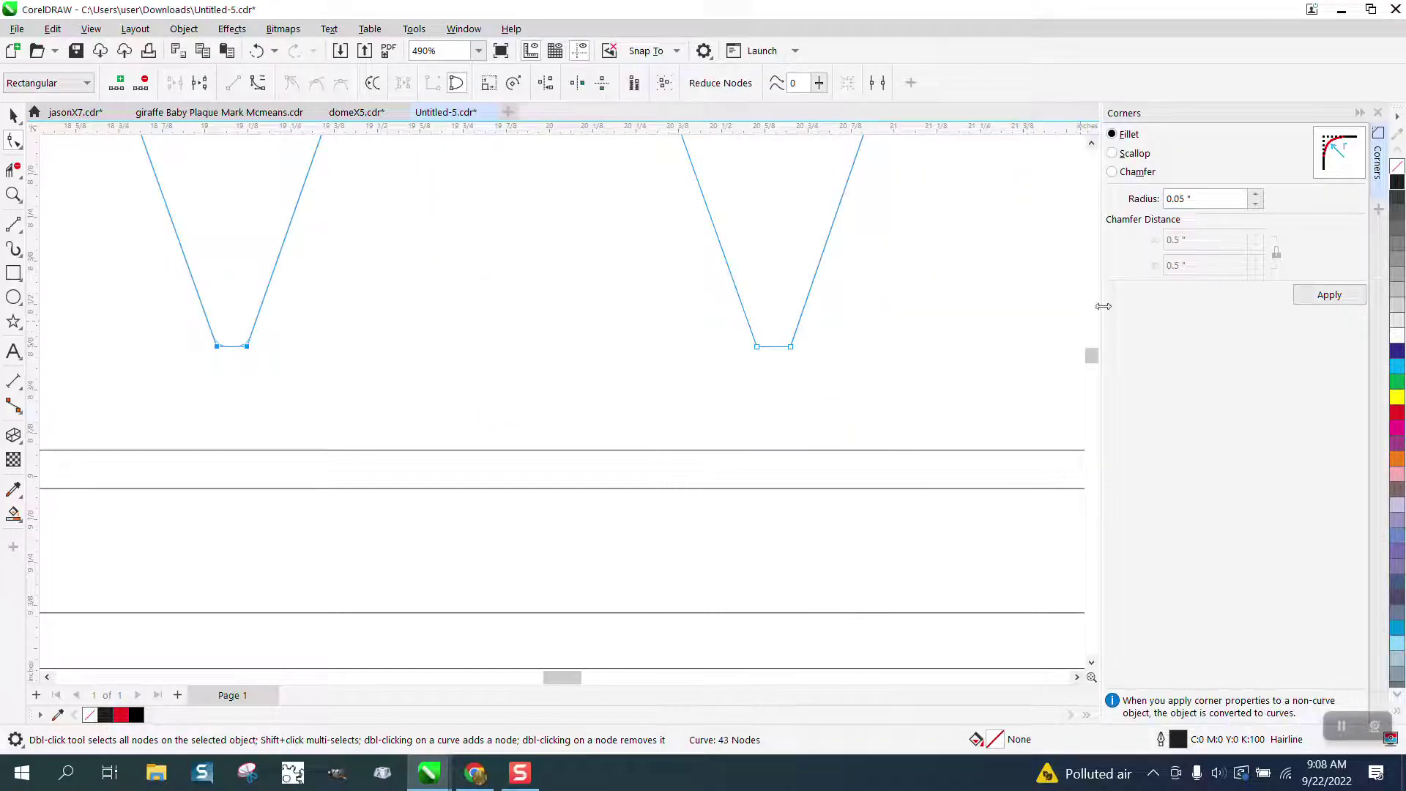
left_click(1322, 296)
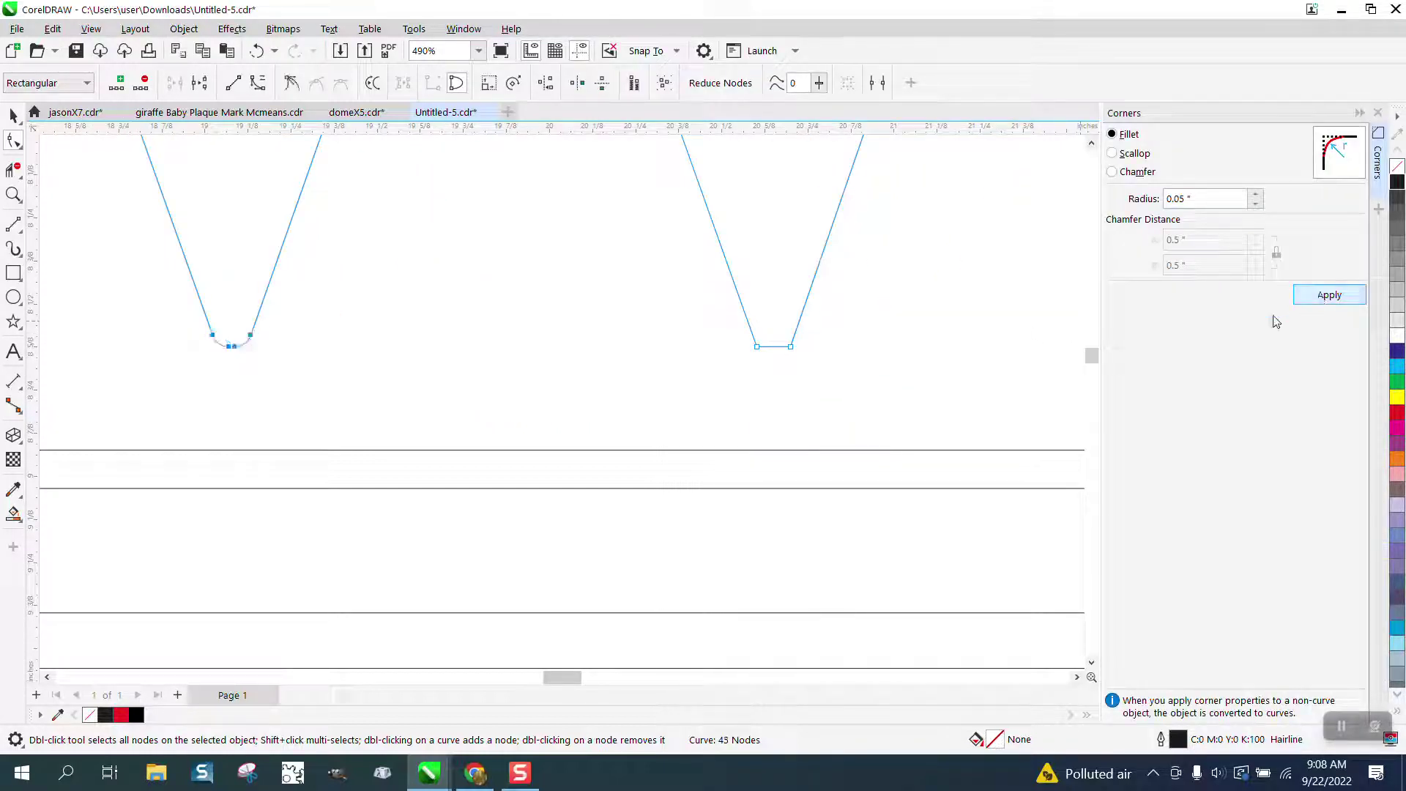
left_click_drag(878, 368, 879, 369)
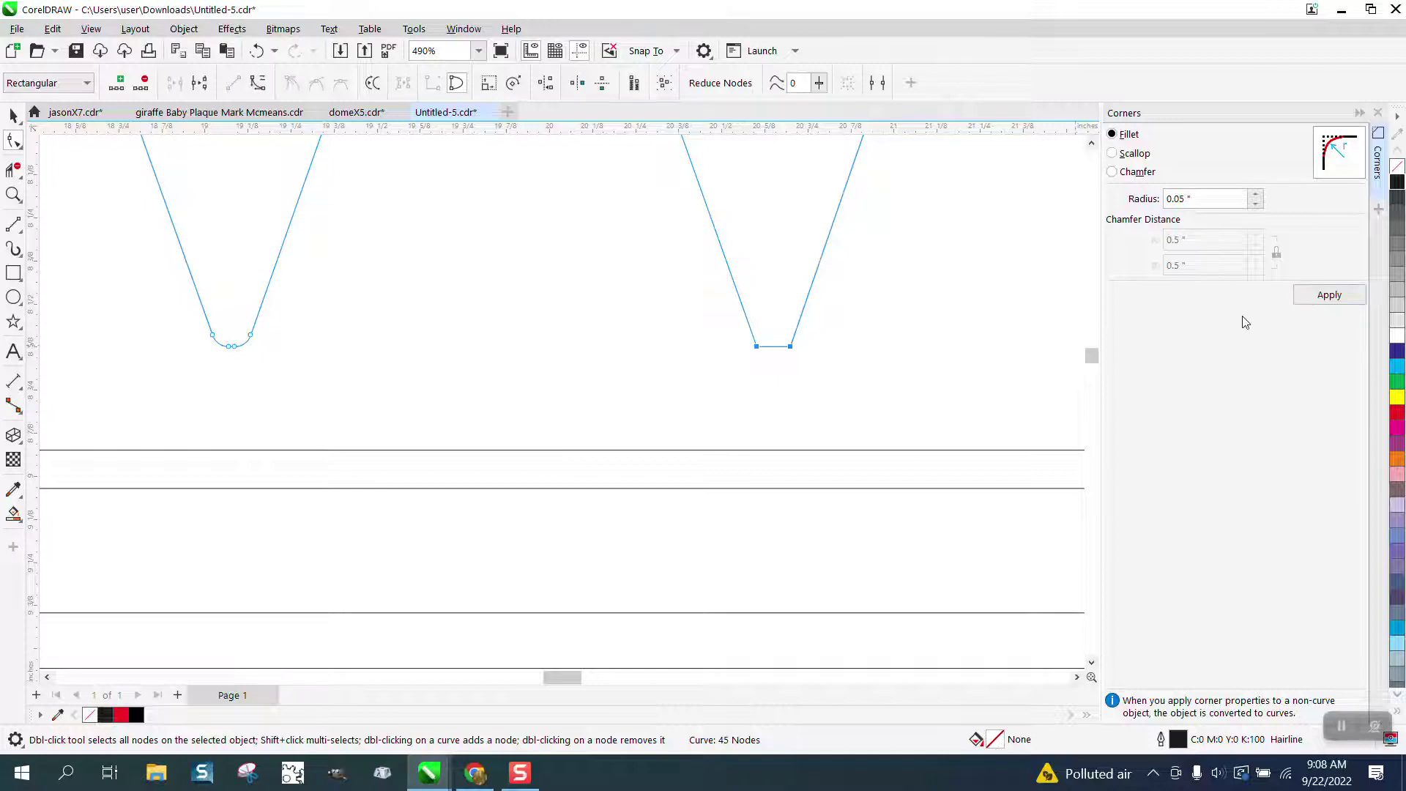
left_click(1328, 294)
Zoom into a top serif's square end and fillet its corner nodes
scroll(584, 344, "down", 6)
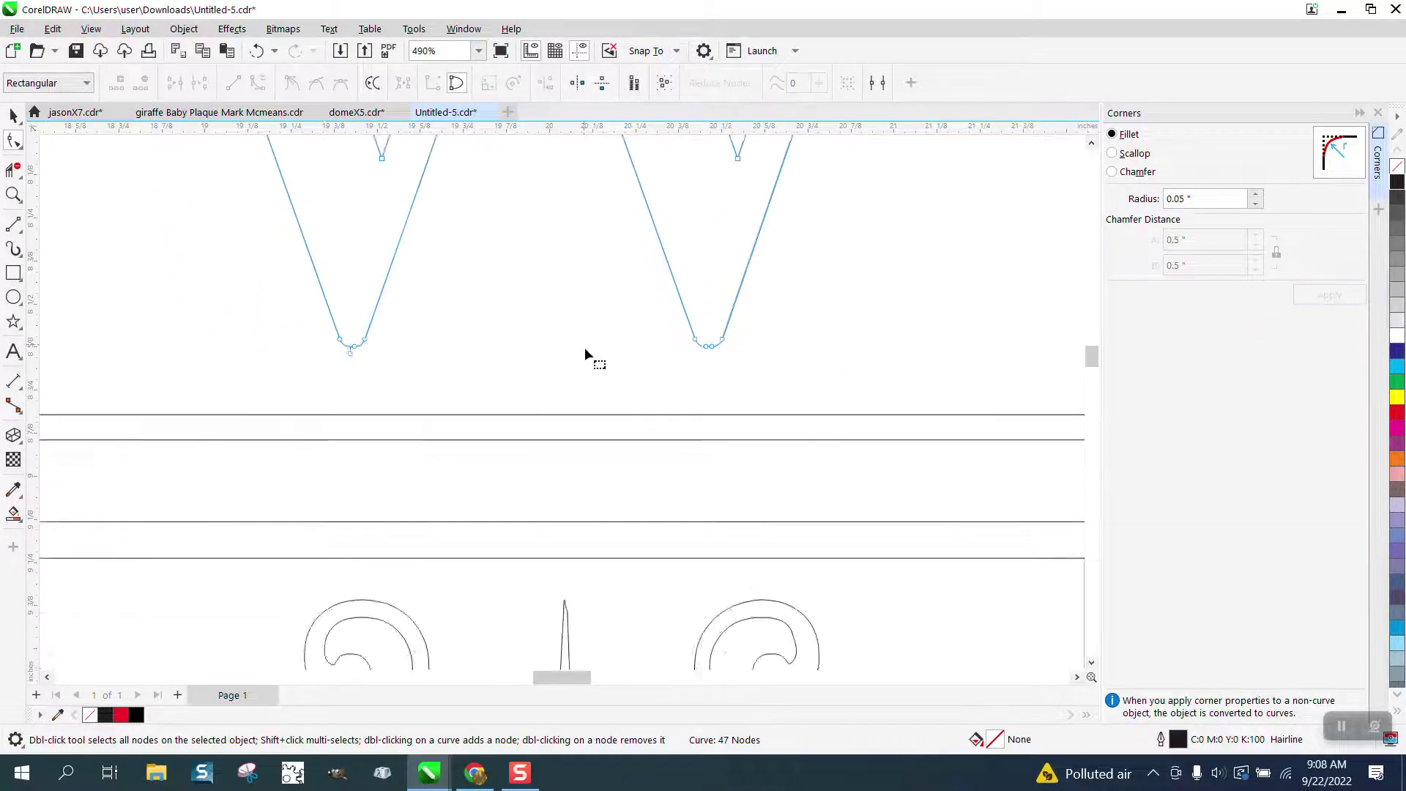
left_click(13, 195)
left_click_drag(516, 171, 597, 208)
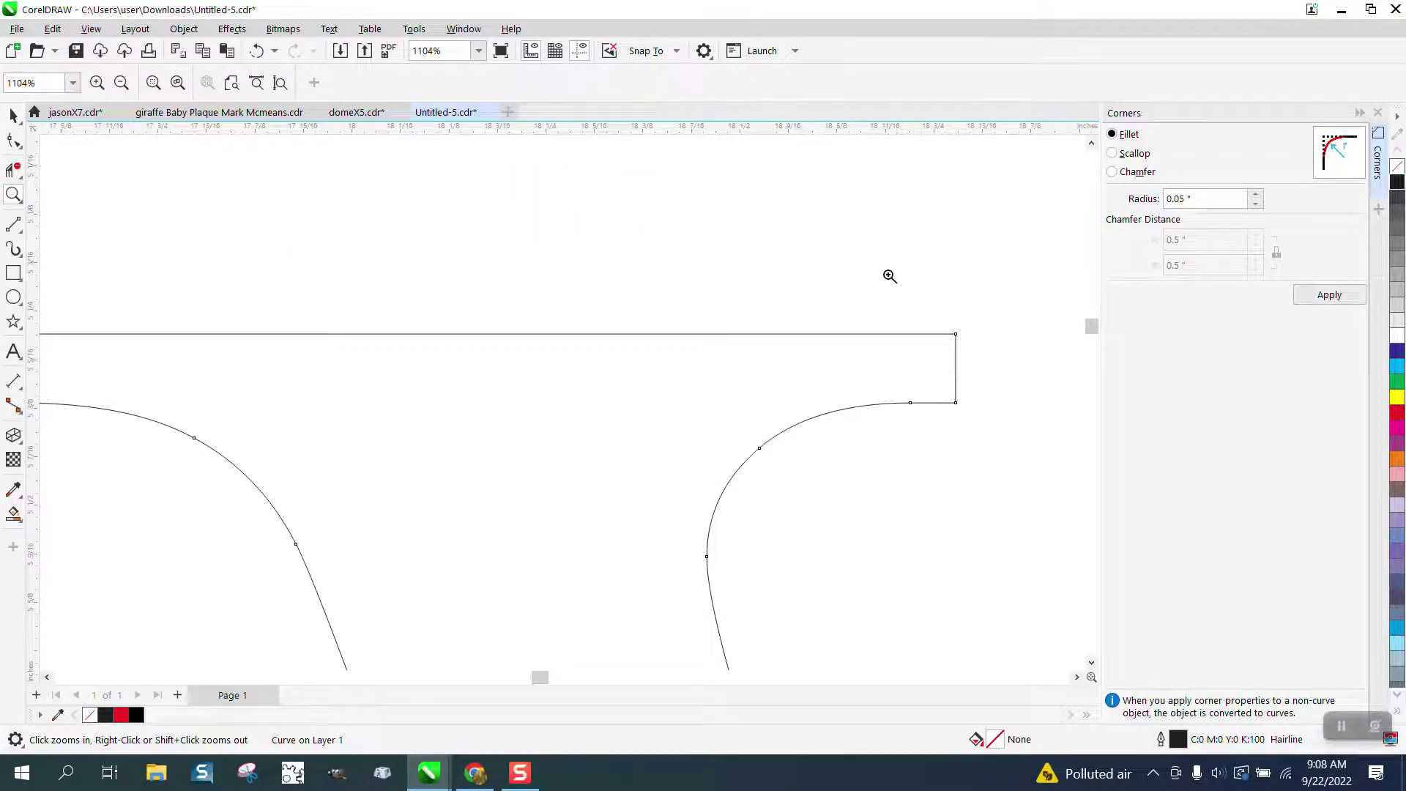
left_click_drag(898, 305, 1049, 421)
left_click(14, 141)
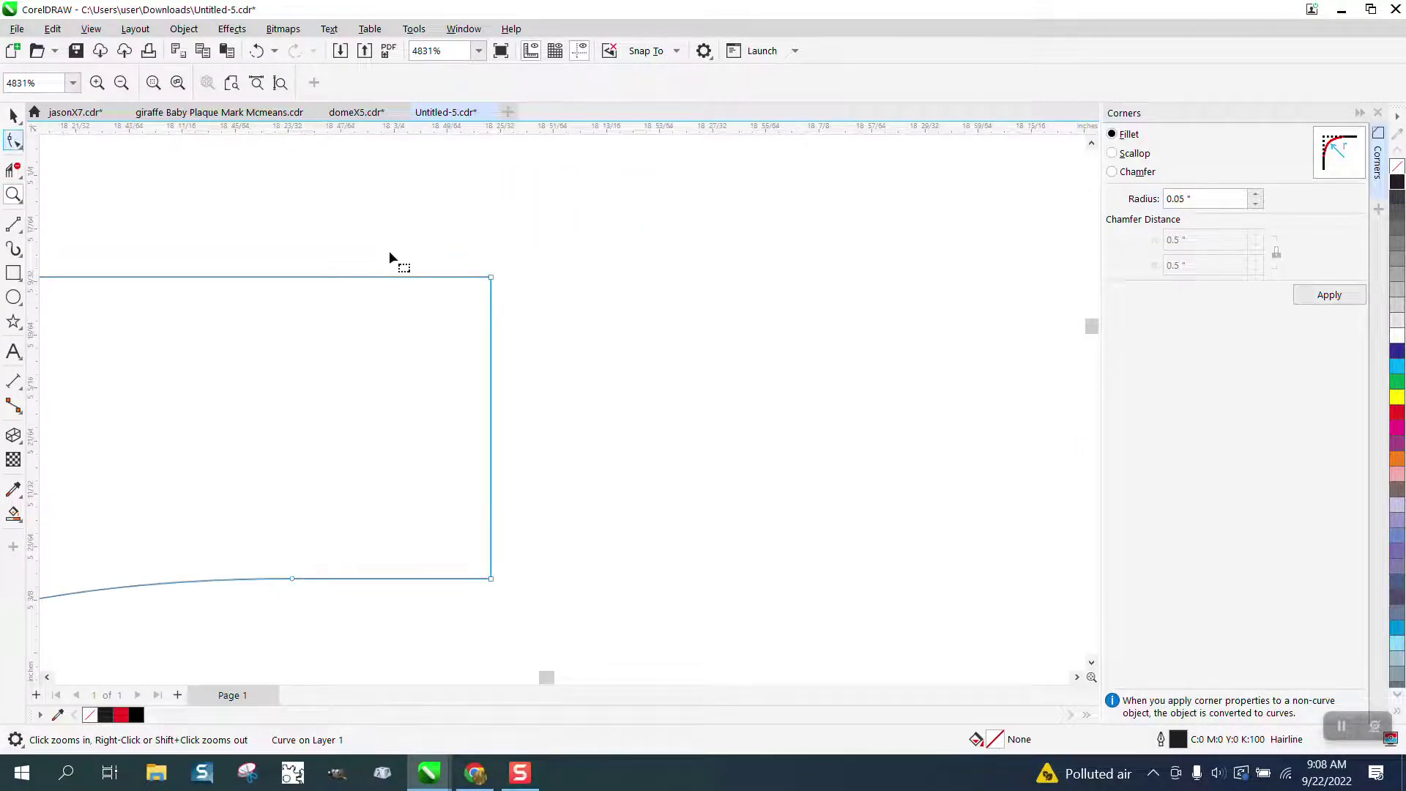
left_click_drag(403, 255, 552, 512)
left_click_drag(669, 582, 669, 581)
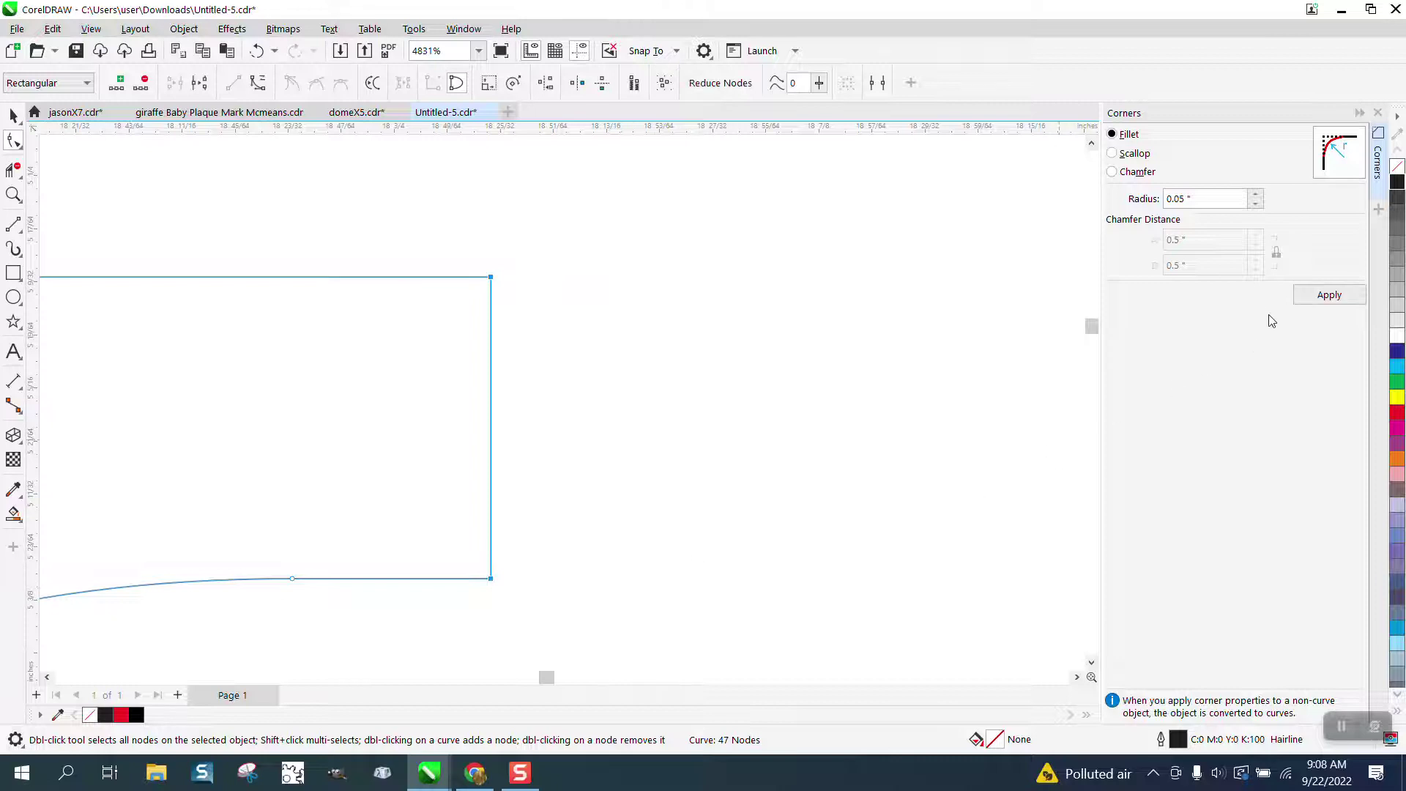
left_click(1326, 298)
Undo the oversized serif fillet, then try and undo a 0.001-inch fillet radius
left_click(792, 423)
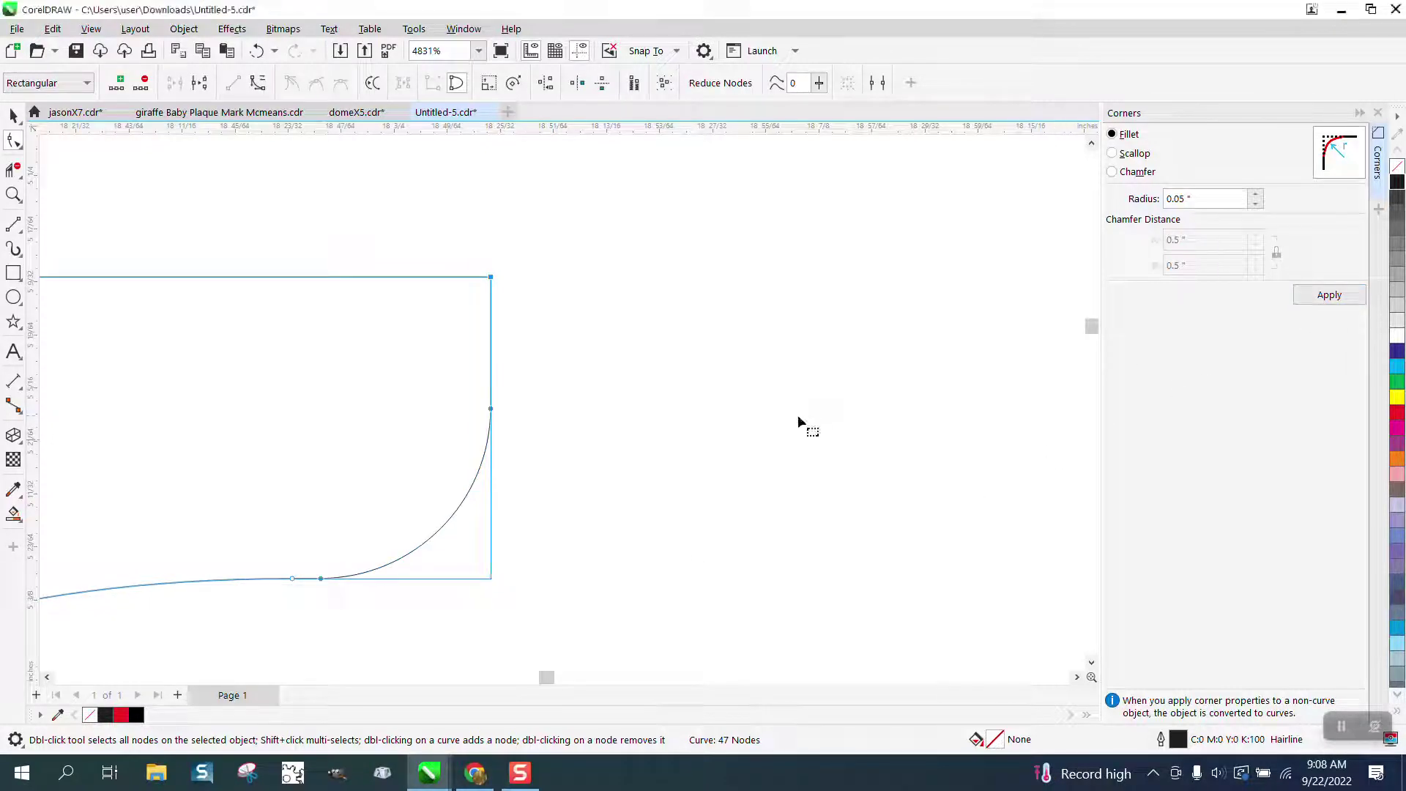
left_click(257, 50)
left_click(1205, 198)
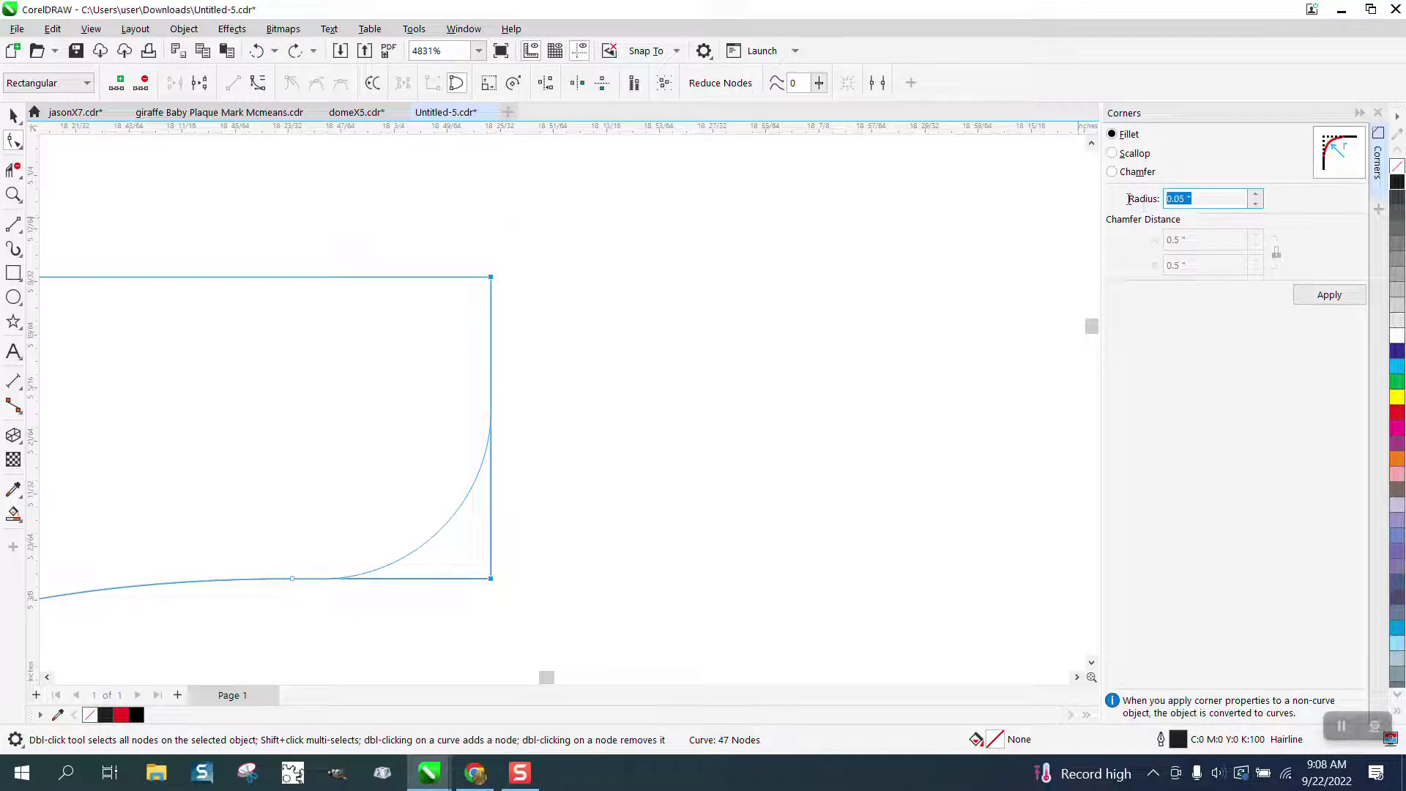
type(".001")
key("Return")
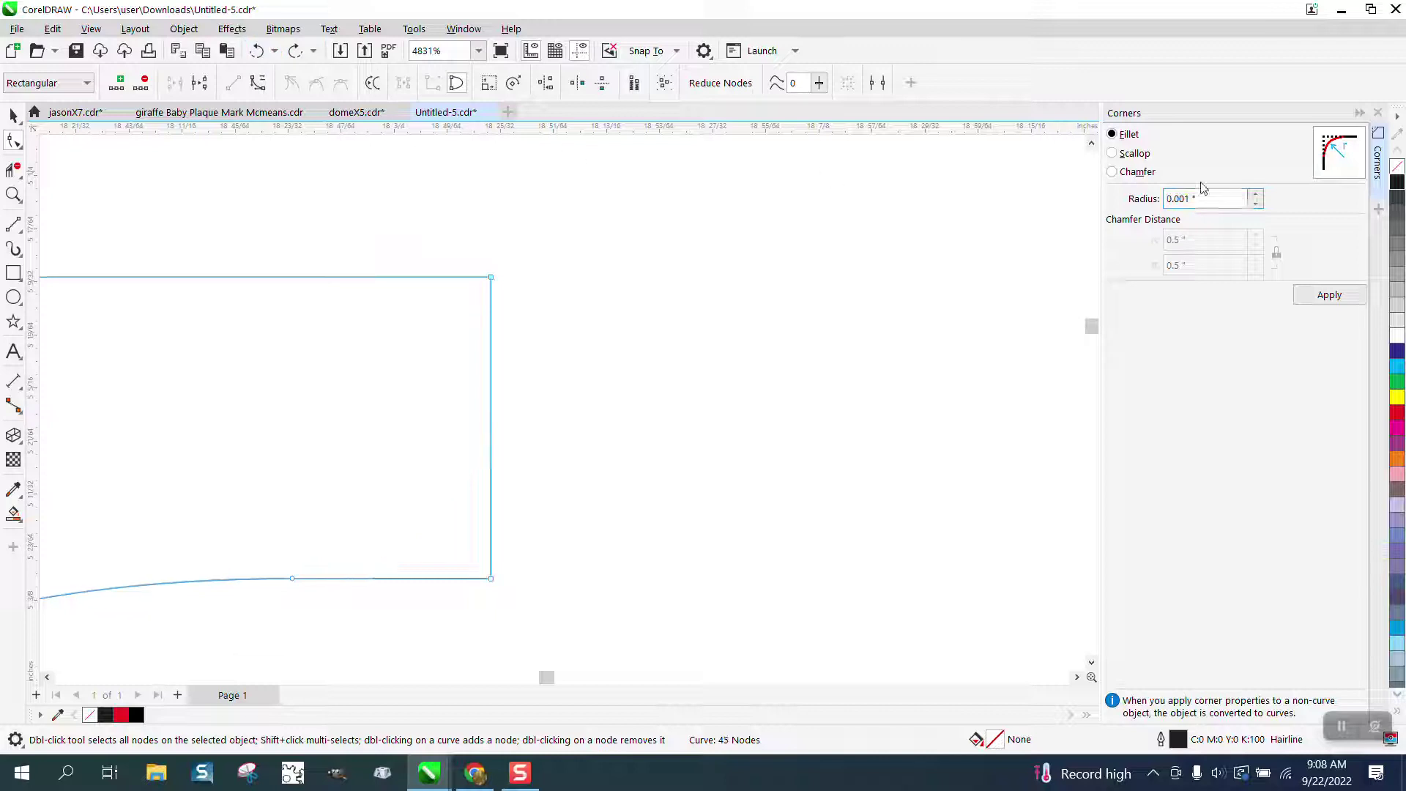
left_click_drag(419, 246, 587, 610)
left_click(1325, 296)
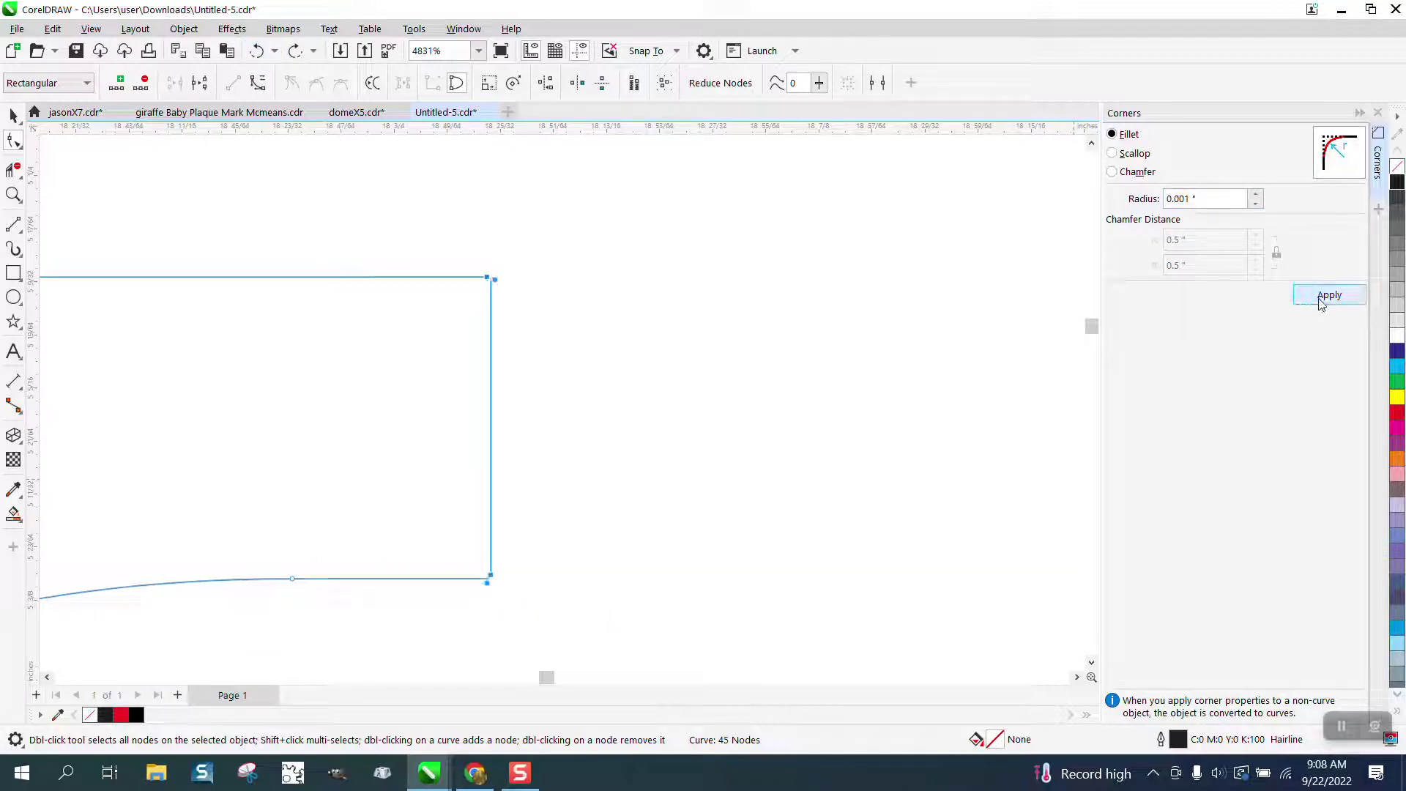
left_click(256, 53)
Set the fillet radius to 0.009 inches and round the serif's corner nodes
triple_click(1212, 199)
key("BackSpace")
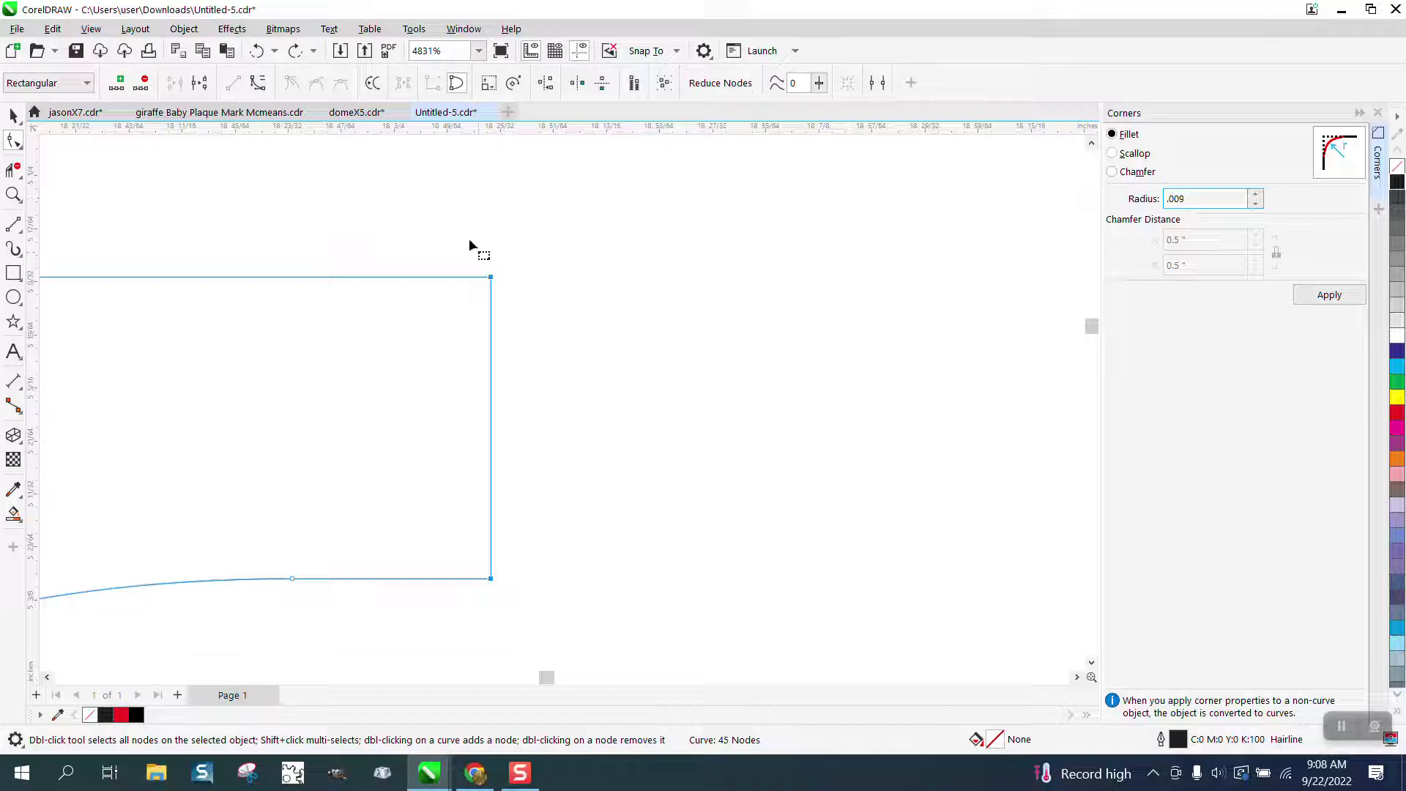
left_click_drag(469, 239, 551, 587)
left_click(1327, 296)
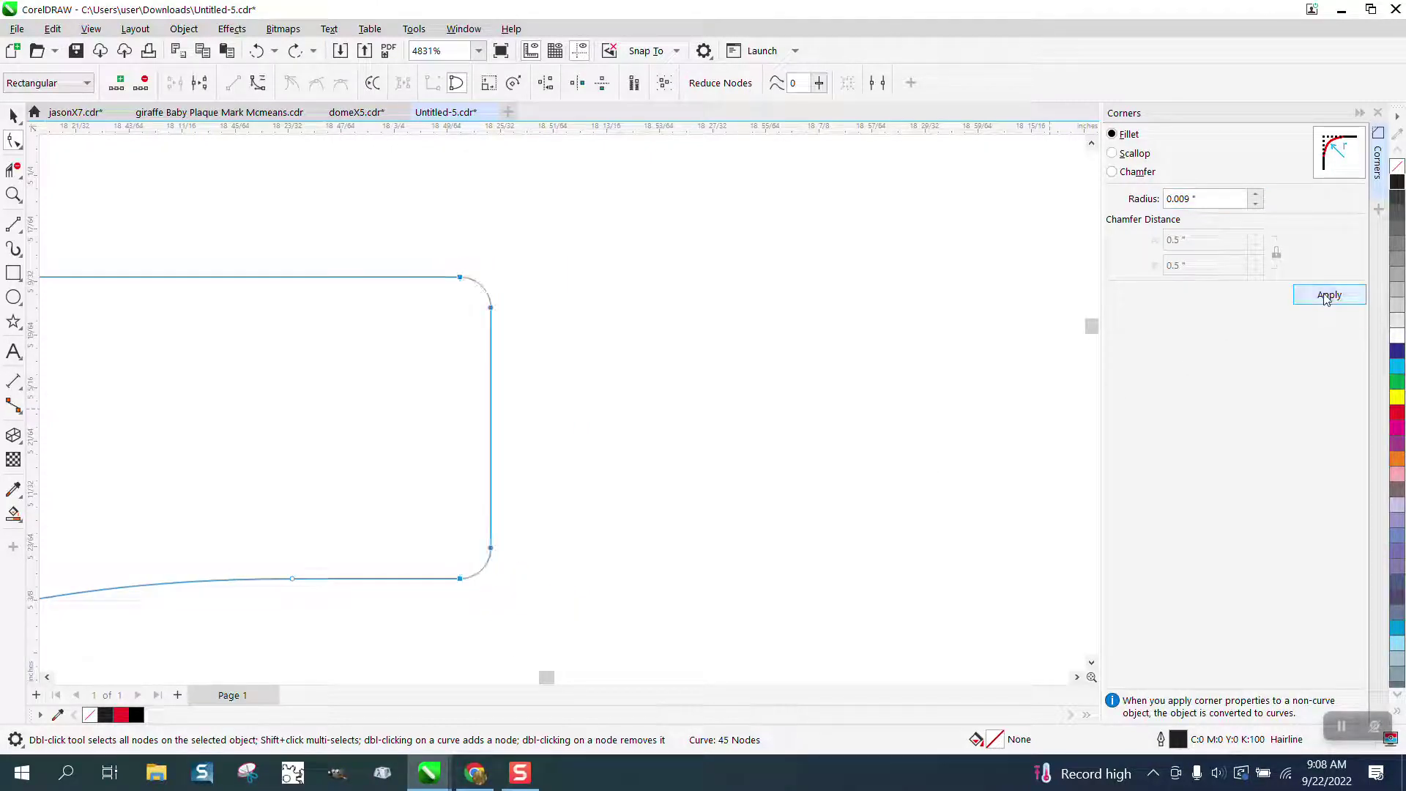
Zoom out and drag the spare Waddle text up level with the page top
scroll(751, 354, "down", 3)
scroll(747, 351, "down", 10)
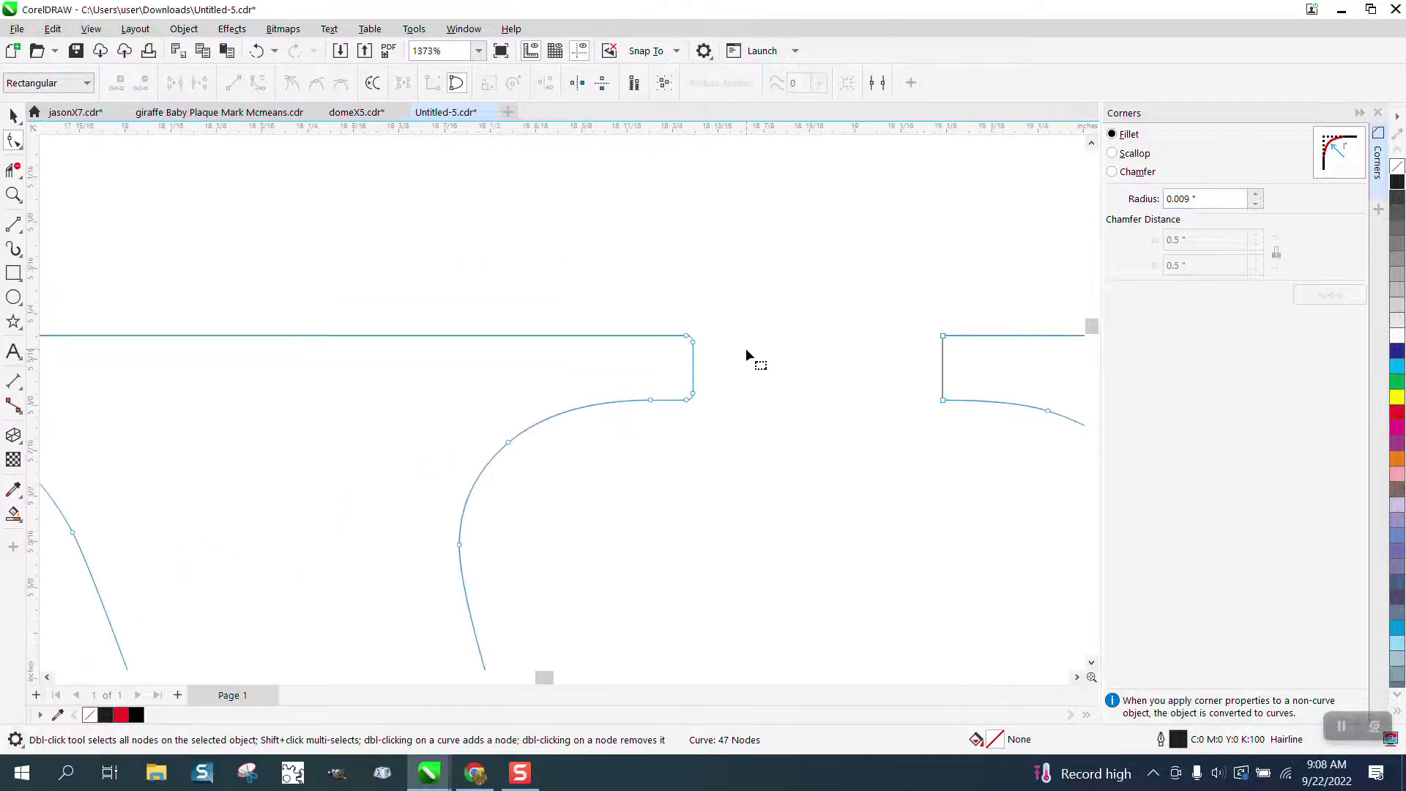
scroll(739, 369, "down", 11)
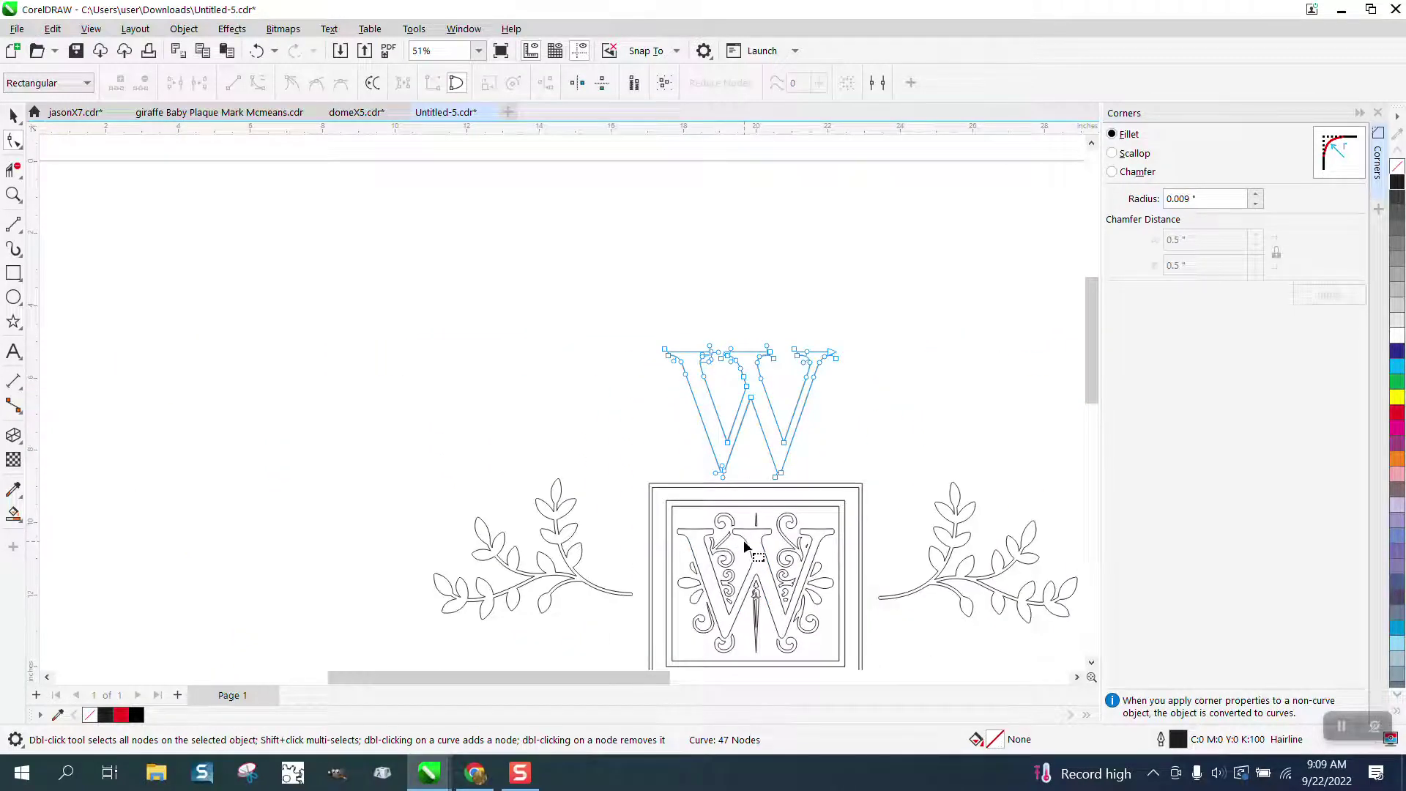
scroll(720, 425, "down", 3)
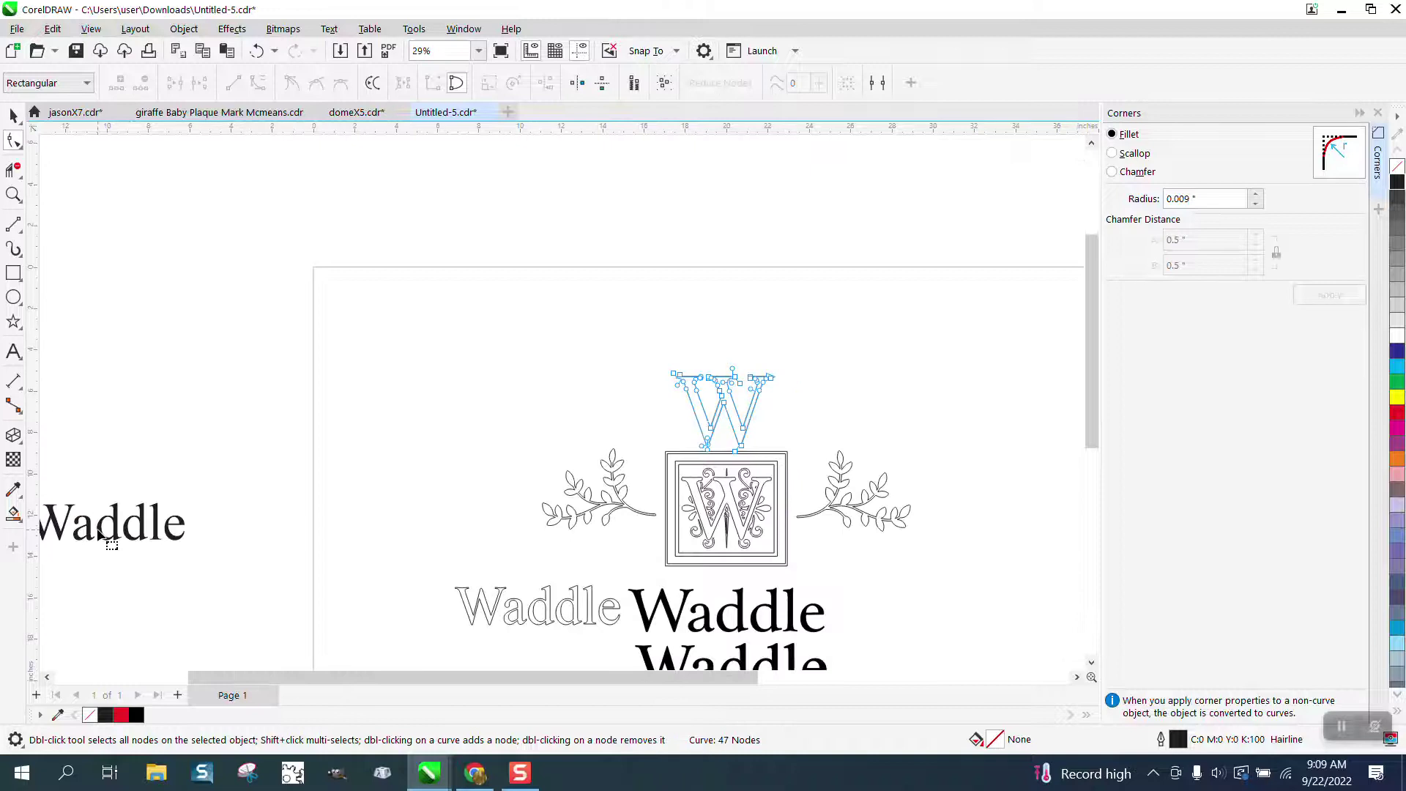
left_click(13, 116)
left_click_drag(159, 519, 251, 300)
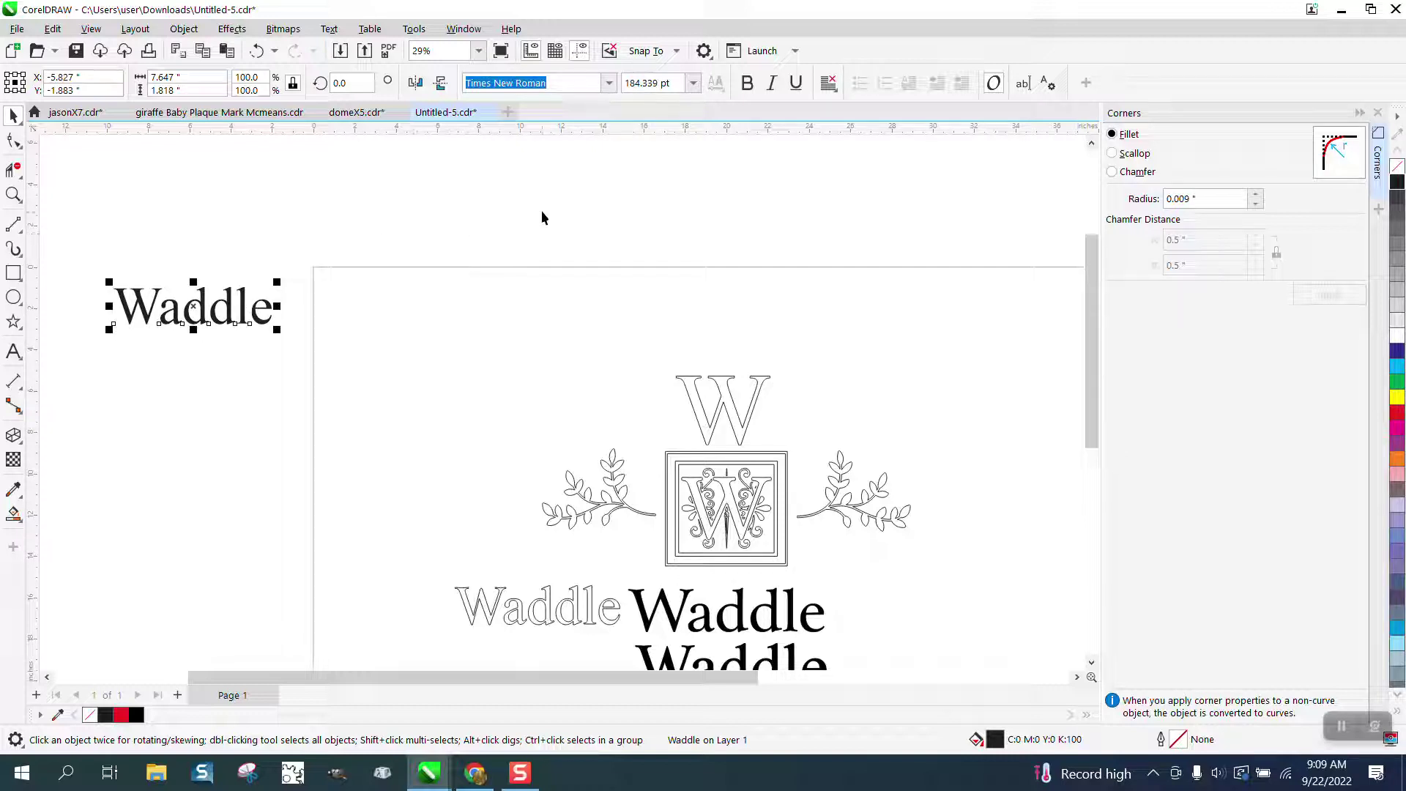
Zoom in on the W monogram emblem
scroll(575, 293, "down", 1)
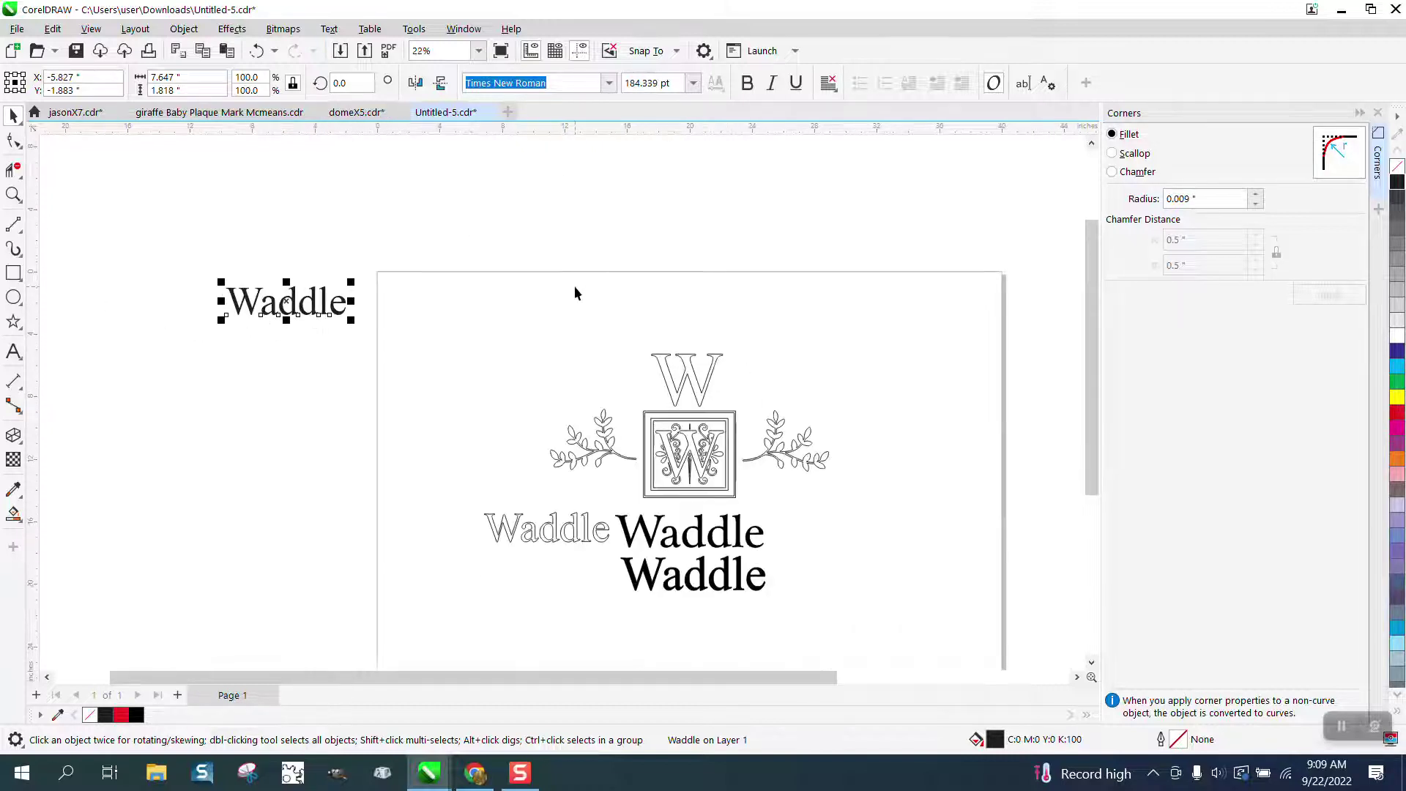
left_click(14, 194)
left_click_drag(603, 371, 868, 523)
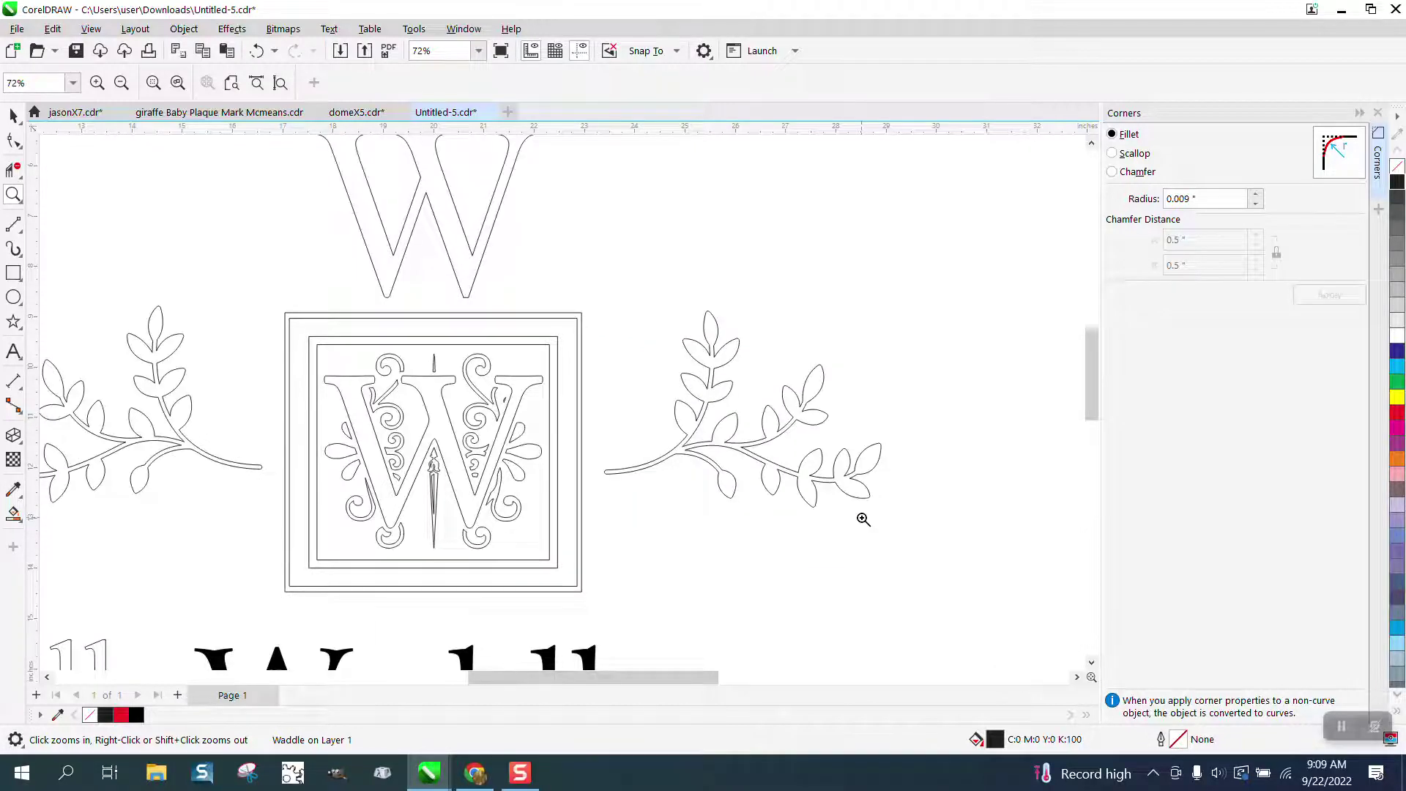